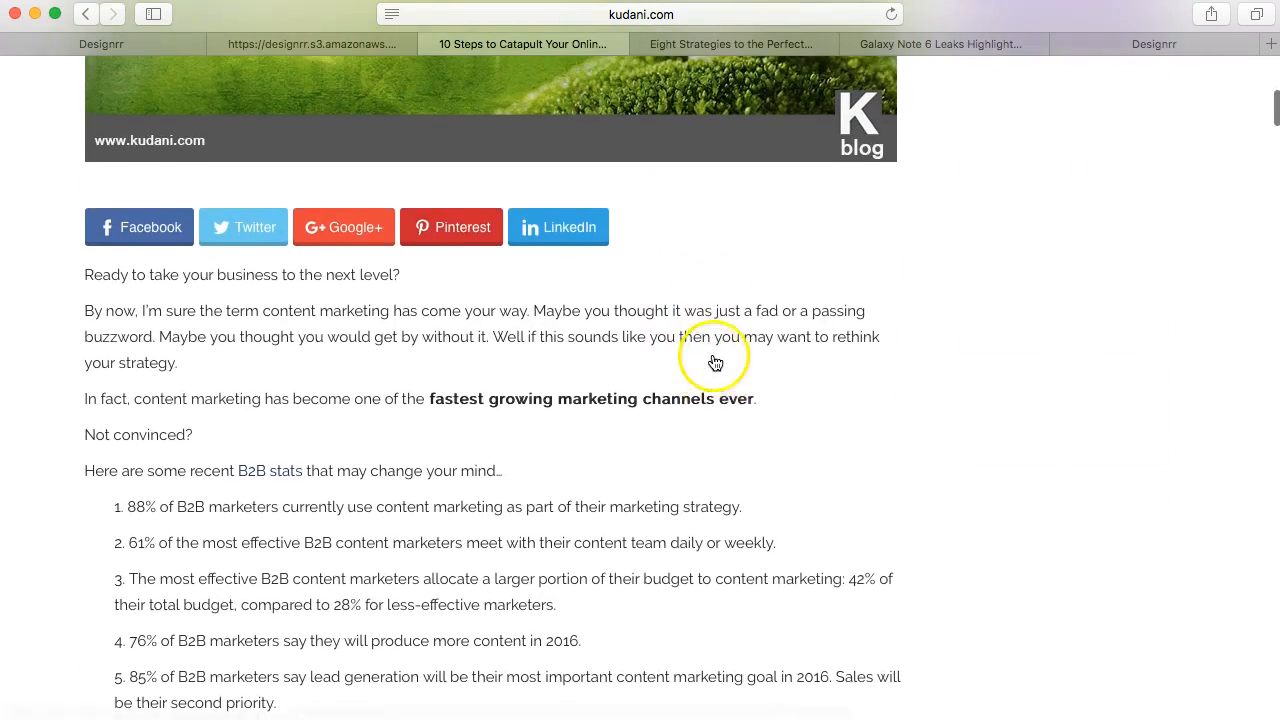
- Look through the Kudani blog article on content marketing, from its title and header to the comments, footer and final thoughts
{"action": "scroll", "coordinate": [698, 313], "scroll_direction": "up", "scroll_amount": 10}
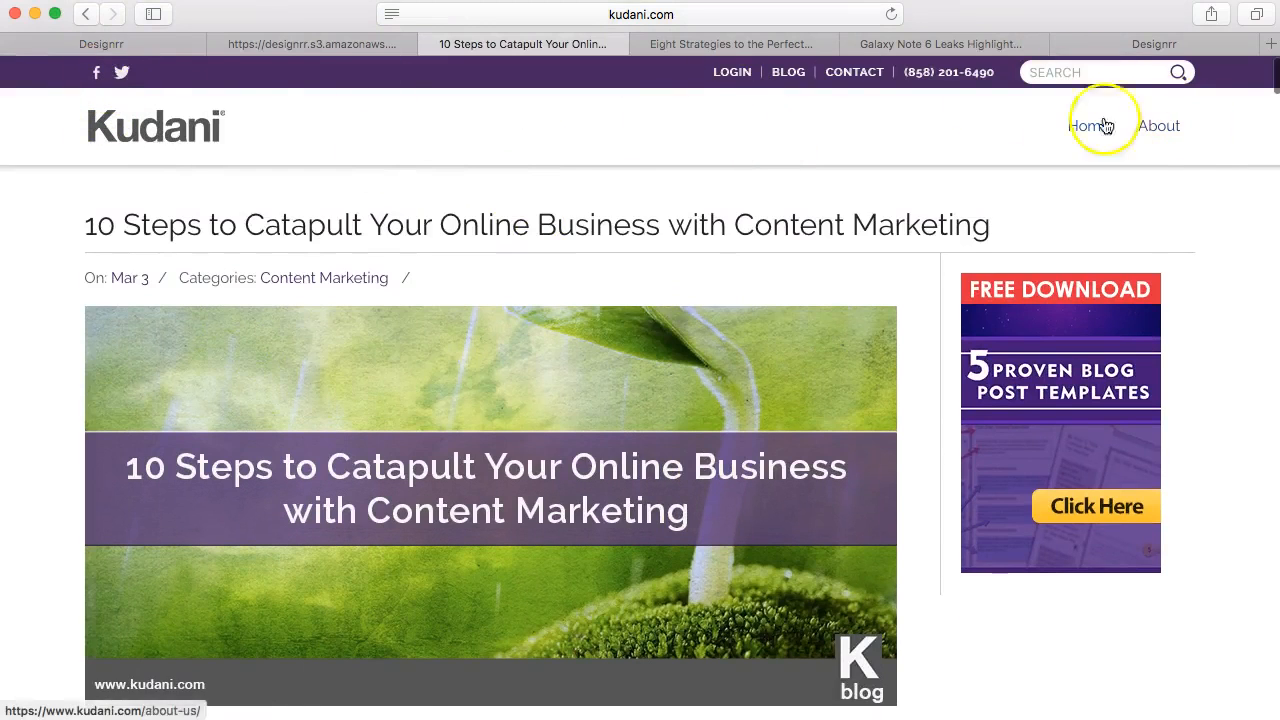
{"action": "scroll", "coordinate": [386, 180], "scroll_direction": "down", "scroll_amount": 3}
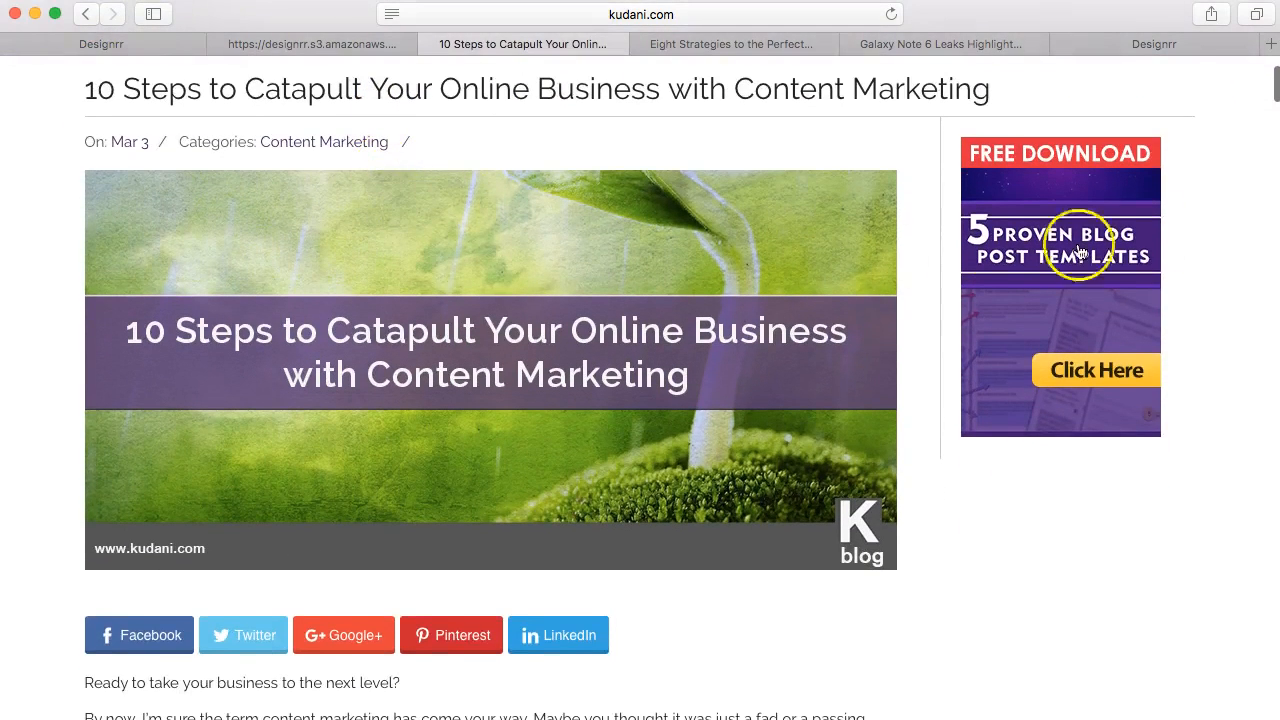
{"action": "scroll", "coordinate": [923, 434], "scroll_direction": "down", "scroll_amount": 10}
{"action": "scroll", "coordinate": [922, 436], "scroll_direction": "down", "scroll_amount": 20}
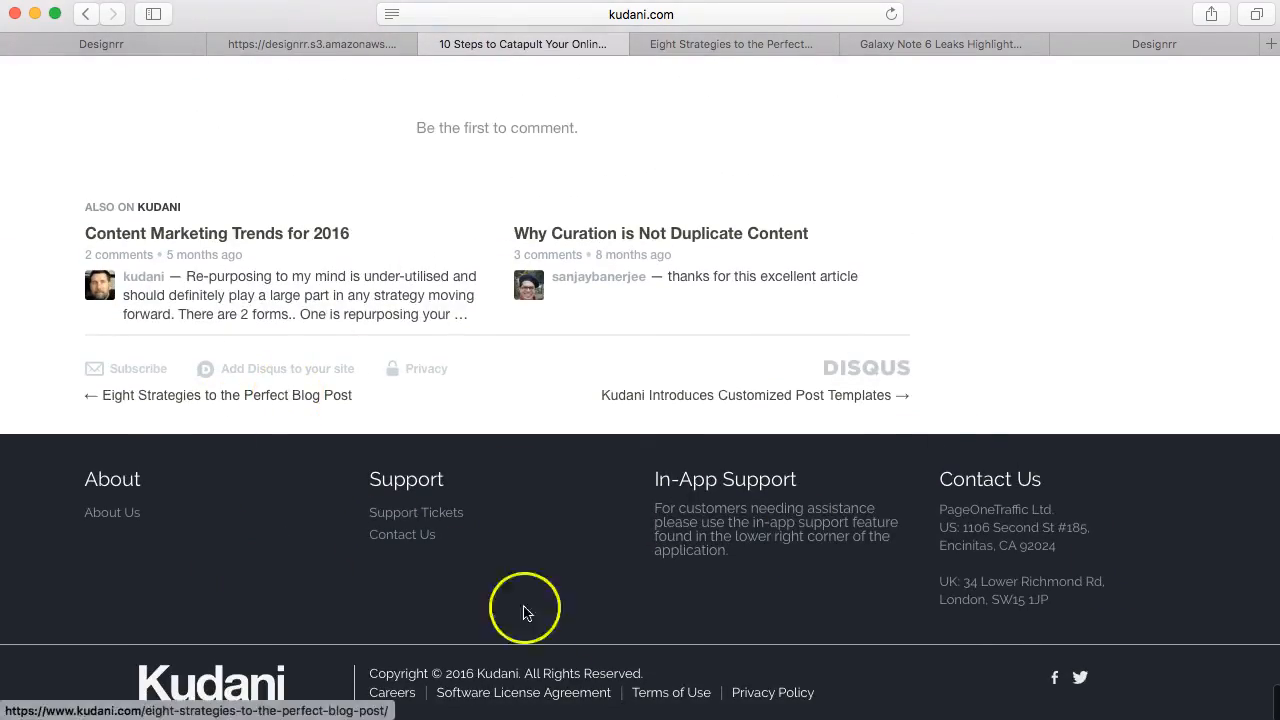
{"action": "scroll", "coordinate": [1063, 278], "scroll_direction": "up", "scroll_amount": 8}
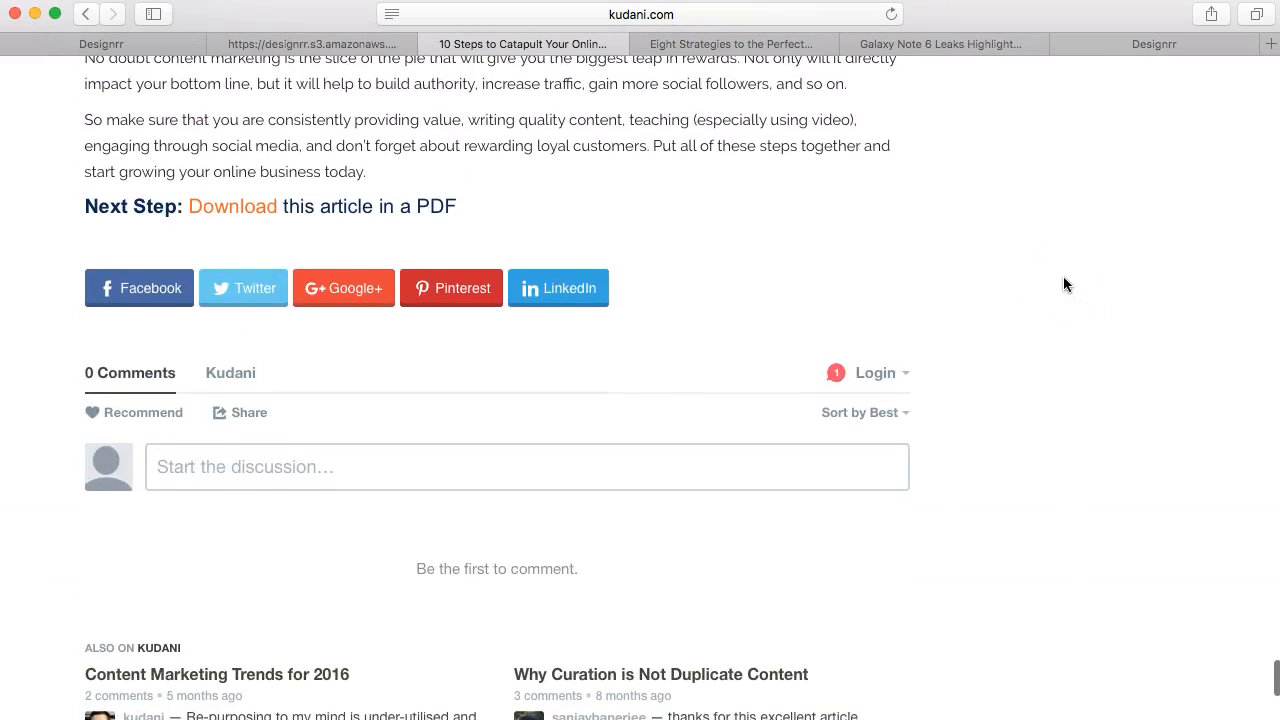
{"action": "scroll", "coordinate": [1065, 285], "scroll_direction": "up", "scroll_amount": 7}
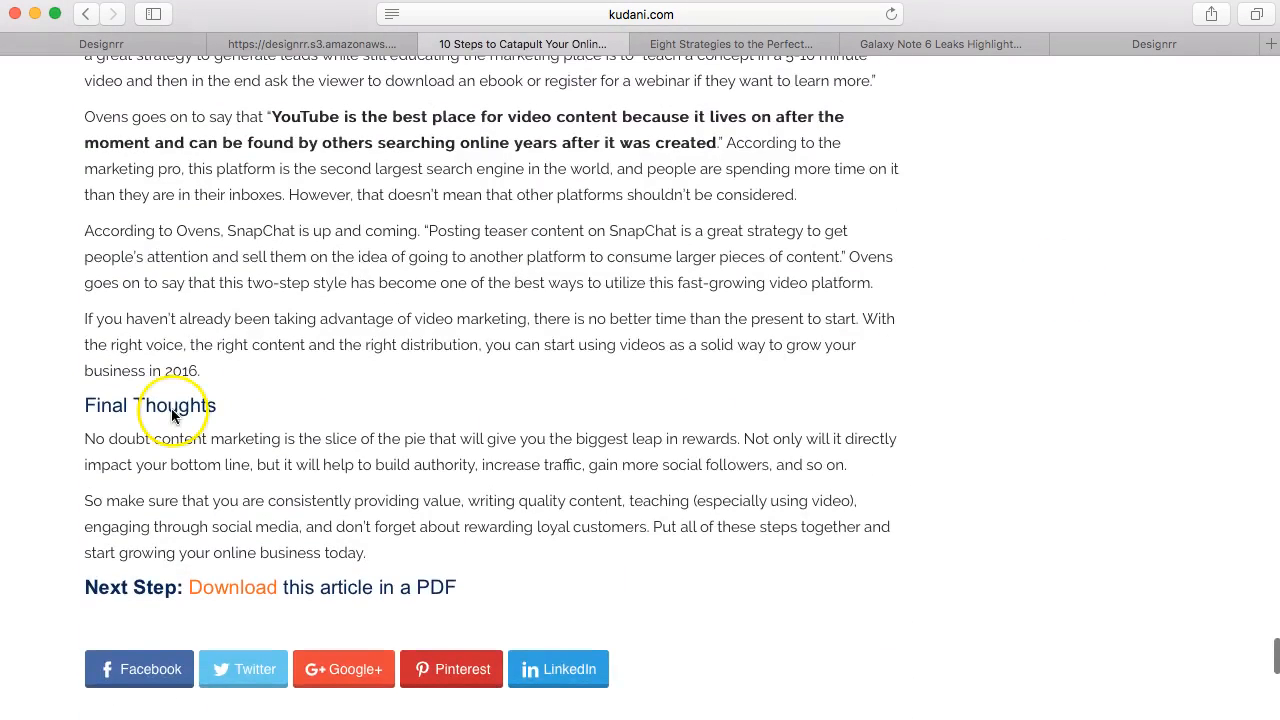
- Switch to the Designrr project and look through the imported ebook's cover, repeated page headers, infographic and Step 2 section
{"action": "left_click", "coordinate": [128, 46]}
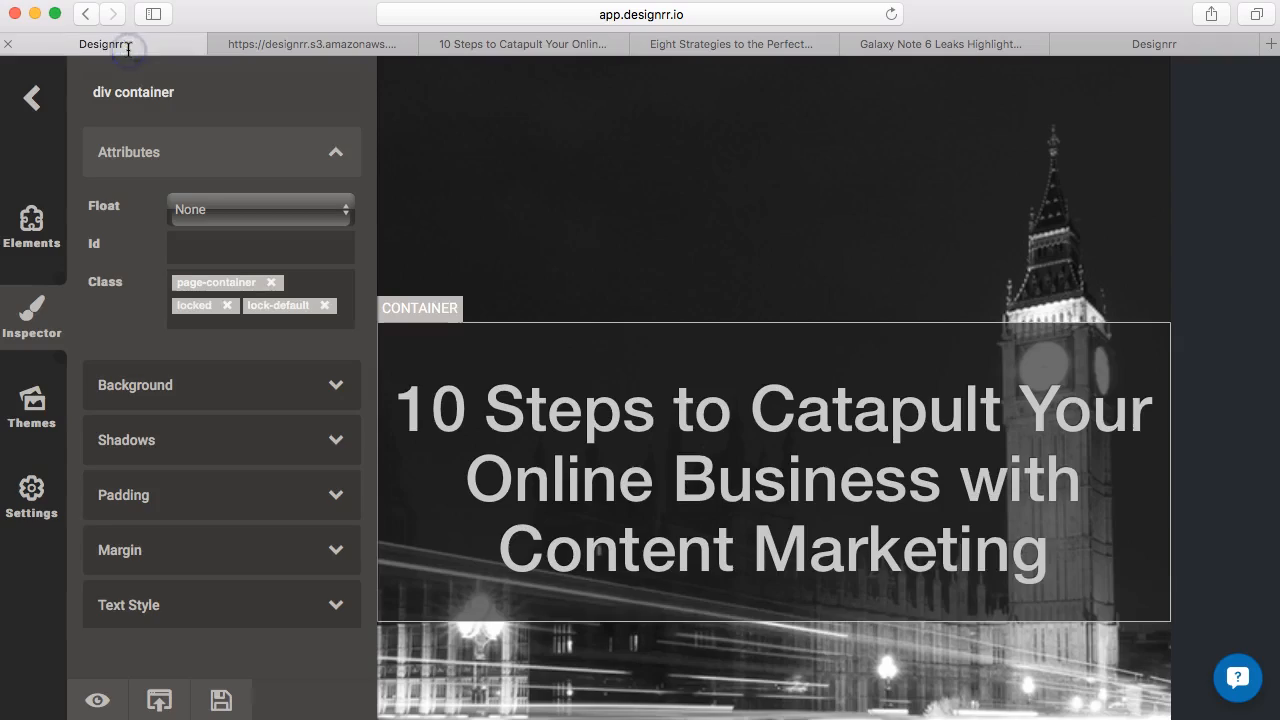
{"action": "scroll", "coordinate": [640, 486], "scroll_direction": "down", "scroll_amount": 8}
{"action": "scroll", "coordinate": [636, 483], "scroll_direction": "down", "scroll_amount": 6}
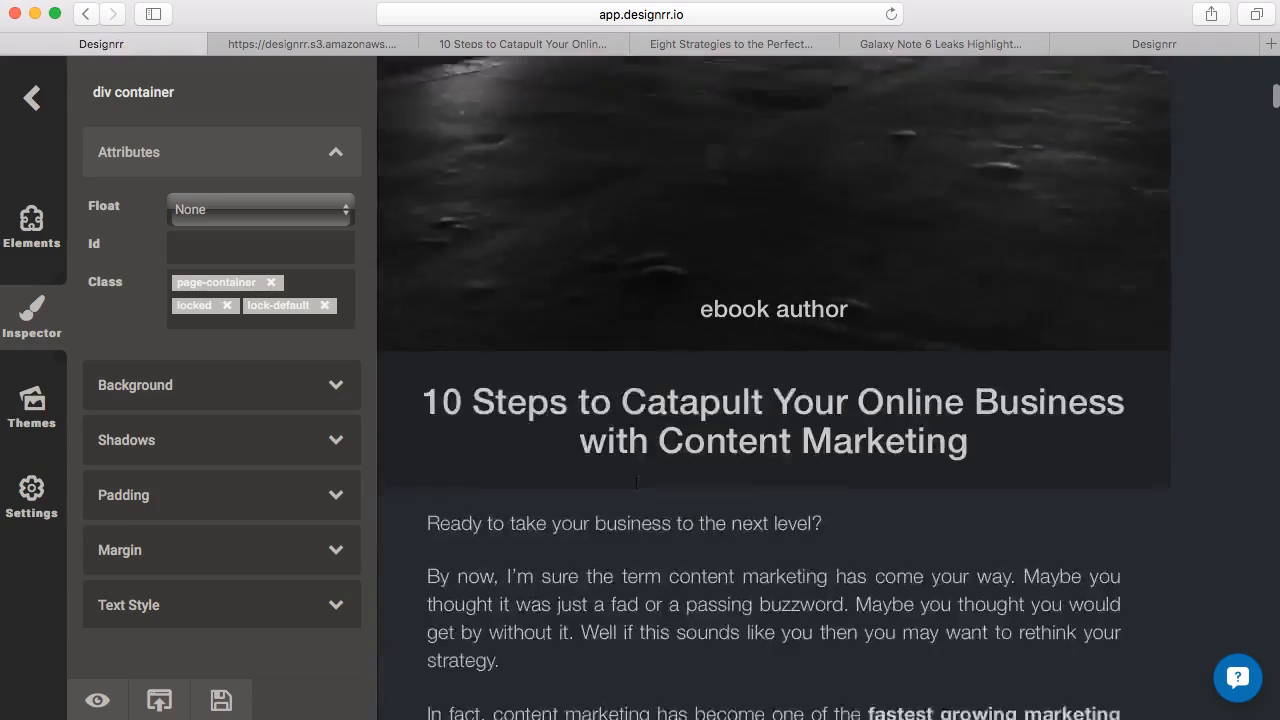
{"action": "scroll", "coordinate": [623, 620], "scroll_direction": "up", "scroll_amount": 1}
{"action": "scroll", "coordinate": [618, 624], "scroll_direction": "down", "scroll_amount": 8}
{"action": "scroll", "coordinate": [666, 374], "scroll_direction": "up", "scroll_amount": 10}
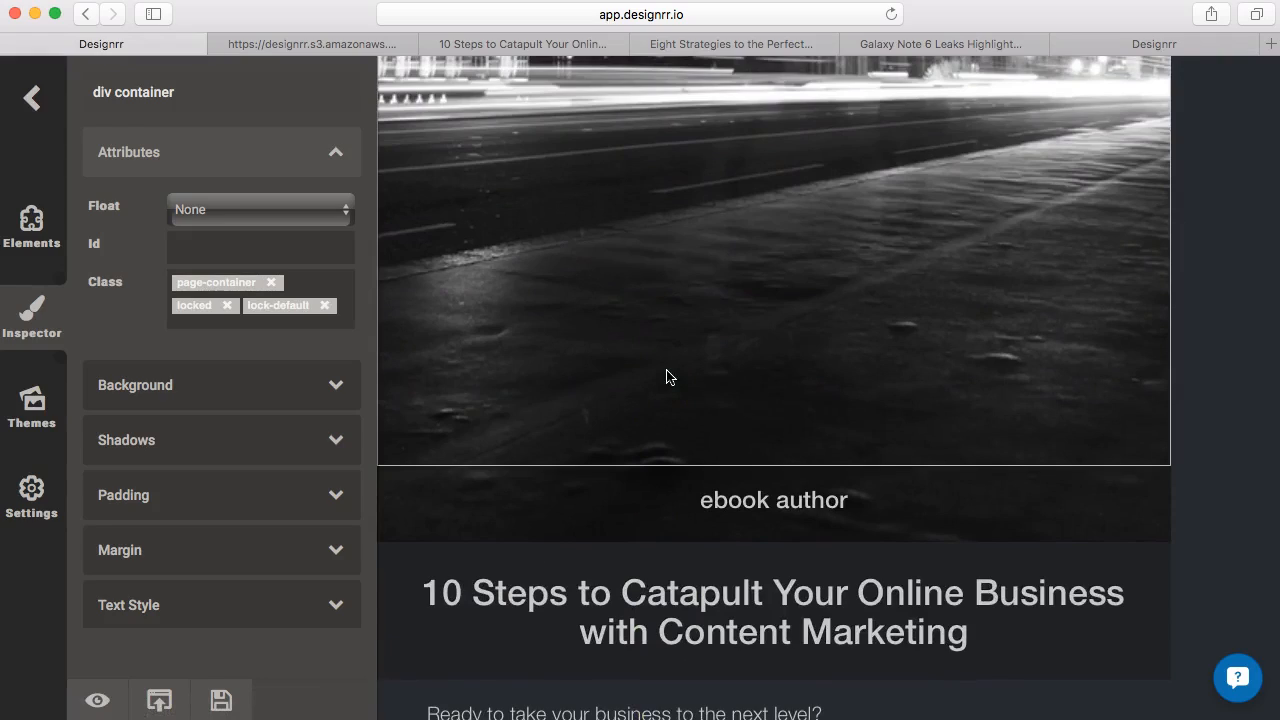
{"action": "scroll", "coordinate": [669, 377], "scroll_direction": "down", "scroll_amount": 15}
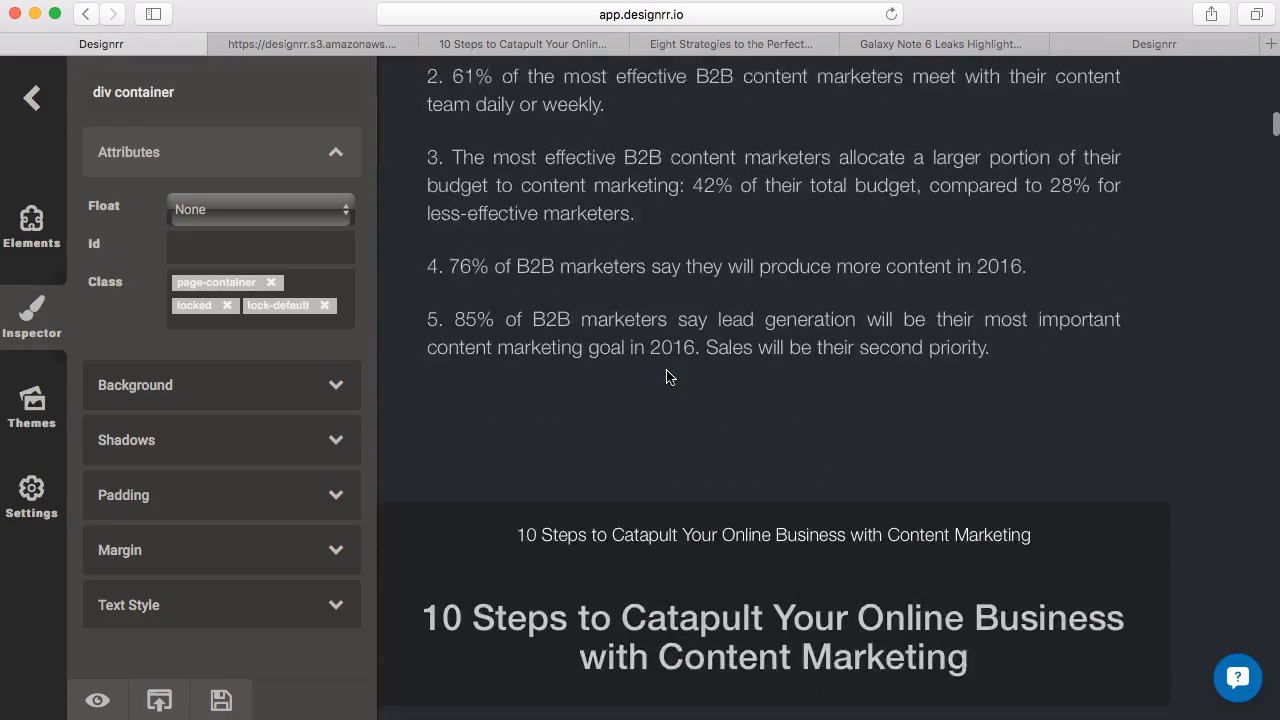
{"action": "scroll", "coordinate": [669, 377], "scroll_direction": "down", "scroll_amount": 15}
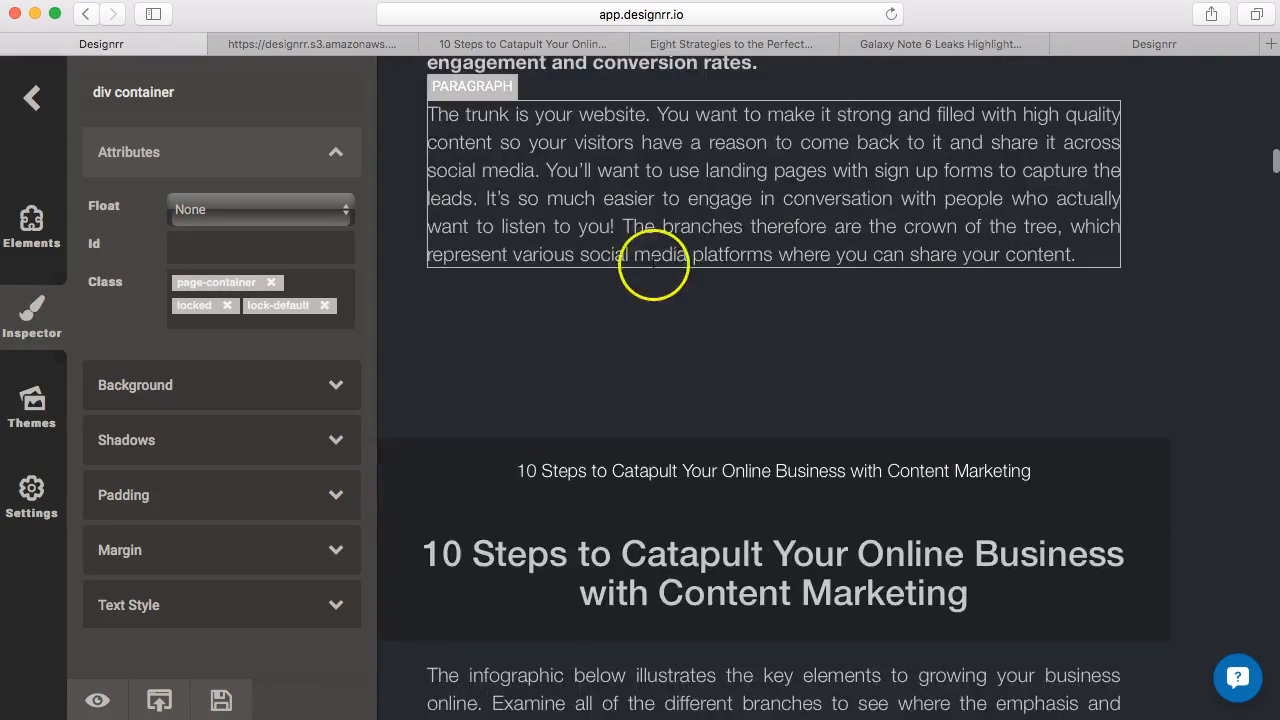
{"action": "scroll", "coordinate": [623, 380], "scroll_direction": "down", "scroll_amount": 15}
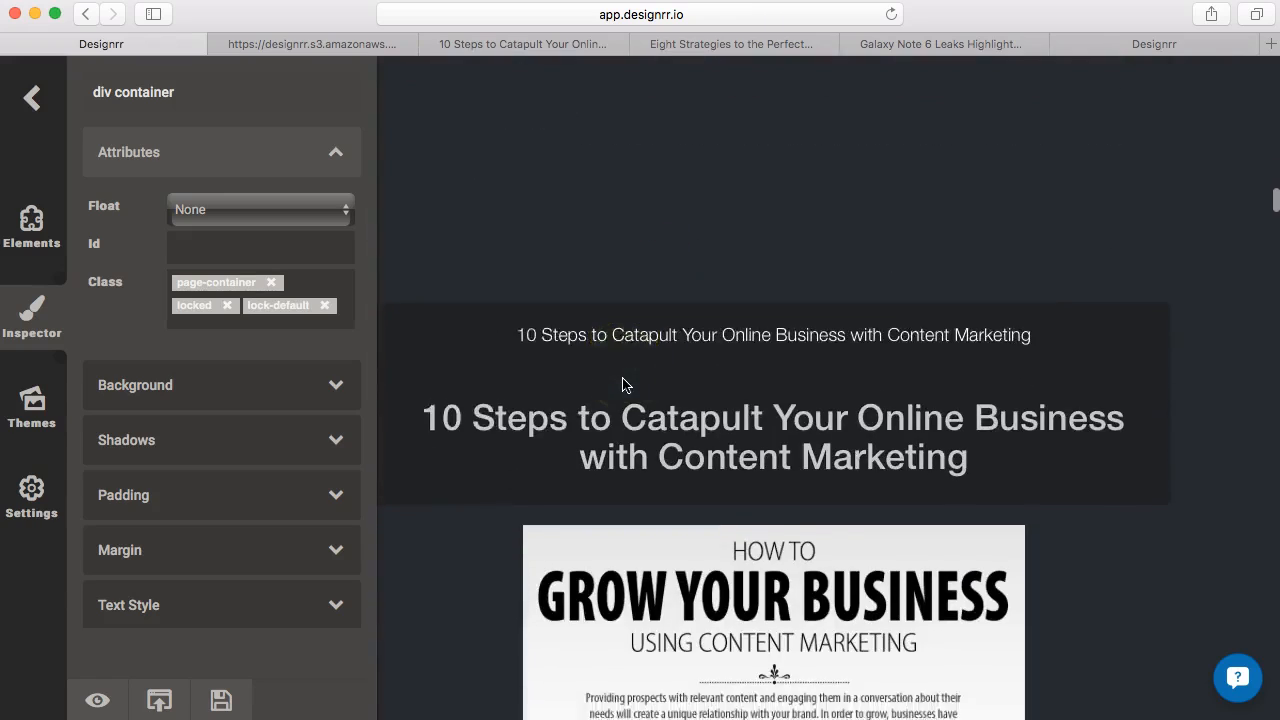
{"action": "scroll", "coordinate": [623, 384], "scroll_direction": "down", "scroll_amount": 15}
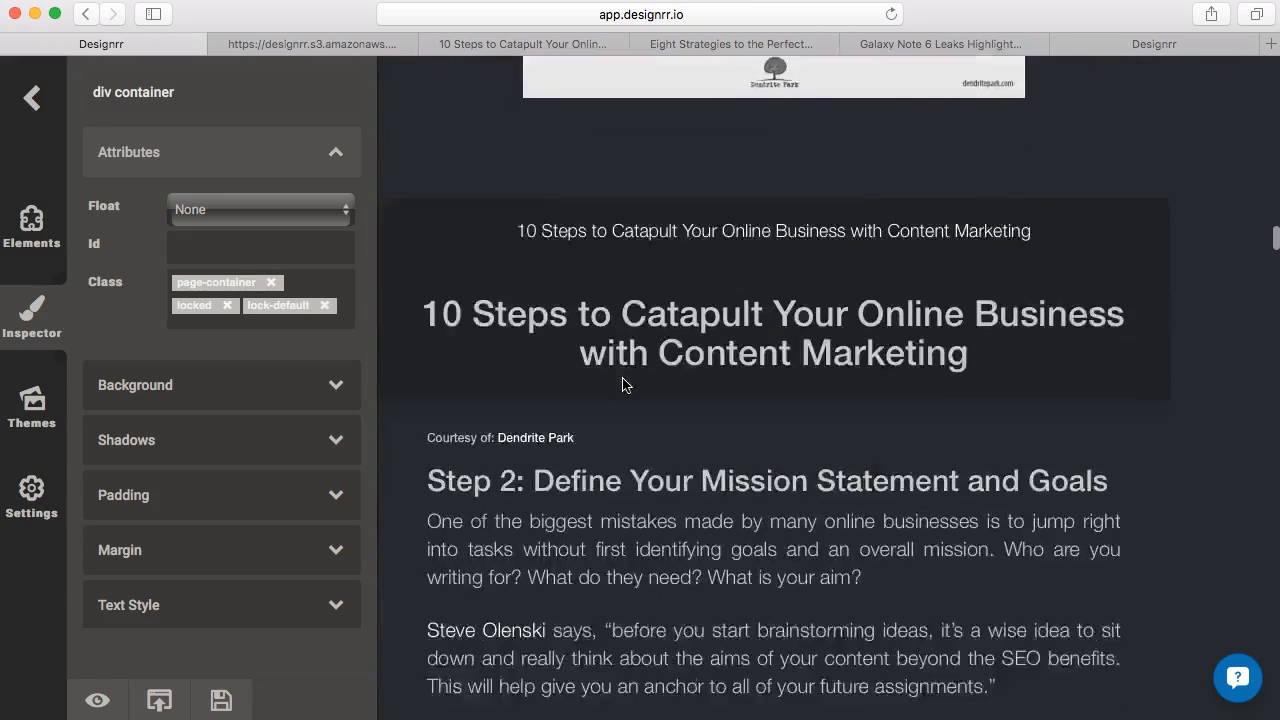
{"action": "left_click", "coordinate": [778, 240]}
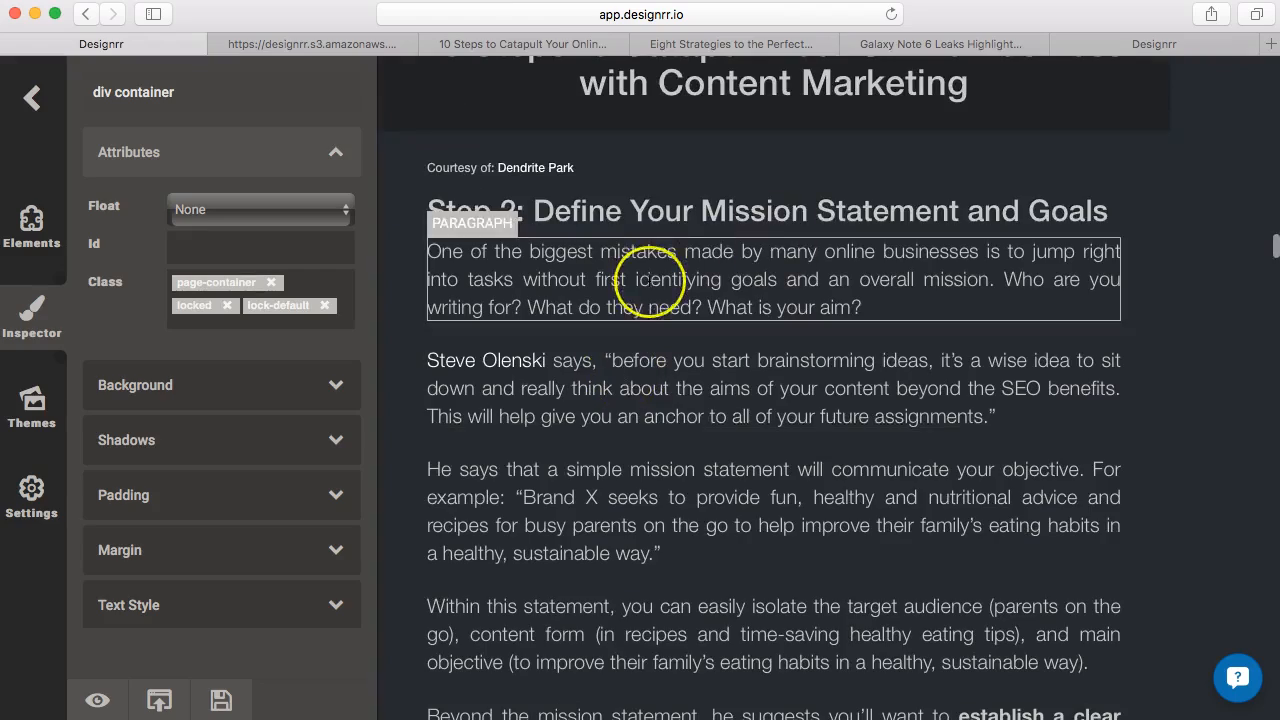
- Return to the ebook's cover and examine its title, author line and the first content page
{"action": "scroll", "coordinate": [650, 280], "scroll_direction": "up", "scroll_amount": 20}
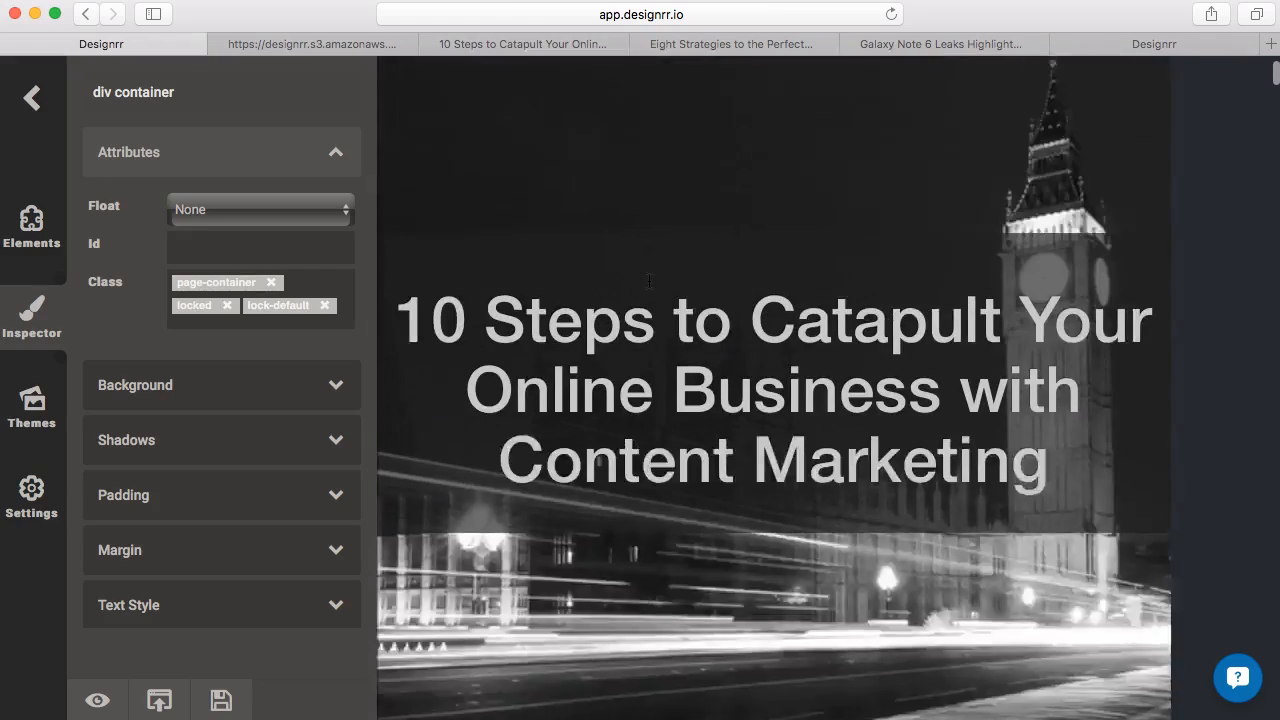
{"action": "scroll", "coordinate": [650, 280], "scroll_direction": "up", "scroll_amount": 3}
{"action": "scroll", "coordinate": [630, 380], "scroll_direction": "down", "scroll_amount": 3}
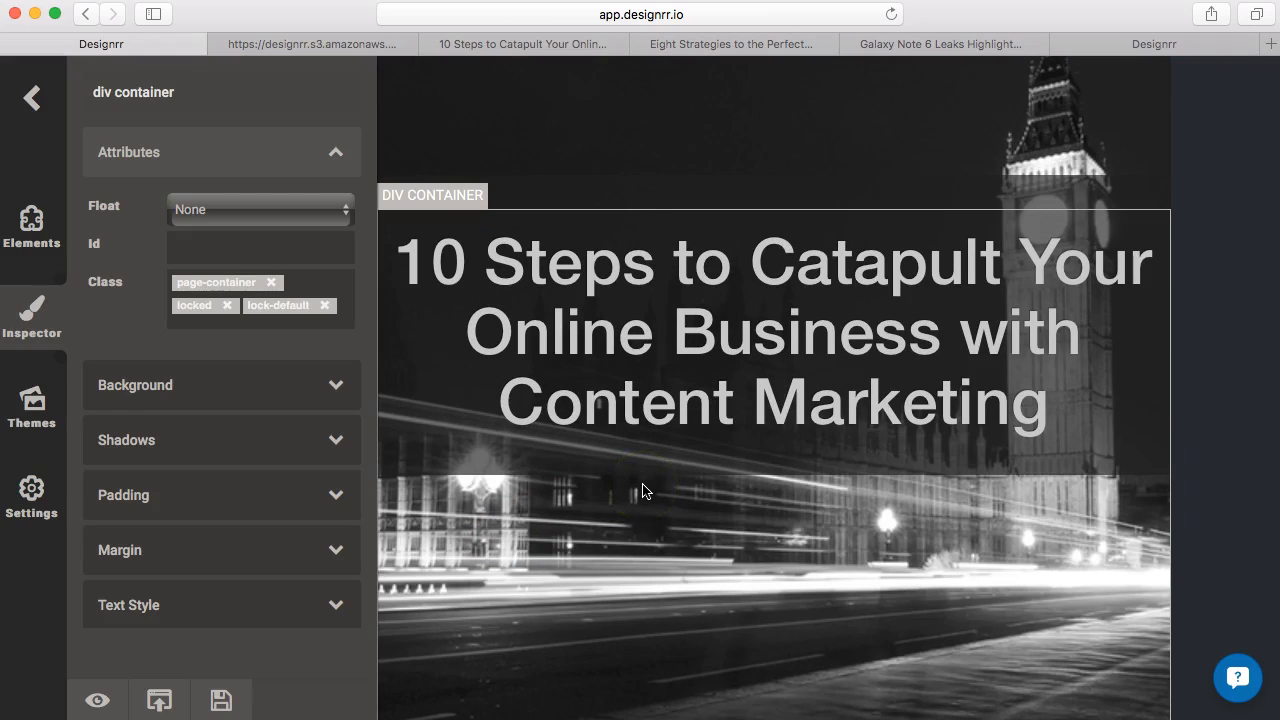
{"action": "scroll", "coordinate": [649, 445], "scroll_direction": "down", "scroll_amount": 10}
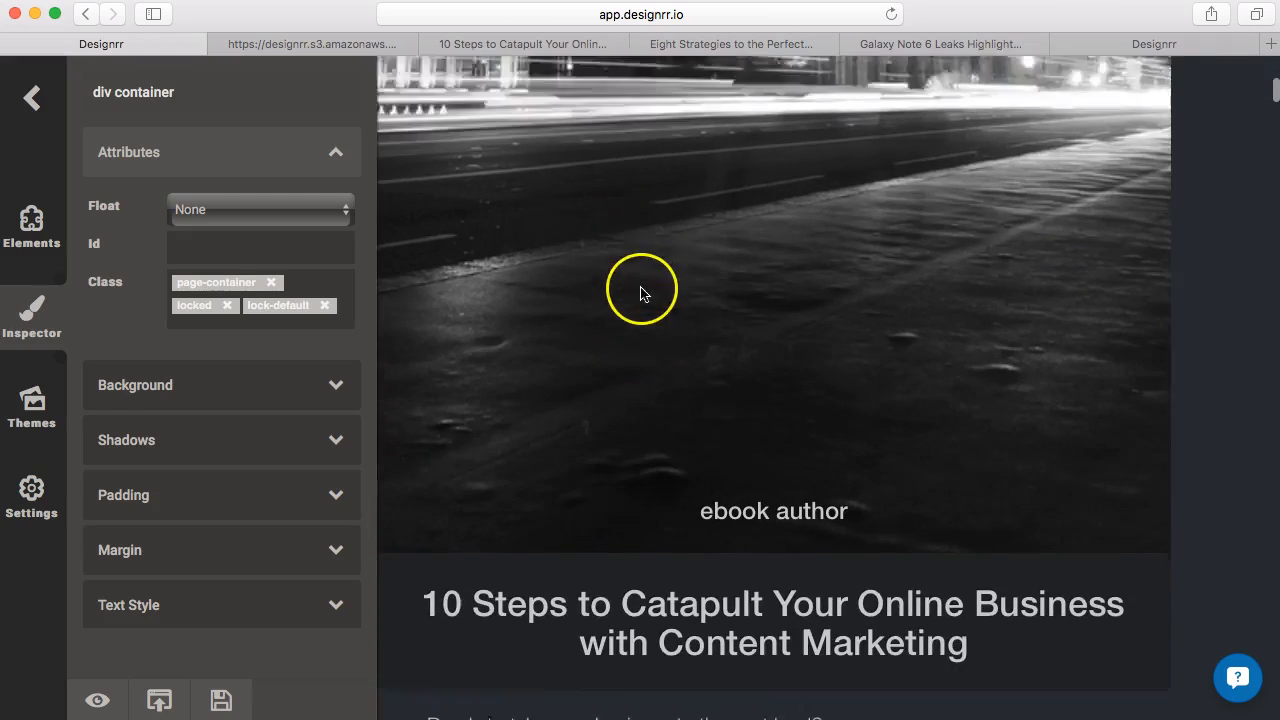
{"action": "scroll", "coordinate": [641, 293], "scroll_direction": "down", "scroll_amount": 10}
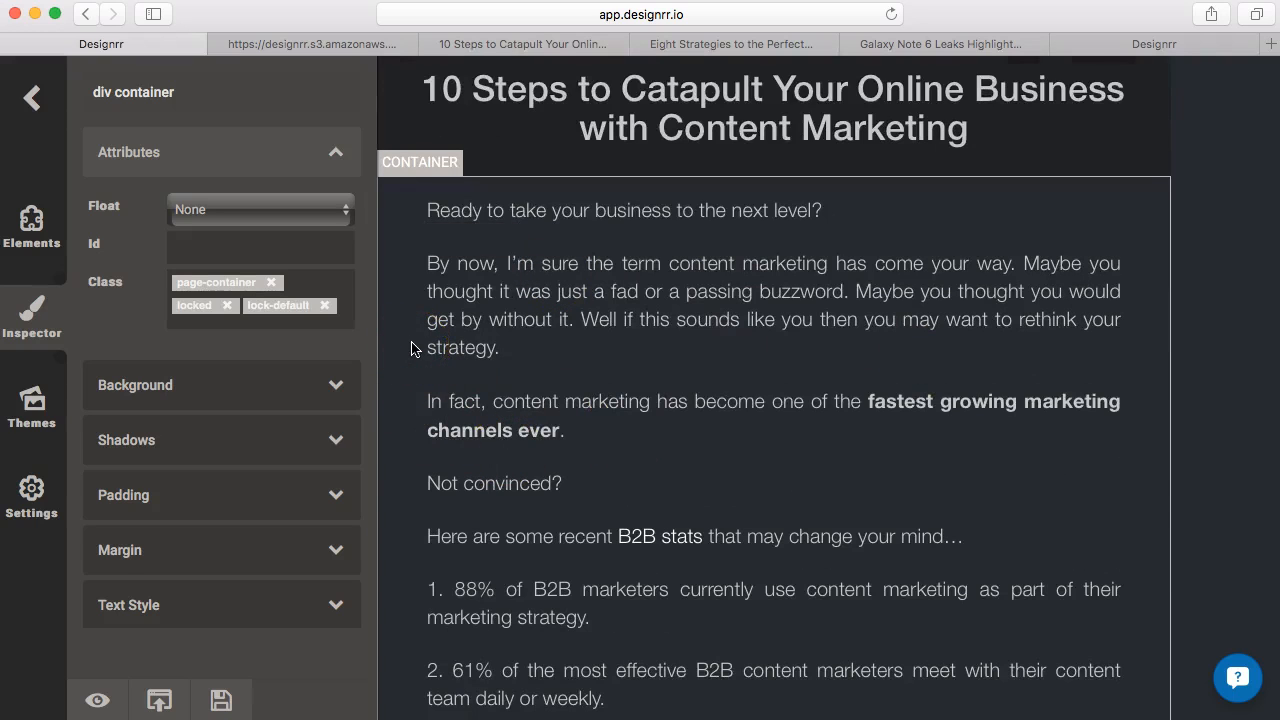
{"action": "scroll", "coordinate": [390, 315], "scroll_direction": "up", "scroll_amount": 2}
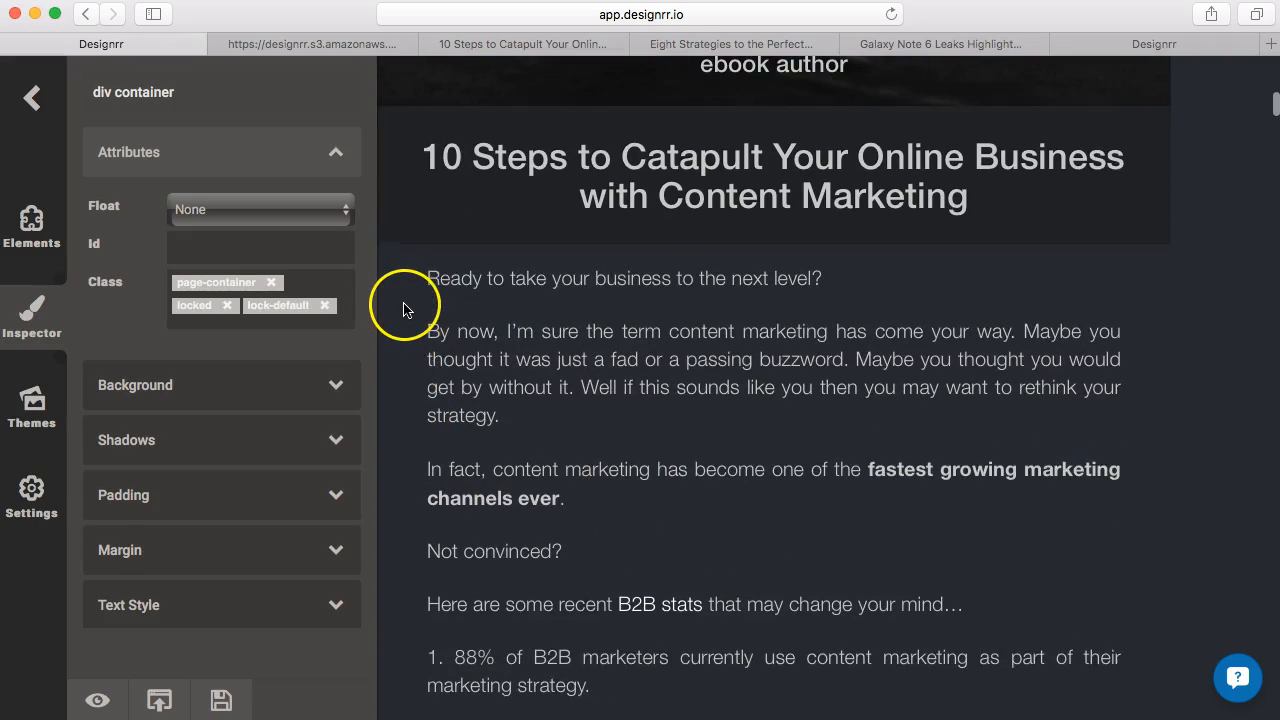
- Try the Yeti theme on the ebook and check how the body text and page header look
{"action": "left_click", "coordinate": [33, 412]}
{"action": "left_click", "coordinate": [223, 255]}
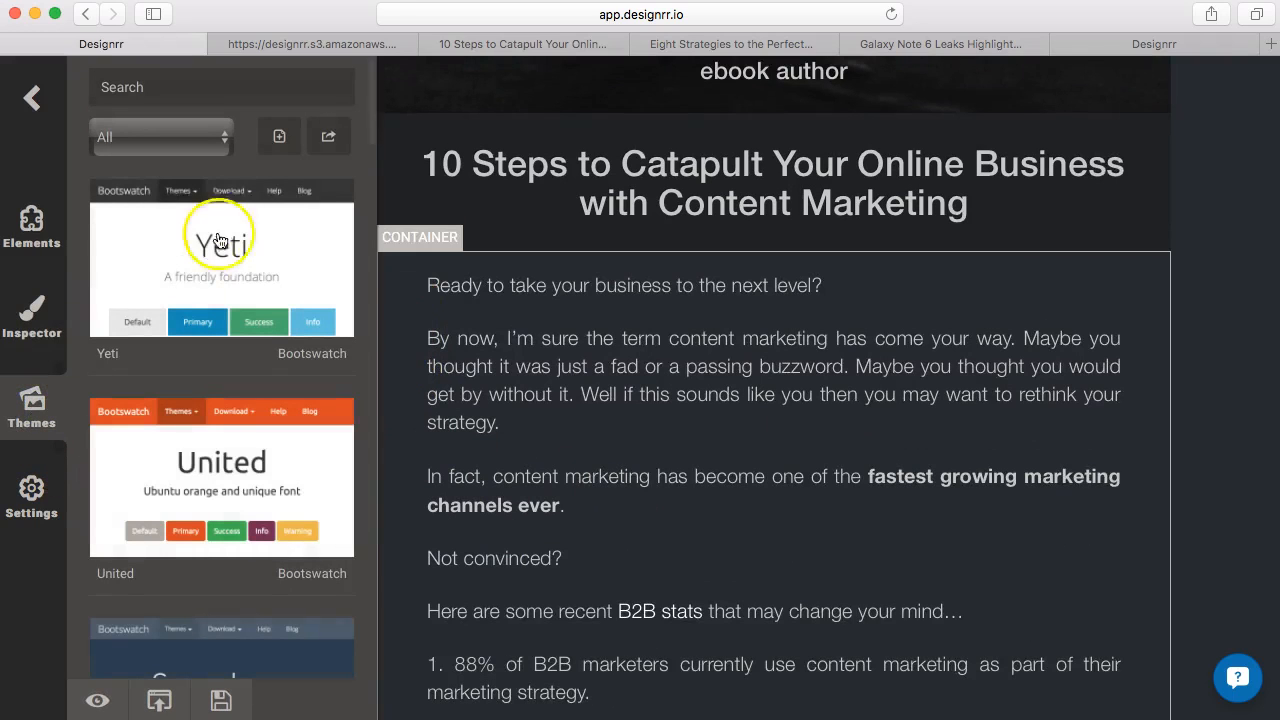
{"action": "left_click", "coordinate": [296, 268]}
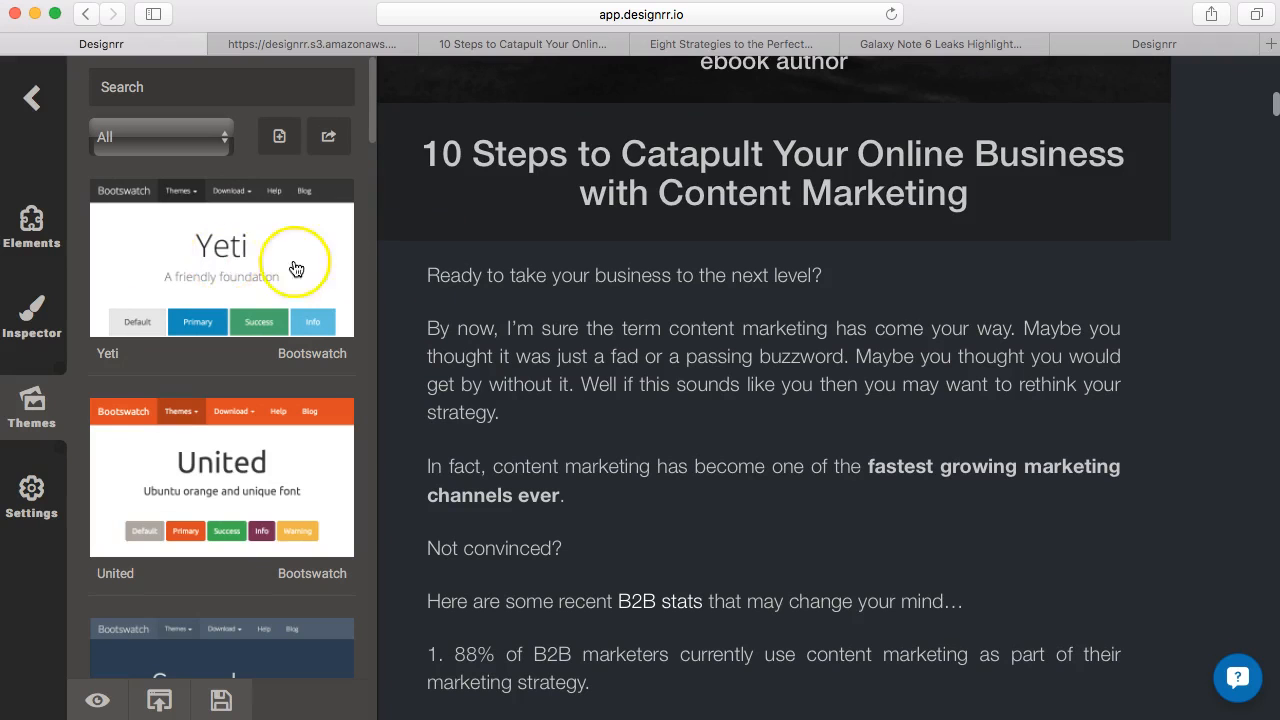
{"action": "left_click", "coordinate": [273, 243]}
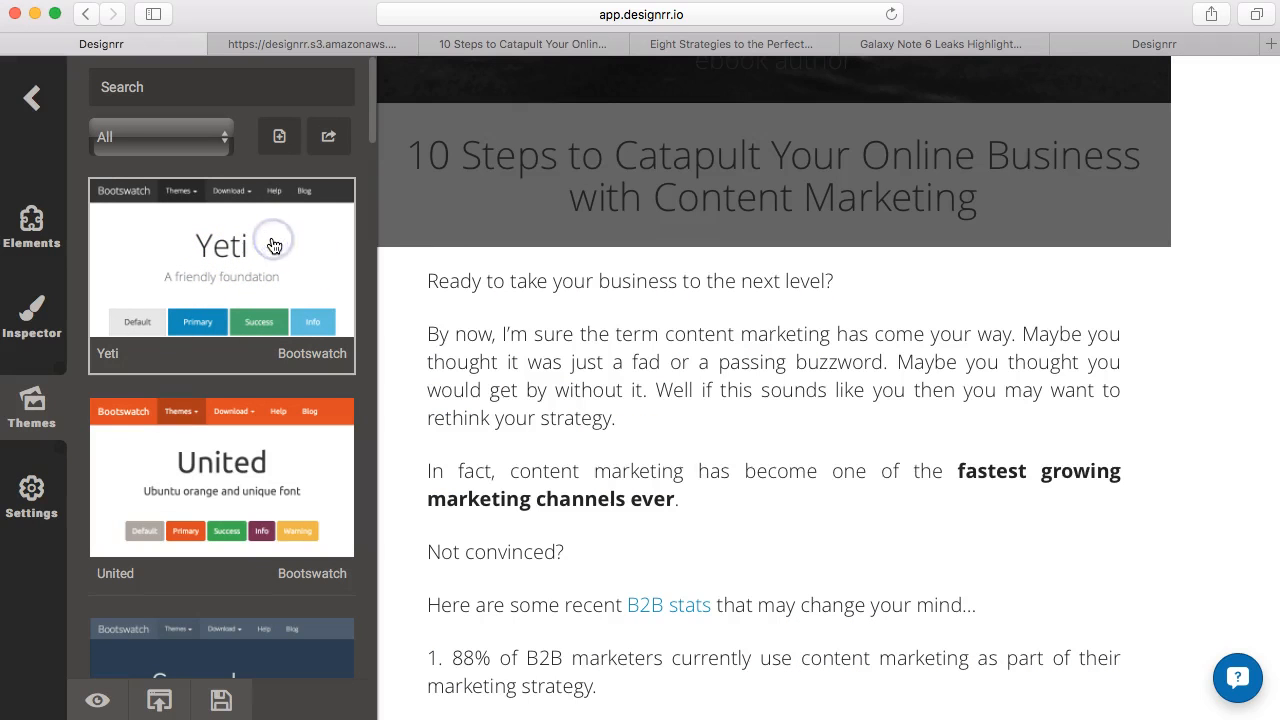
{"action": "scroll", "coordinate": [411, 432], "scroll_direction": "down", "scroll_amount": 2}
{"action": "scroll", "coordinate": [411, 430], "scroll_direction": "down", "scroll_amount": 5}
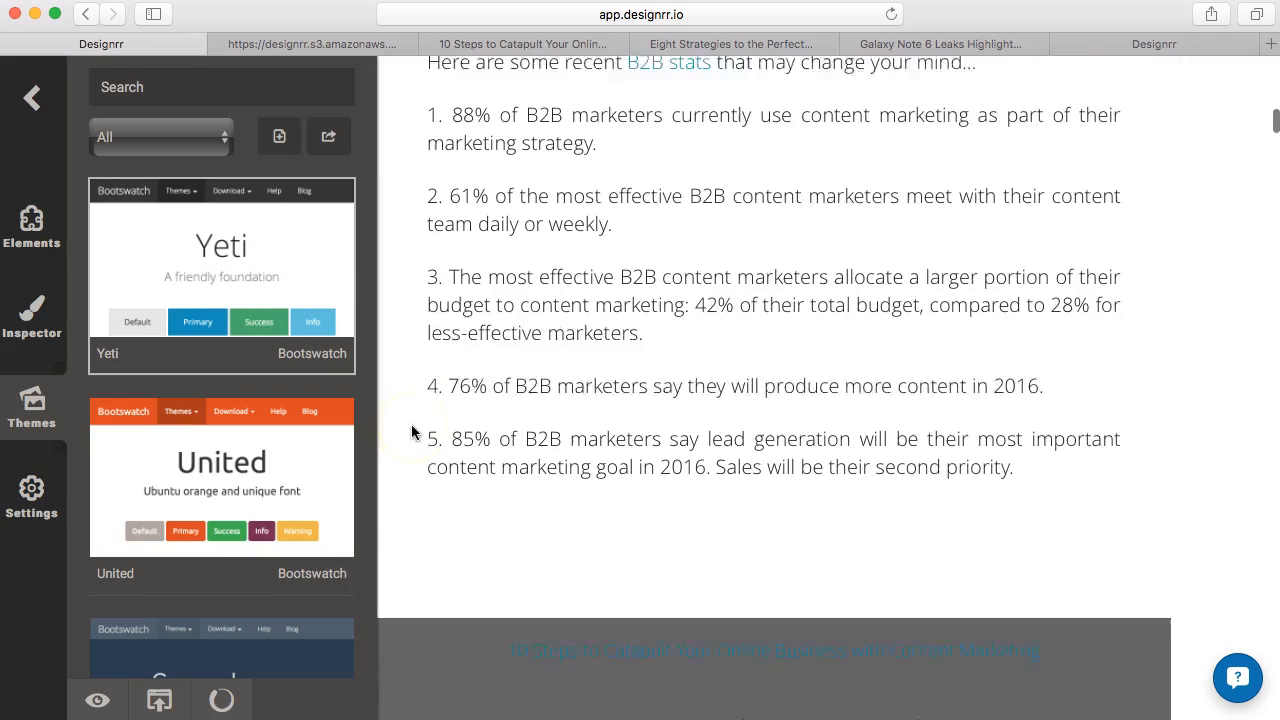
- Try the United theme on the ebook and check the restyled text and header
{"action": "left_click", "coordinate": [190, 468]}
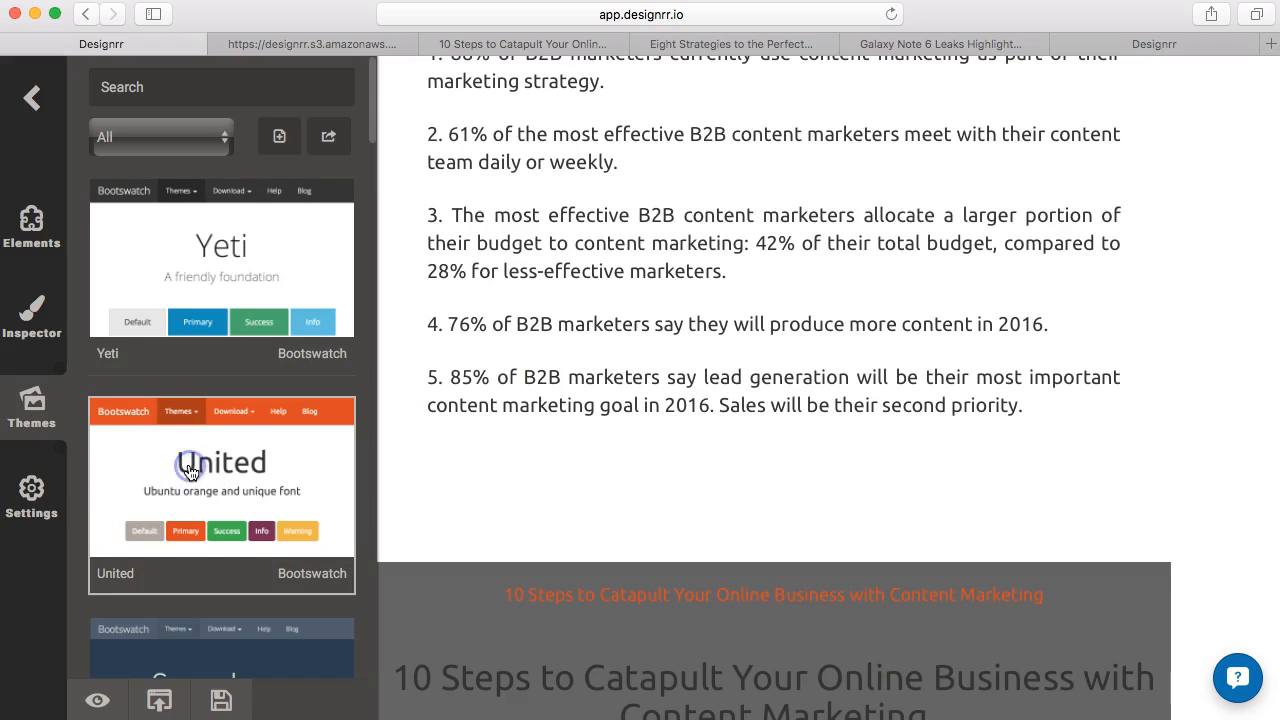
{"action": "left_click", "coordinate": [518, 190]}
{"action": "scroll", "coordinate": [411, 391], "scroll_direction": "down", "scroll_amount": 2}
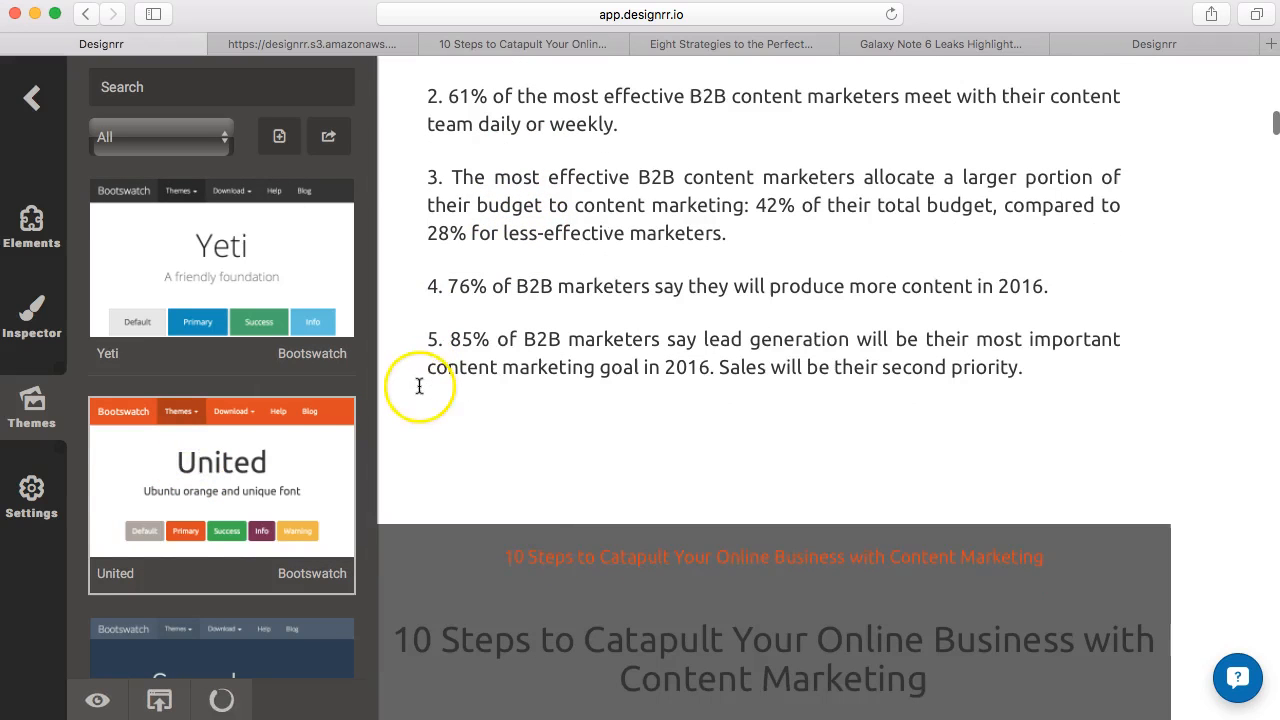
- Try the Superhero theme and the Spacelab theme in turn on the ebook, checking the page header and body text
{"action": "scroll", "coordinate": [301, 465], "scroll_direction": "down", "scroll_amount": 5}
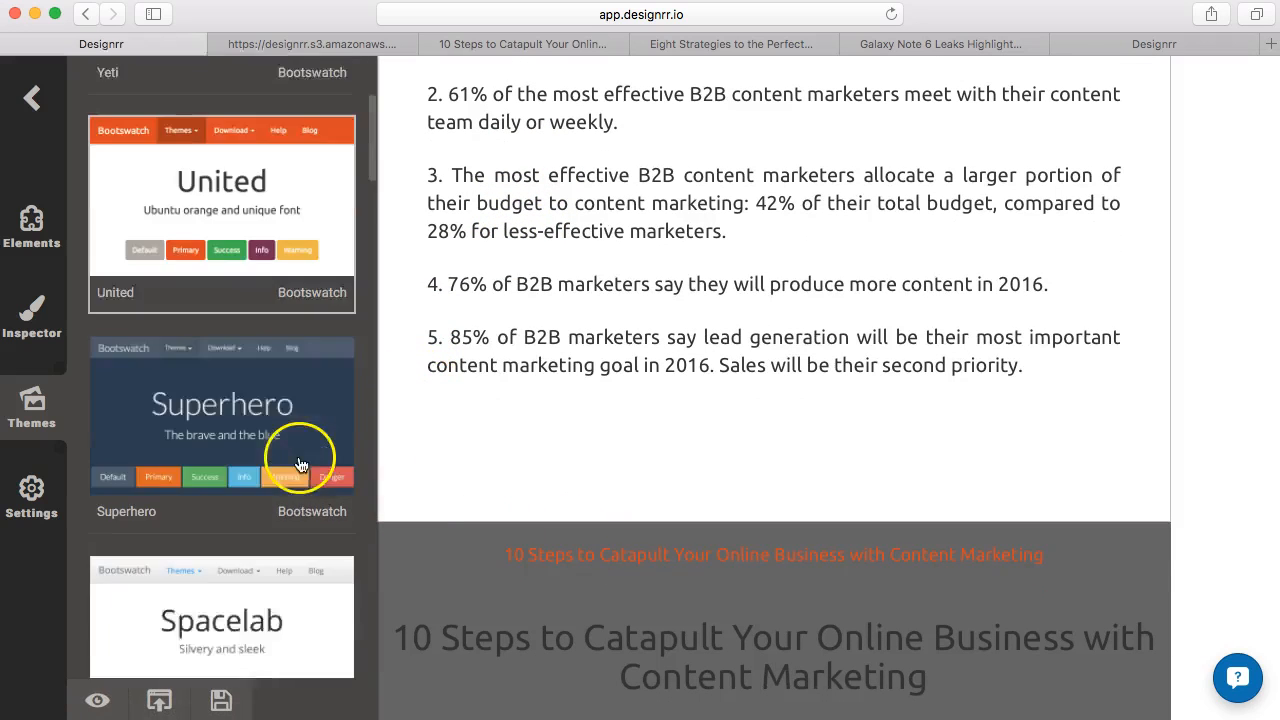
{"action": "left_click", "coordinate": [223, 350]}
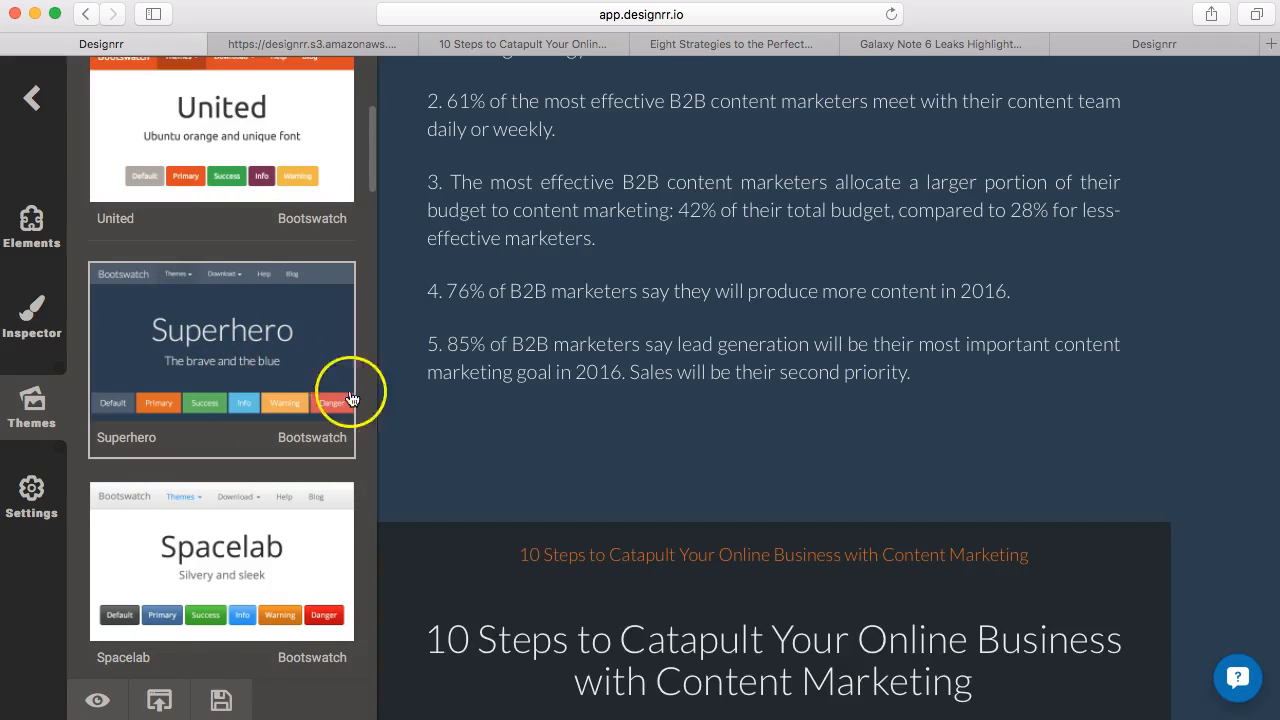
{"action": "left_click", "coordinate": [240, 545]}
{"action": "scroll", "coordinate": [495, 385], "scroll_direction": "down", "scroll_amount": 3}
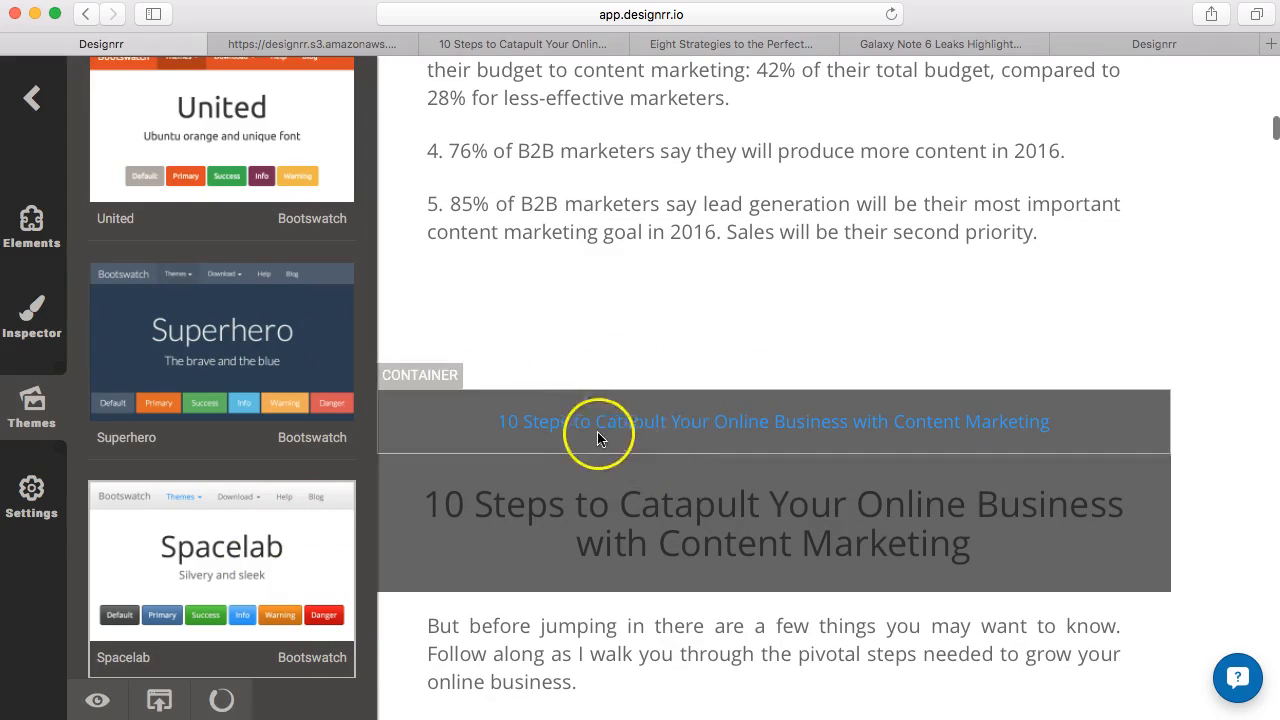
{"action": "scroll", "coordinate": [545, 282], "scroll_direction": "down", "scroll_amount": 1}
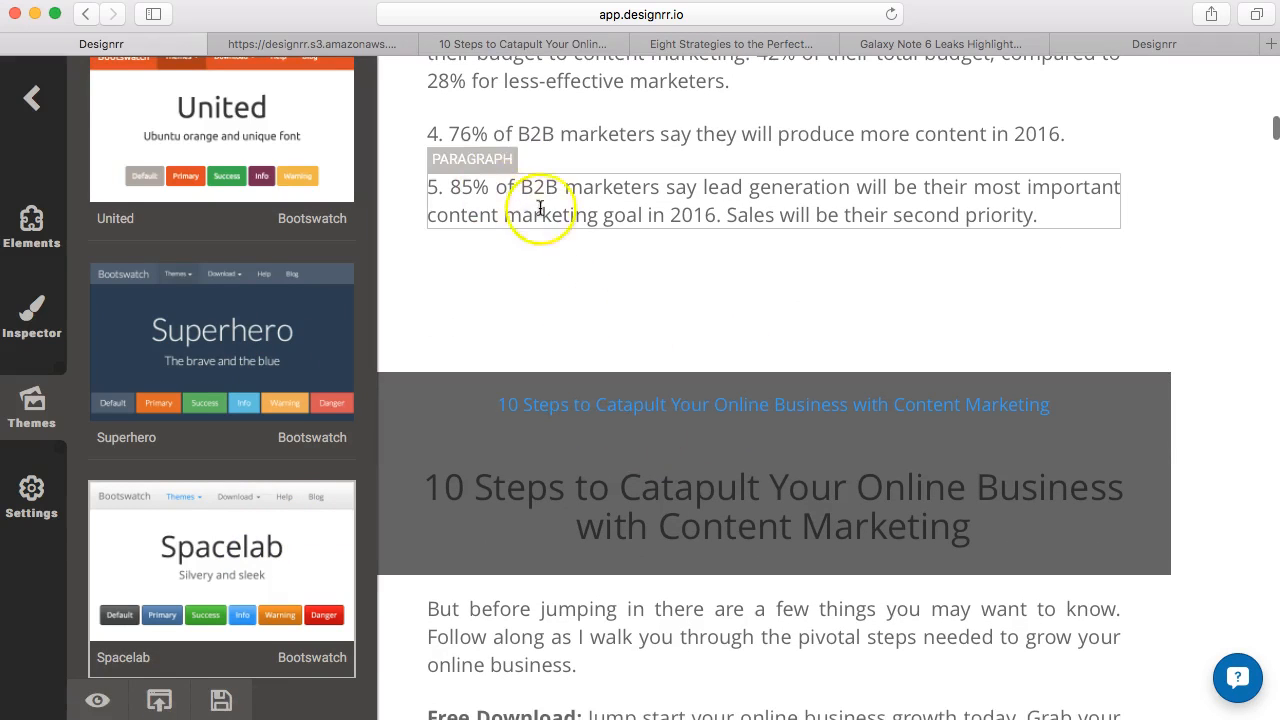
{"action": "scroll", "coordinate": [421, 279], "scroll_direction": "up", "scroll_amount": 5}
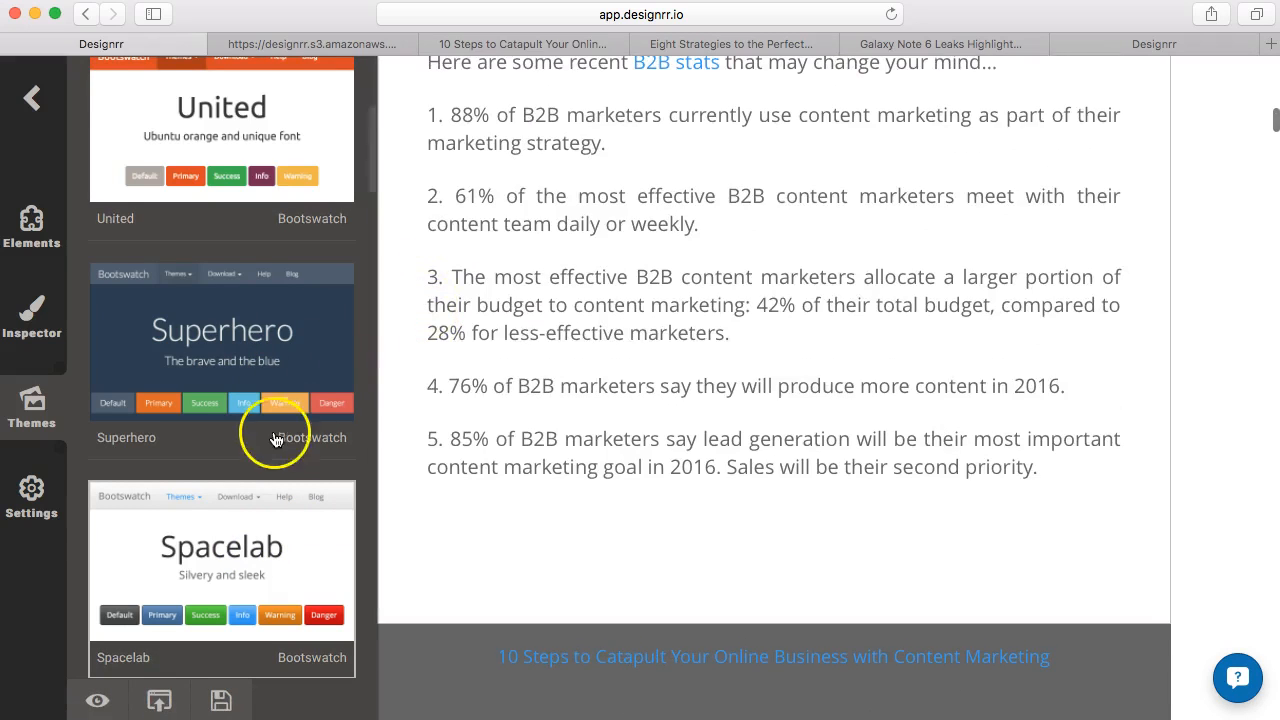
- Apply the Readable theme to the ebook and check the headings, body text and cover
{"action": "scroll", "coordinate": [276, 441], "scroll_direction": "down", "scroll_amount": 4}
{"action": "scroll", "coordinate": [276, 441], "scroll_direction": "down", "scroll_amount": 10}
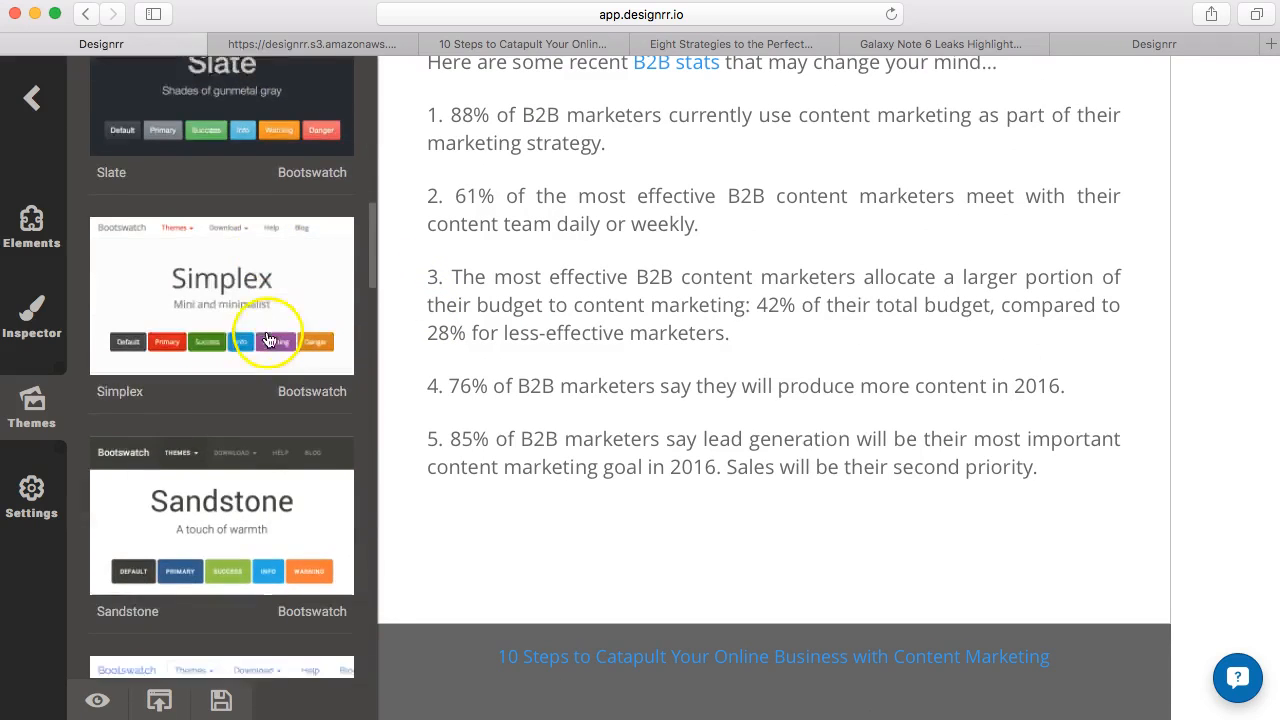
{"action": "scroll", "coordinate": [268, 340], "scroll_direction": "down", "scroll_amount": 3}
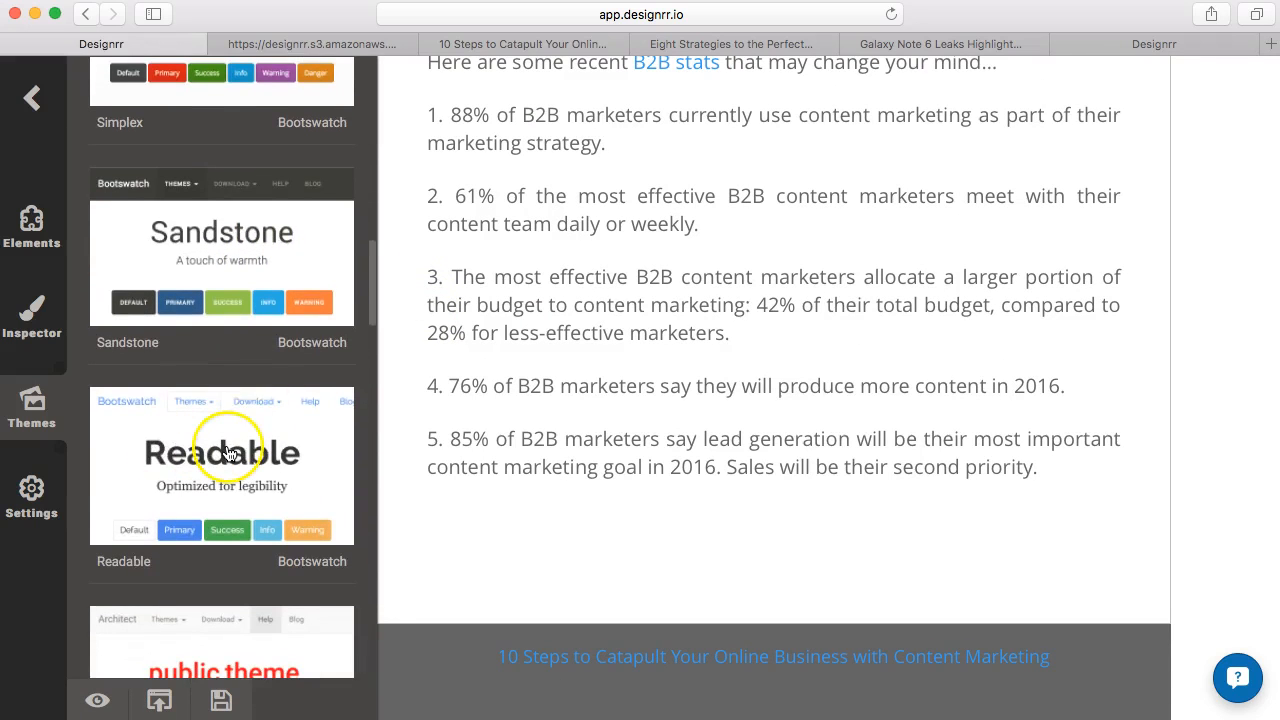
{"action": "left_click", "coordinate": [229, 453]}
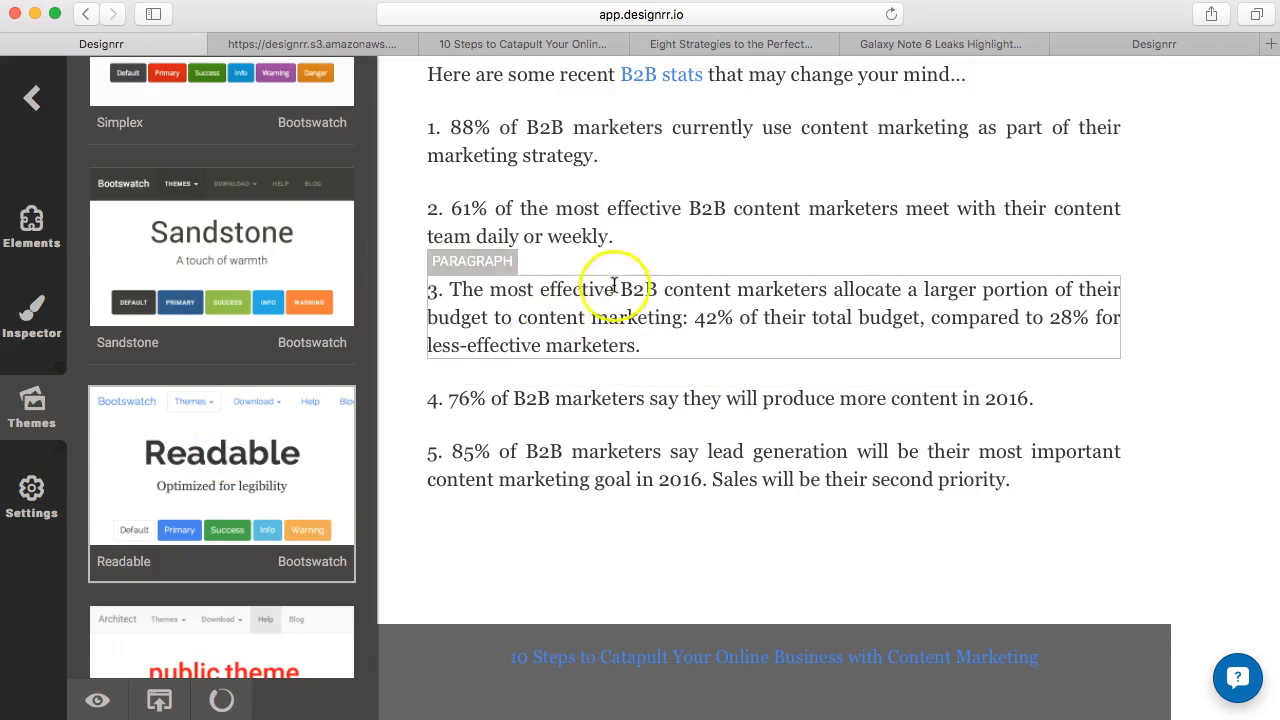
{"action": "scroll", "coordinate": [622, 345], "scroll_direction": "down", "scroll_amount": 5}
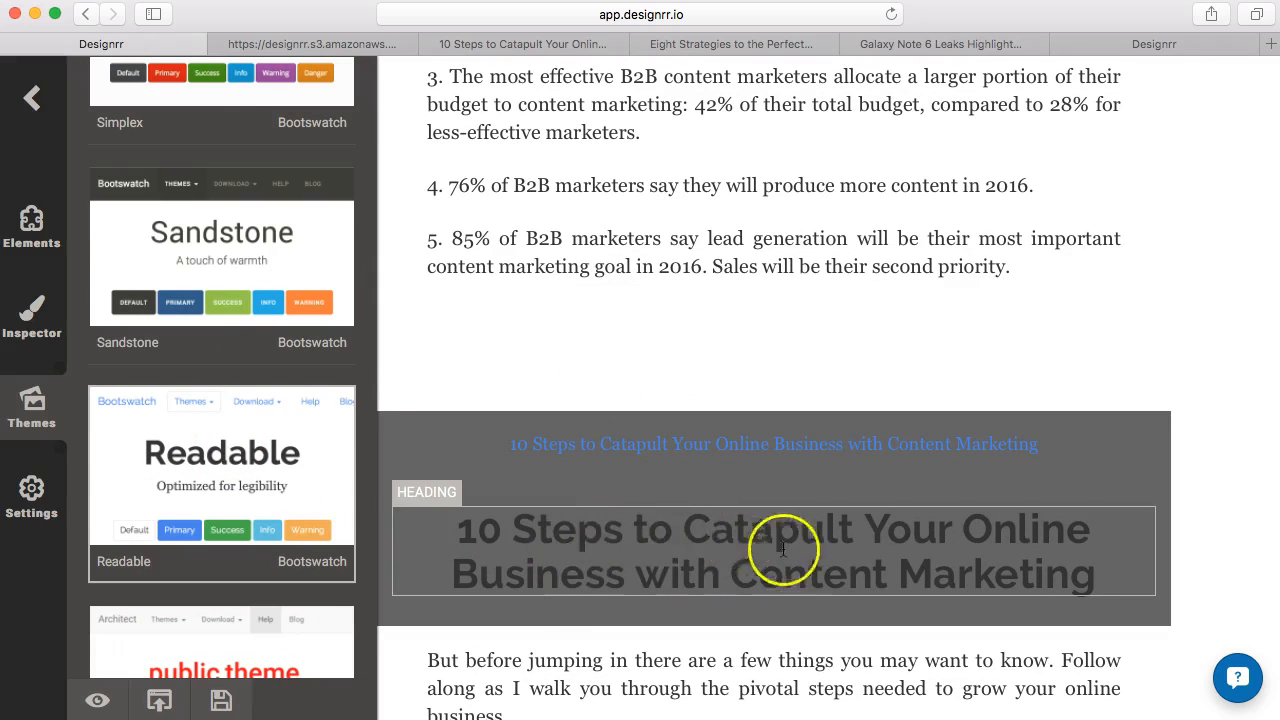
{"action": "scroll", "coordinate": [451, 350], "scroll_direction": "up", "scroll_amount": 10}
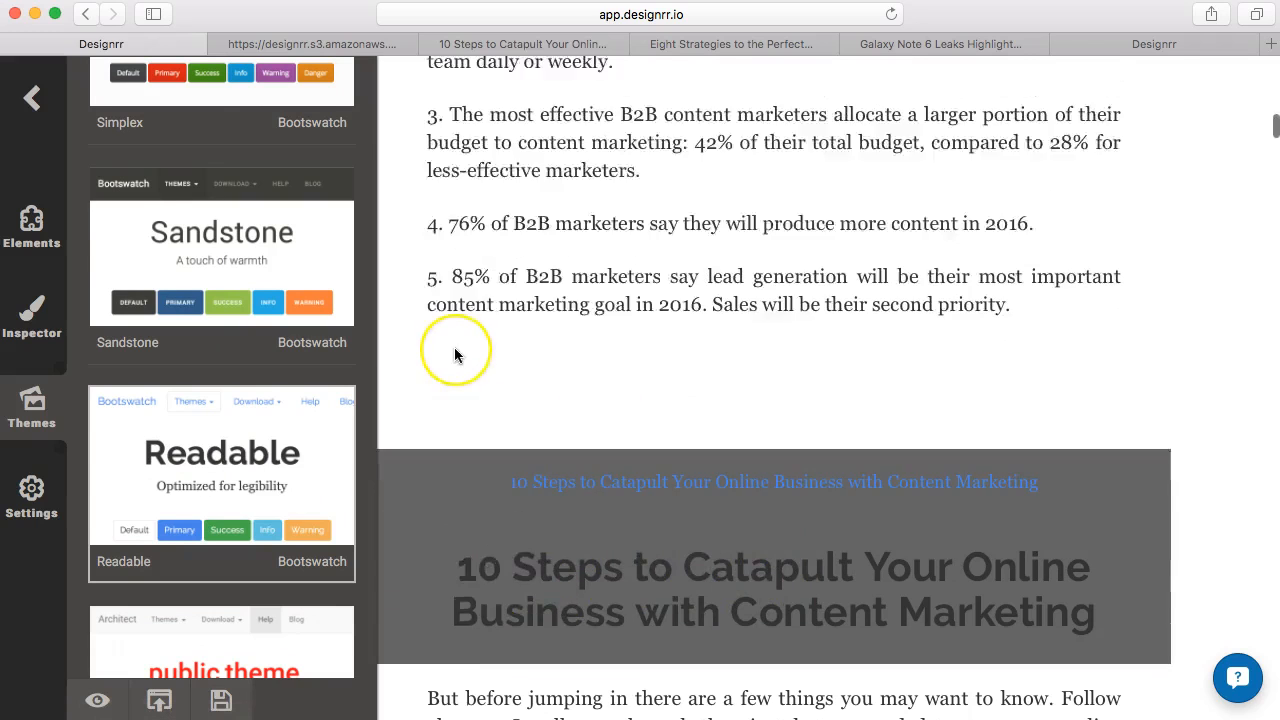
{"action": "scroll", "coordinate": [455, 355], "scroll_direction": "down", "scroll_amount": 10}
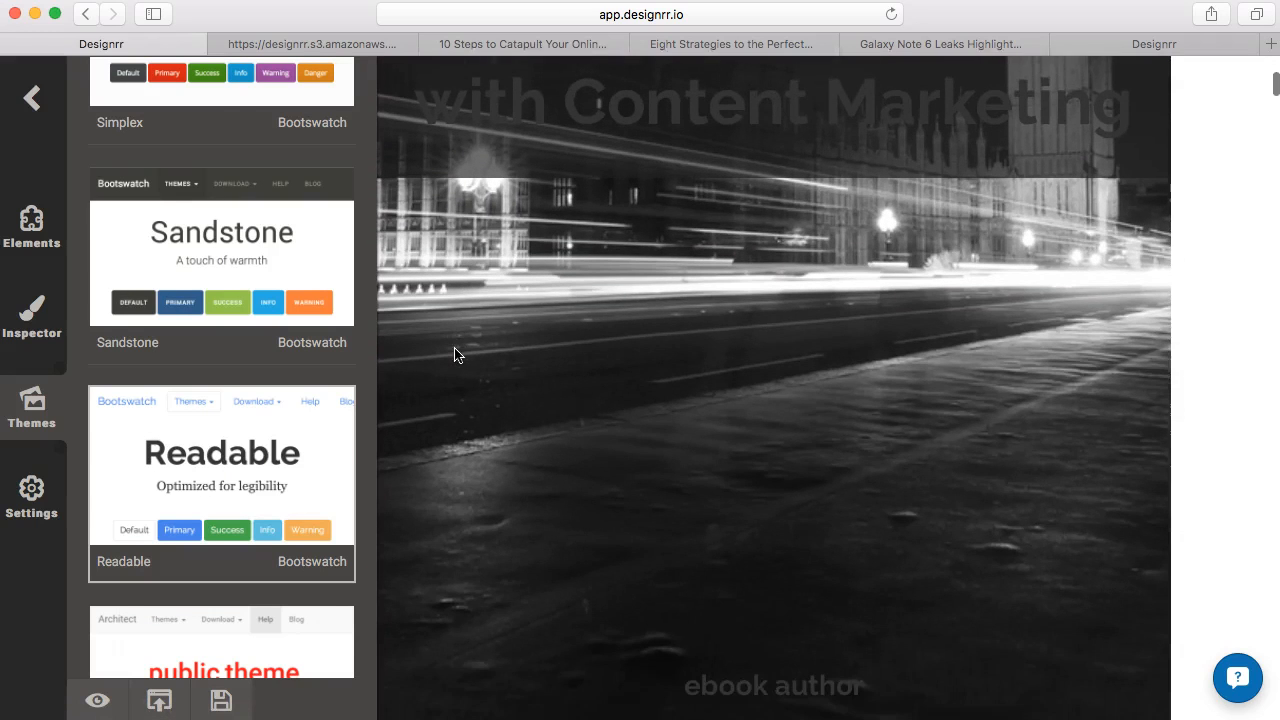
- Select the cover page container and open the media manager for its background image
{"action": "scroll", "coordinate": [455, 355], "scroll_direction": "up", "scroll_amount": 10}
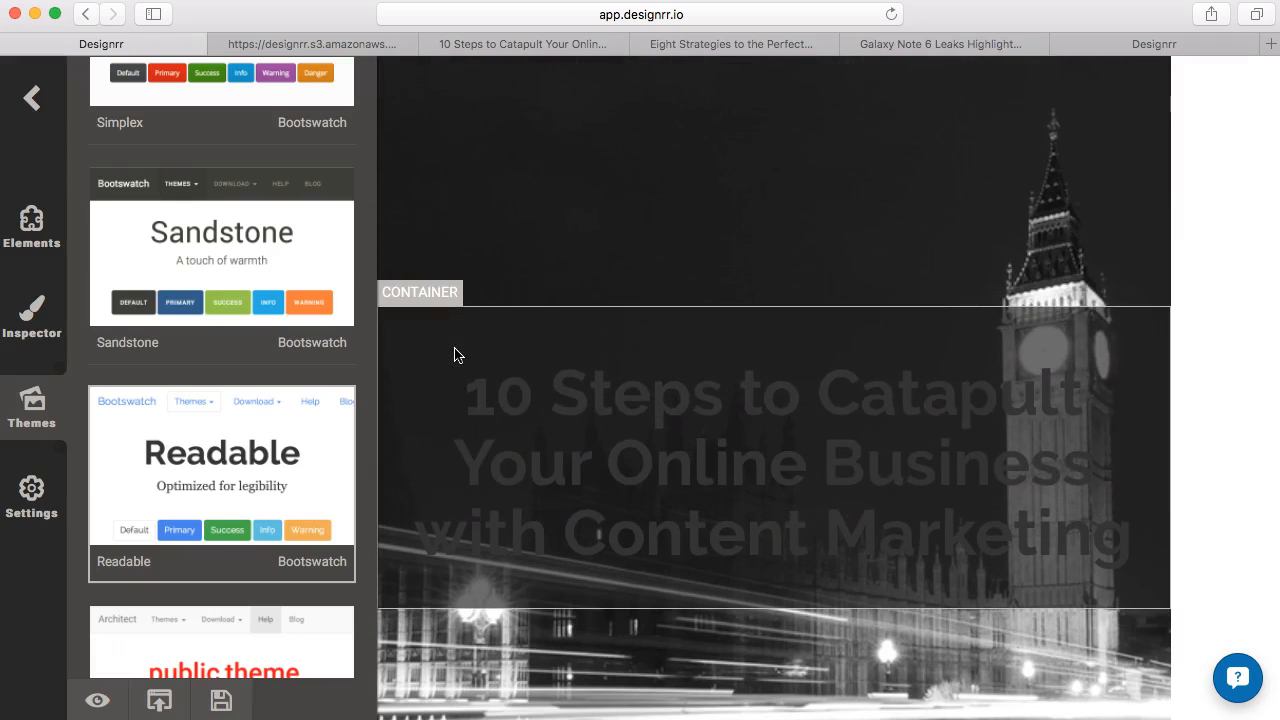
{"action": "left_click", "coordinate": [671, 236]}
{"action": "left_click", "coordinate": [1106, 122]}
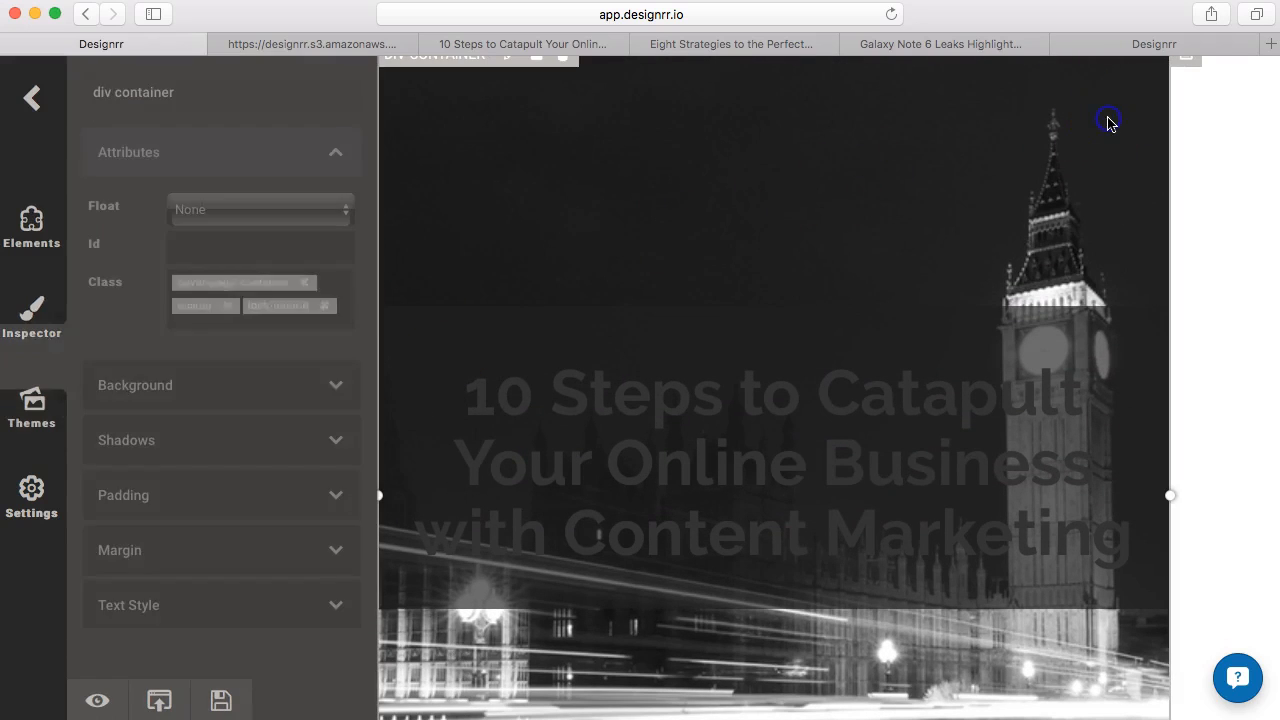
{"action": "left_click", "coordinate": [1145, 117]}
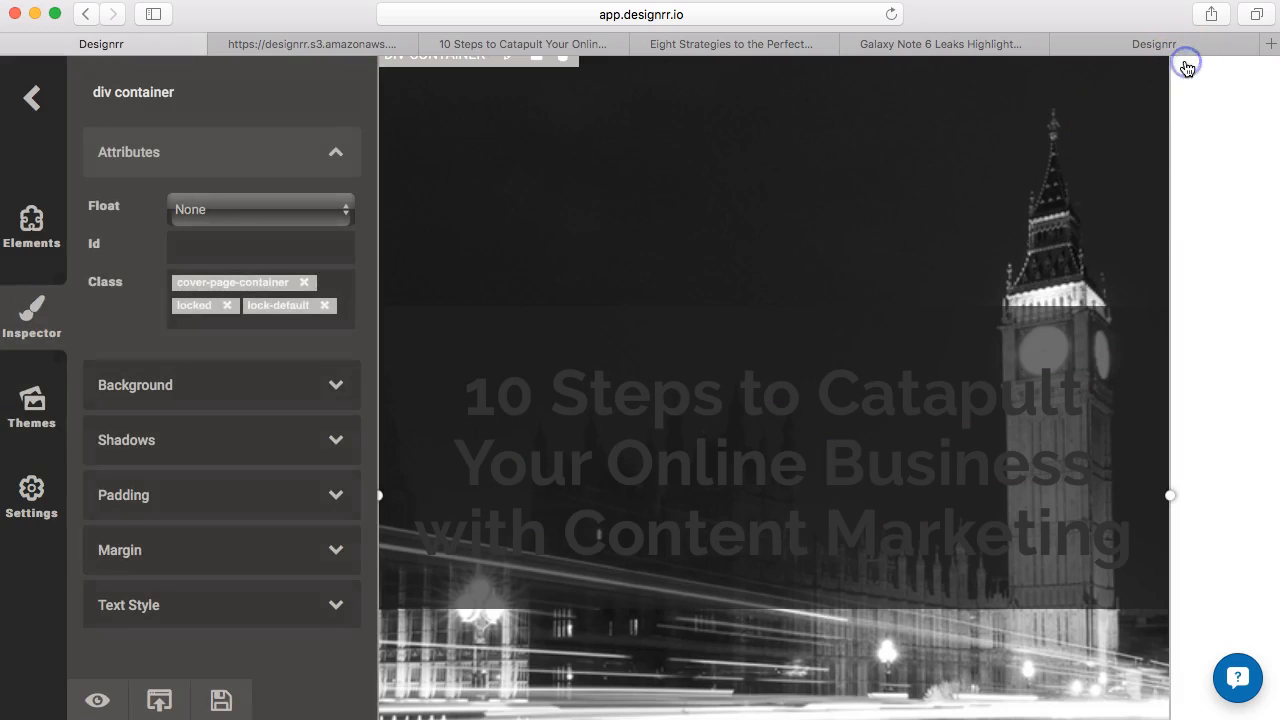
{"action": "left_click", "coordinate": [128, 378]}
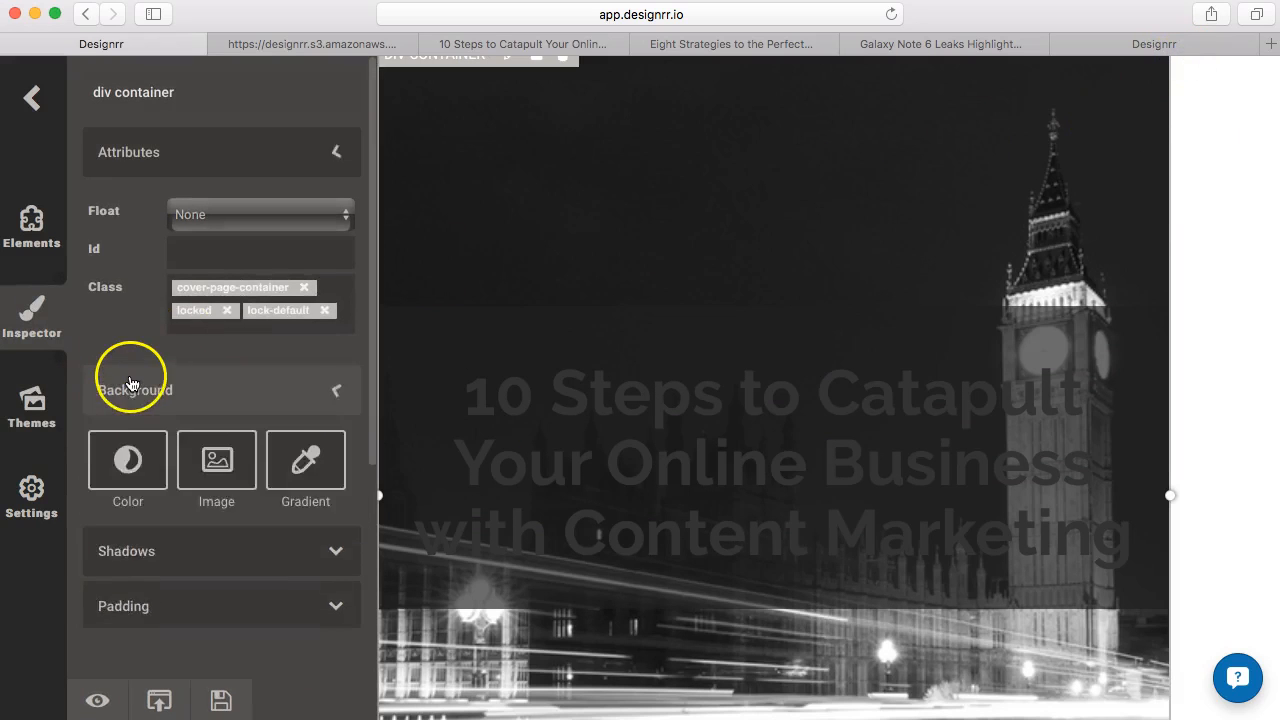
{"action": "scroll", "coordinate": [957, 177], "scroll_direction": "up", "scroll_amount": 1}
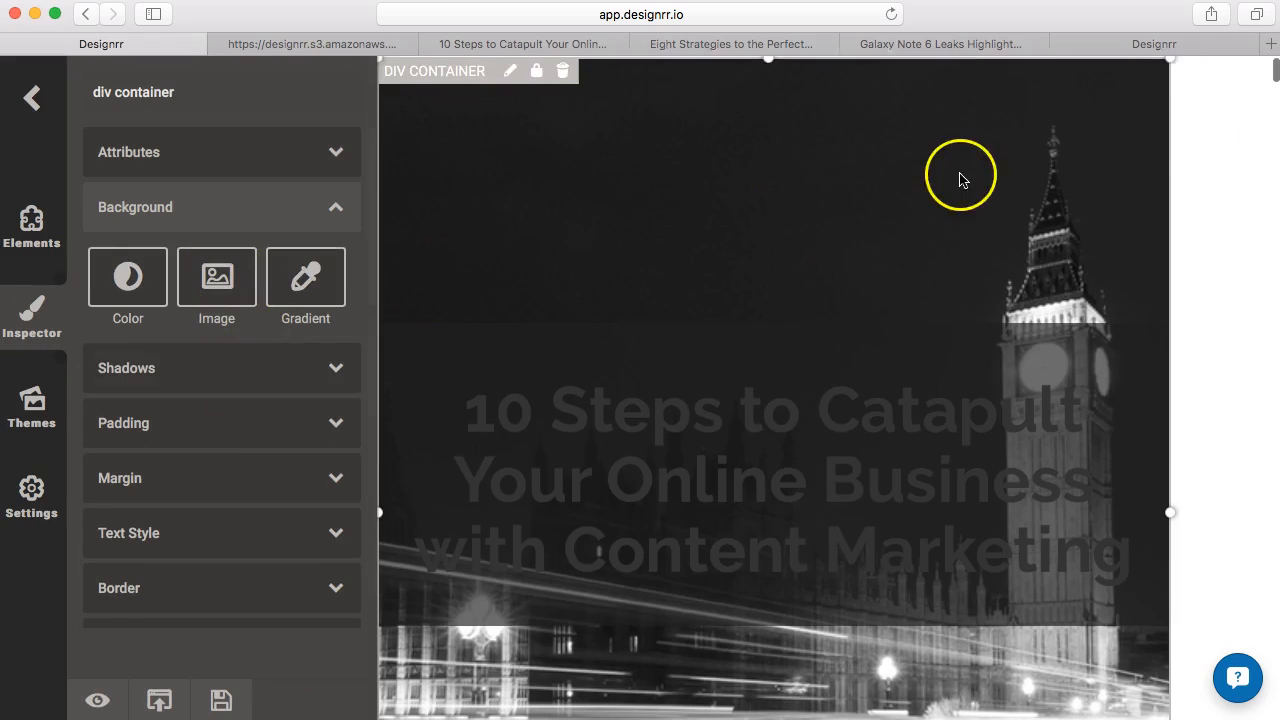
{"action": "left_click", "coordinate": [218, 280]}
{"action": "left_click", "coordinate": [549, 121]}
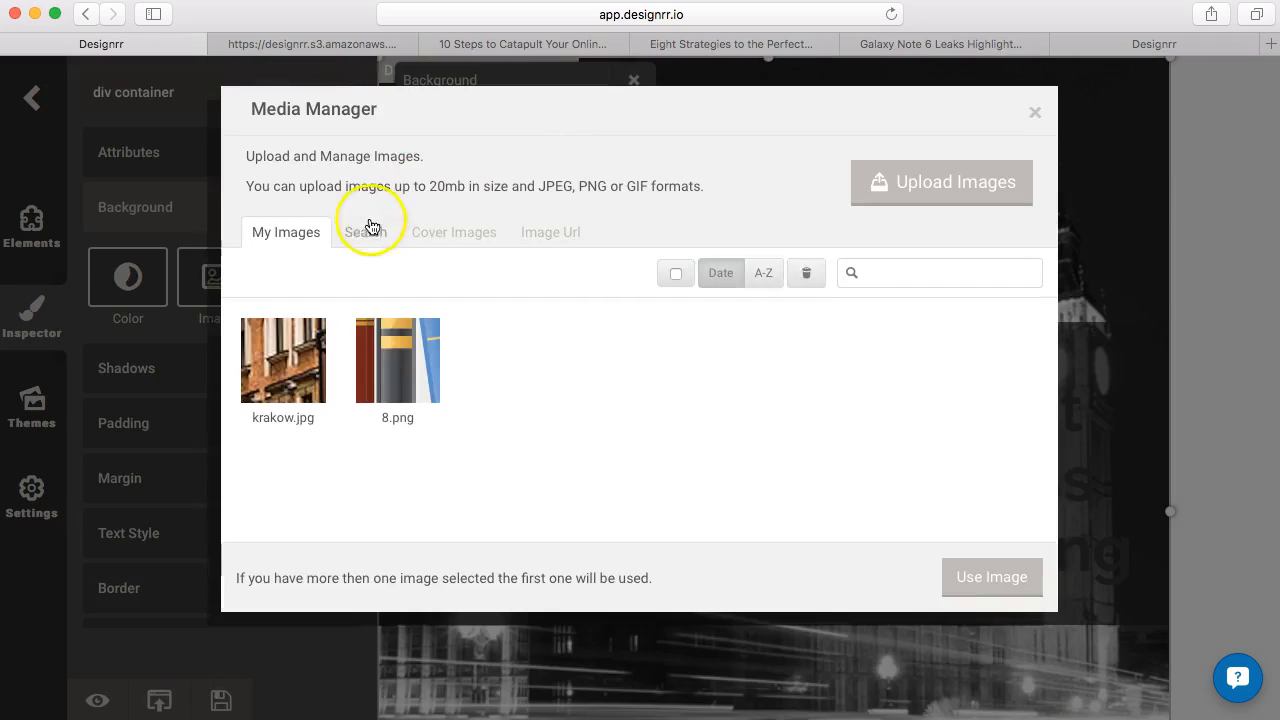
- Search the image library for "cycle" and set the photo of bicycles parked along a tree-lined street as the cover background
{"action": "left_click", "coordinate": [363, 234]}
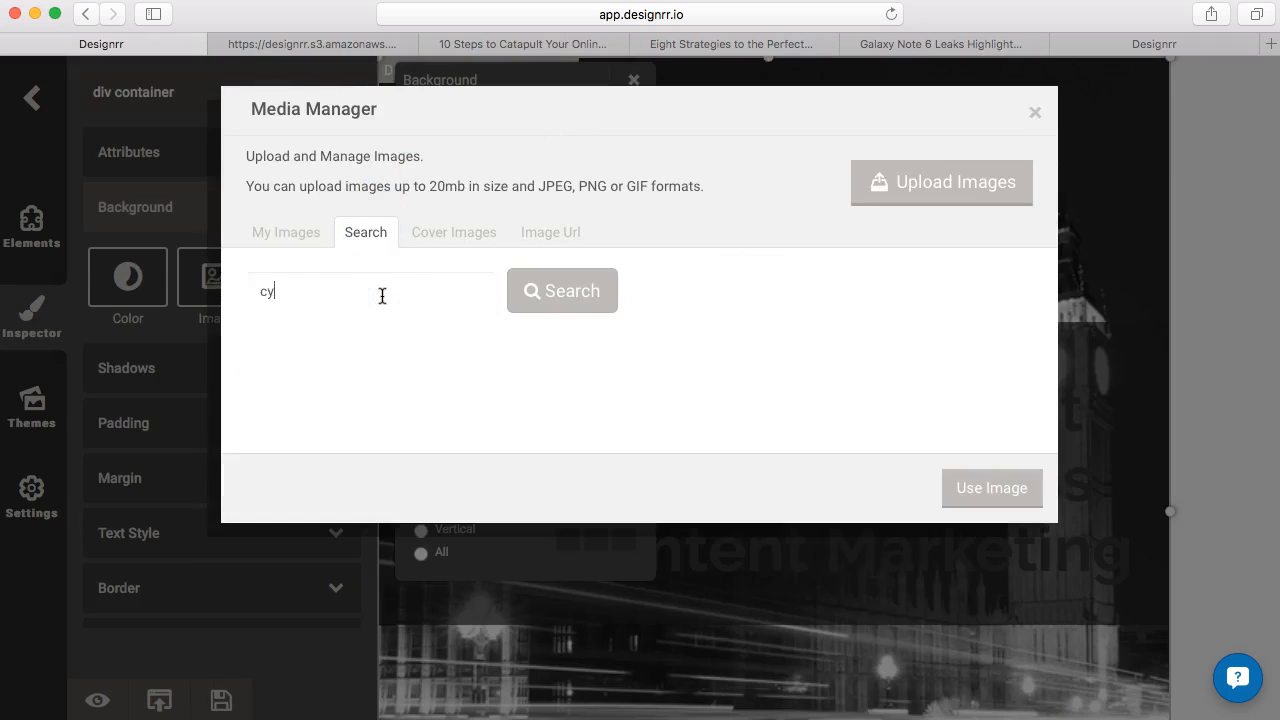
{"action": "left_click", "coordinate": [537, 295]}
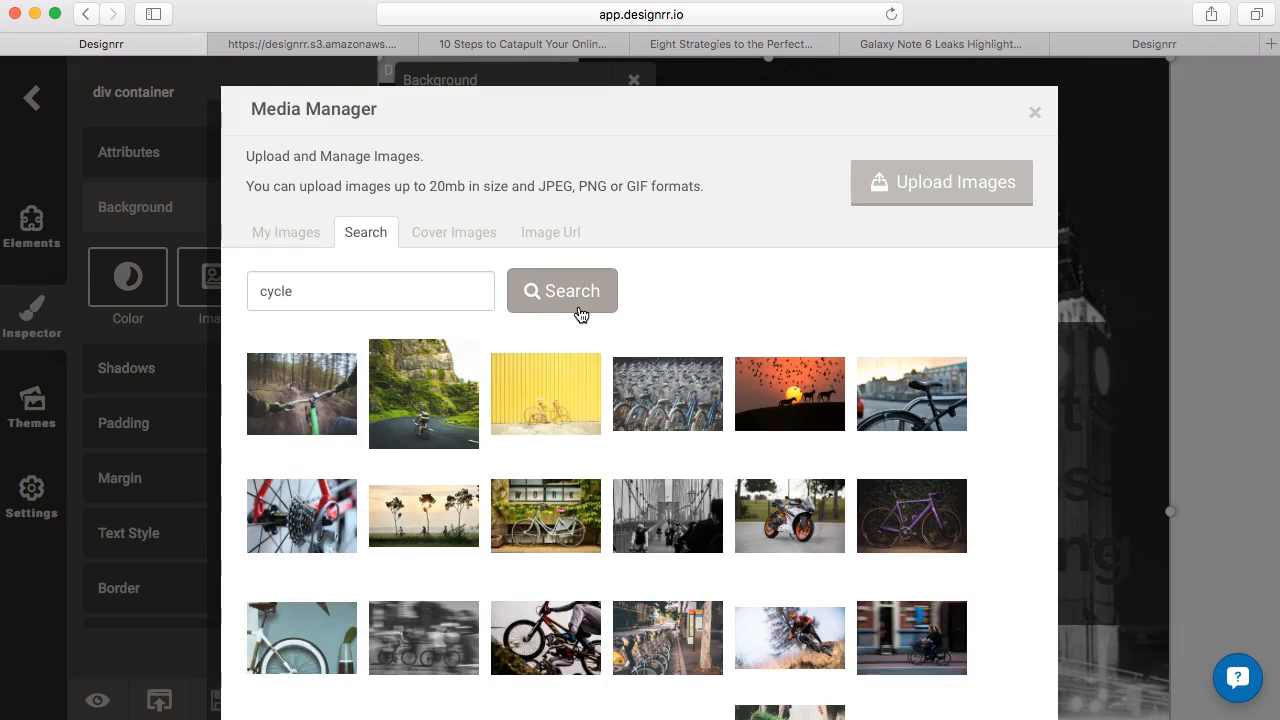
{"action": "scroll", "coordinate": [760, 290], "scroll_direction": "down", "scroll_amount": 1}
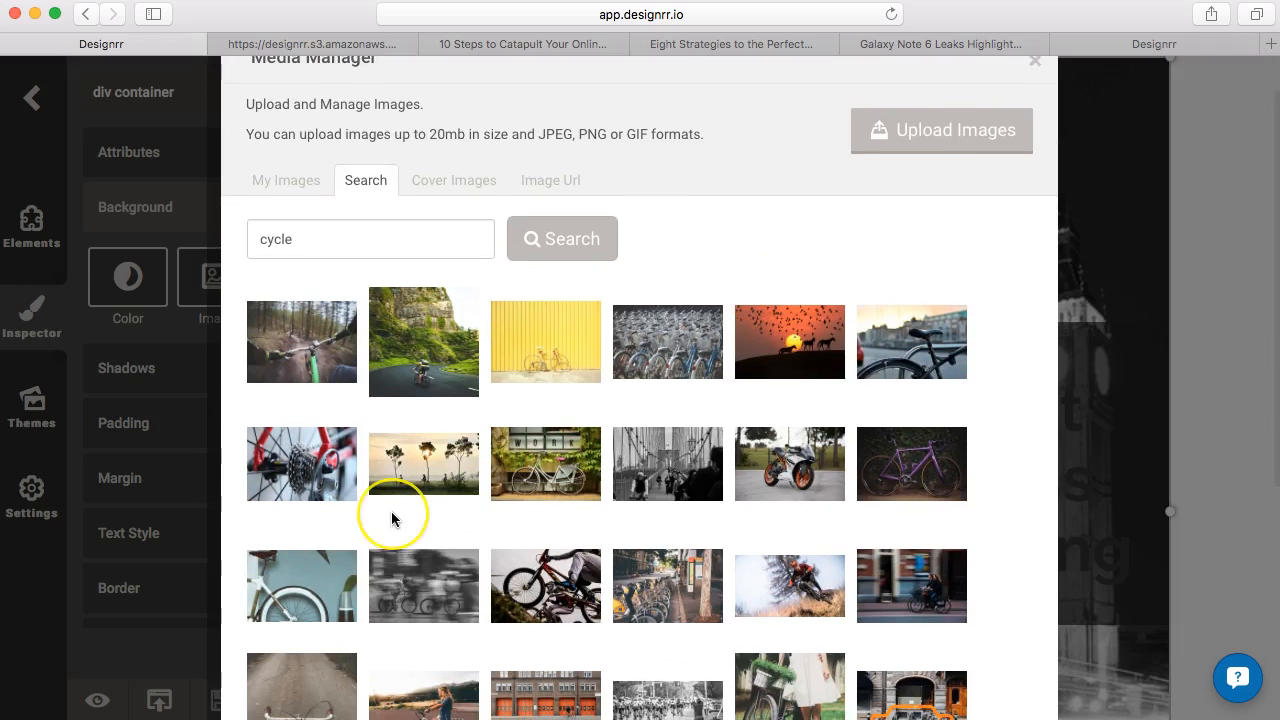
{"action": "scroll", "coordinate": [392, 519], "scroll_direction": "down", "scroll_amount": 3}
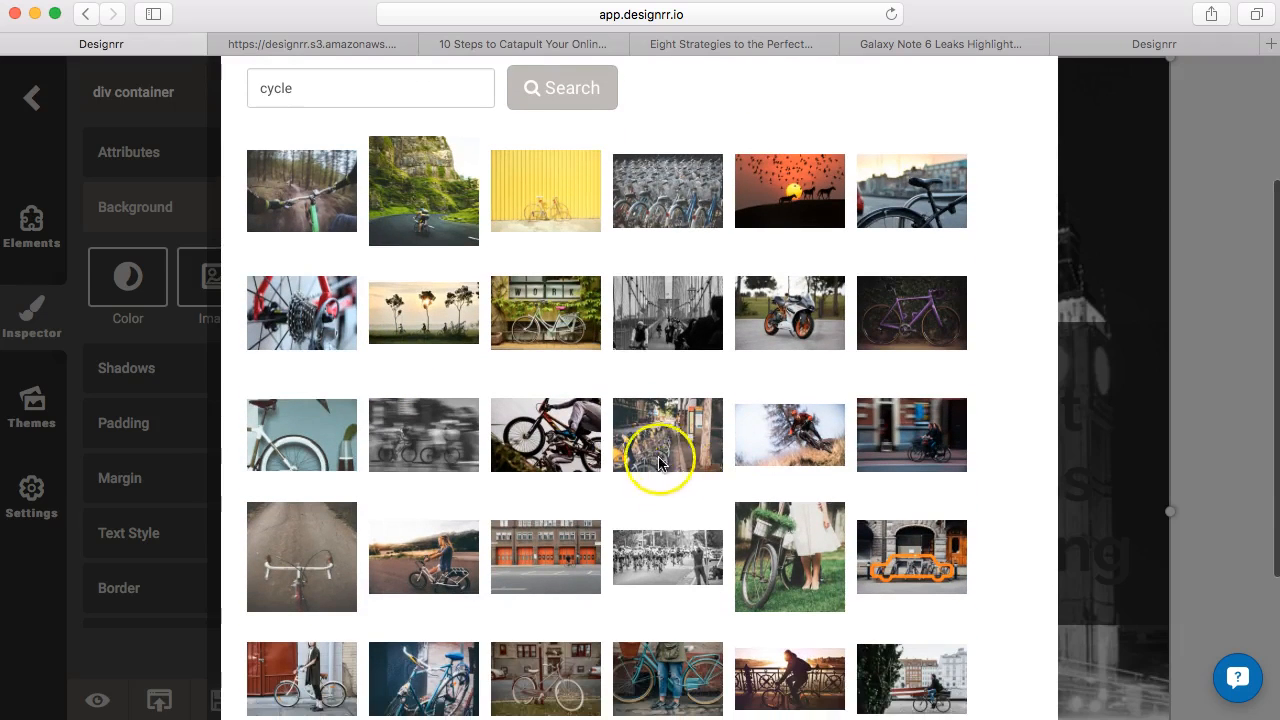
{"action": "left_click", "coordinate": [658, 462]}
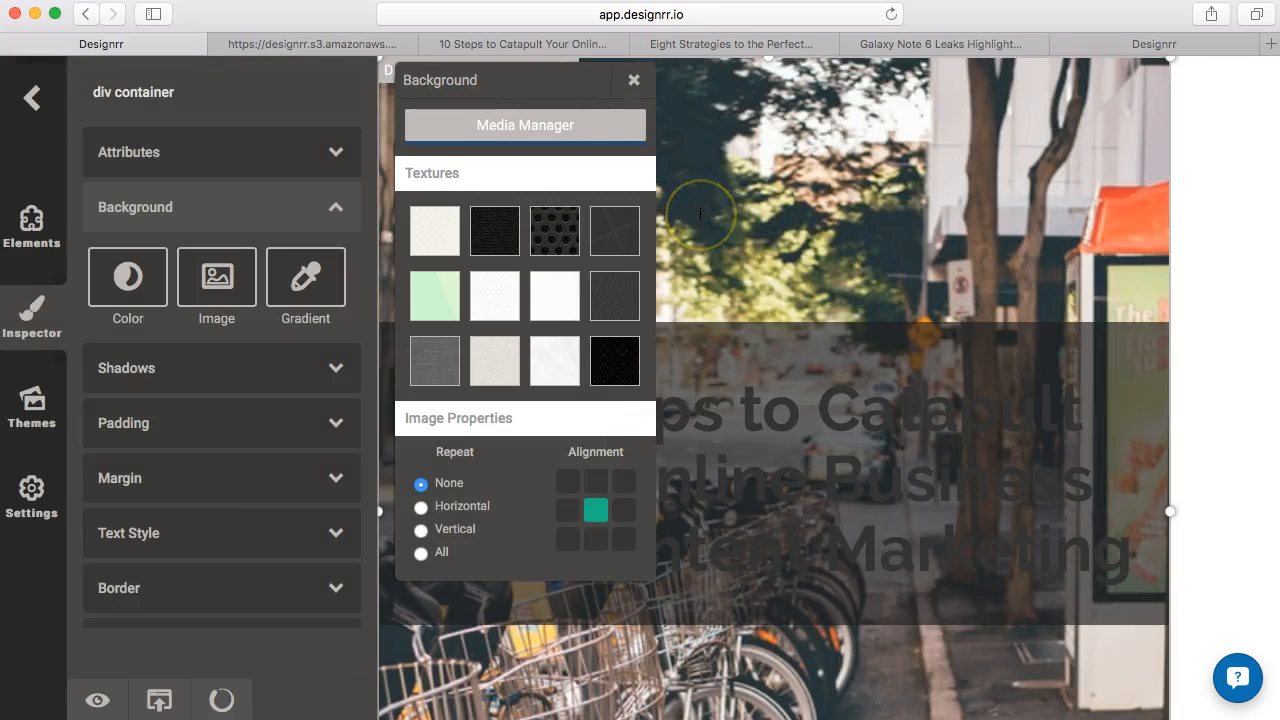
{"action": "left_click", "coordinate": [633, 79]}
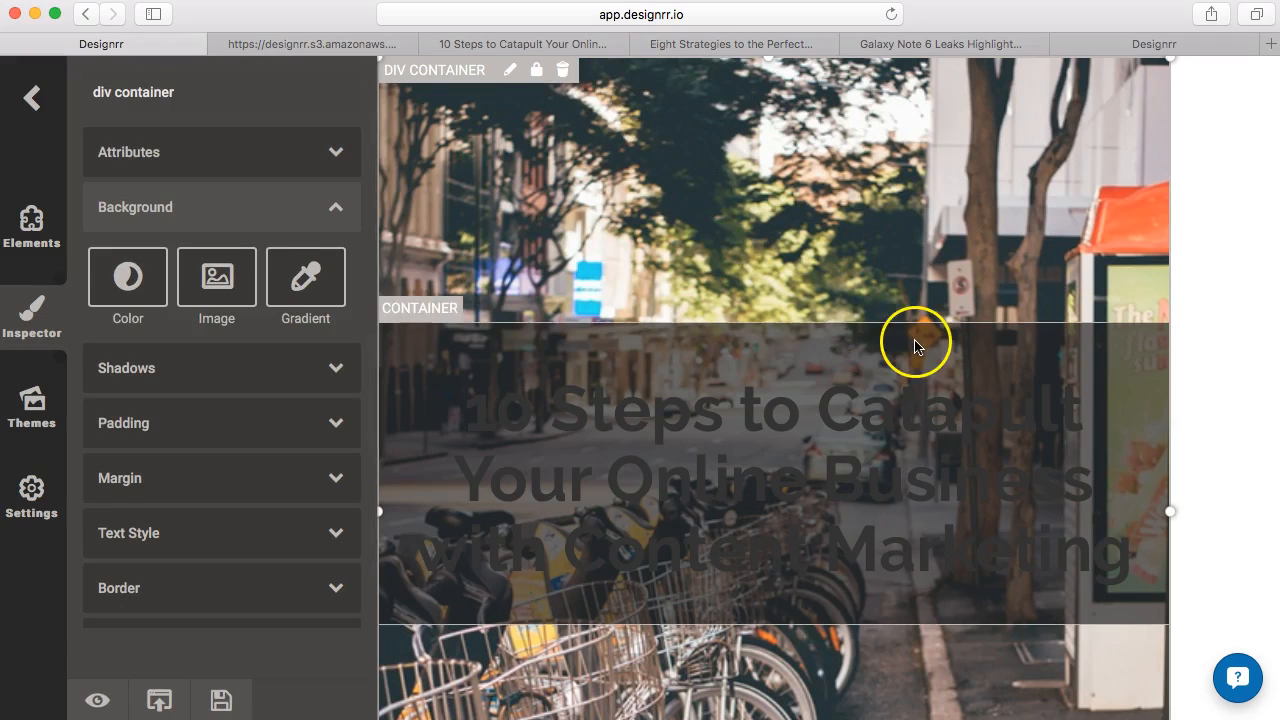
- Set the cover title's text colour to light grey, rgb(236, 236, 236)
{"action": "scroll", "coordinate": [766, 471], "scroll_direction": "down", "scroll_amount": 1}
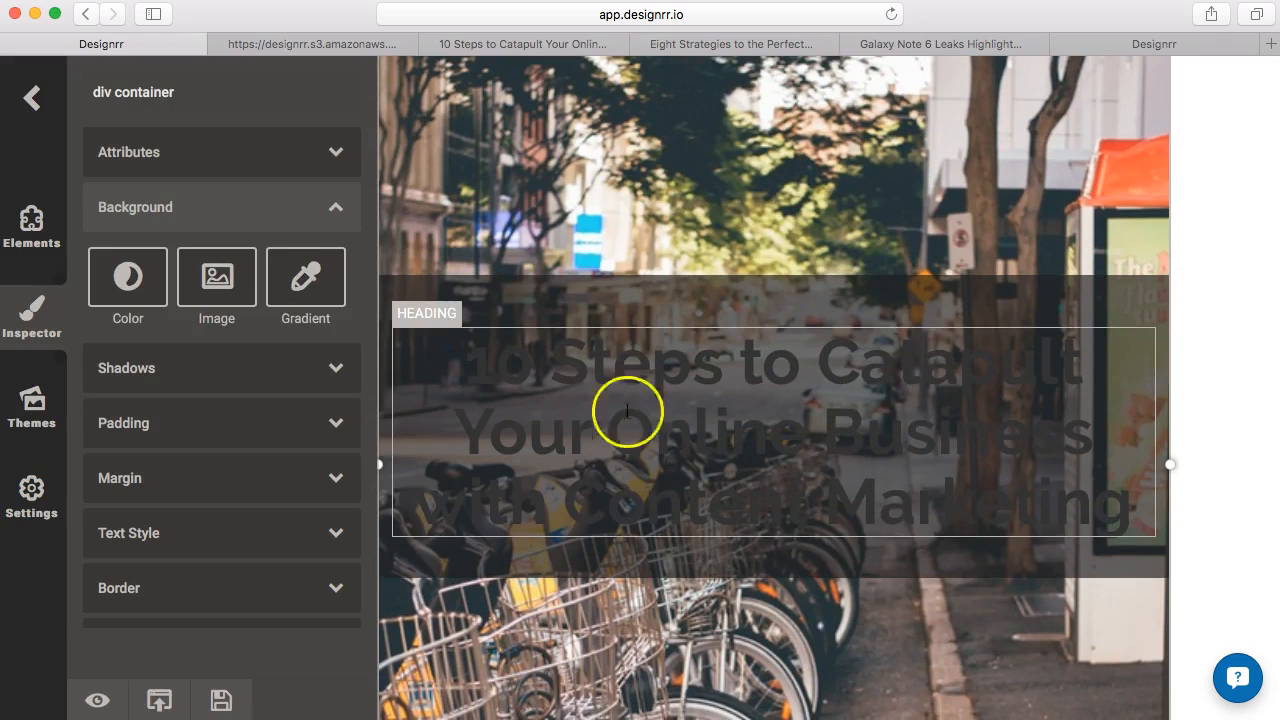
{"action": "left_click", "coordinate": [622, 391]}
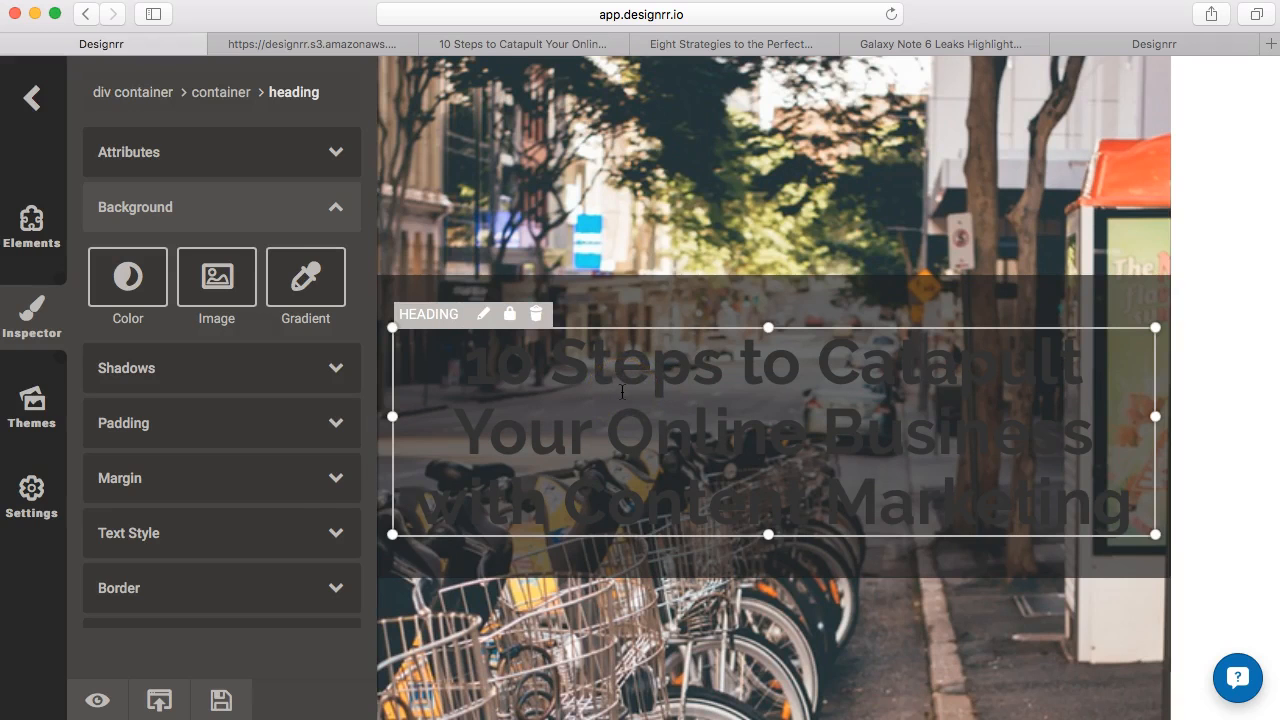
{"action": "left_click", "coordinate": [129, 533]}
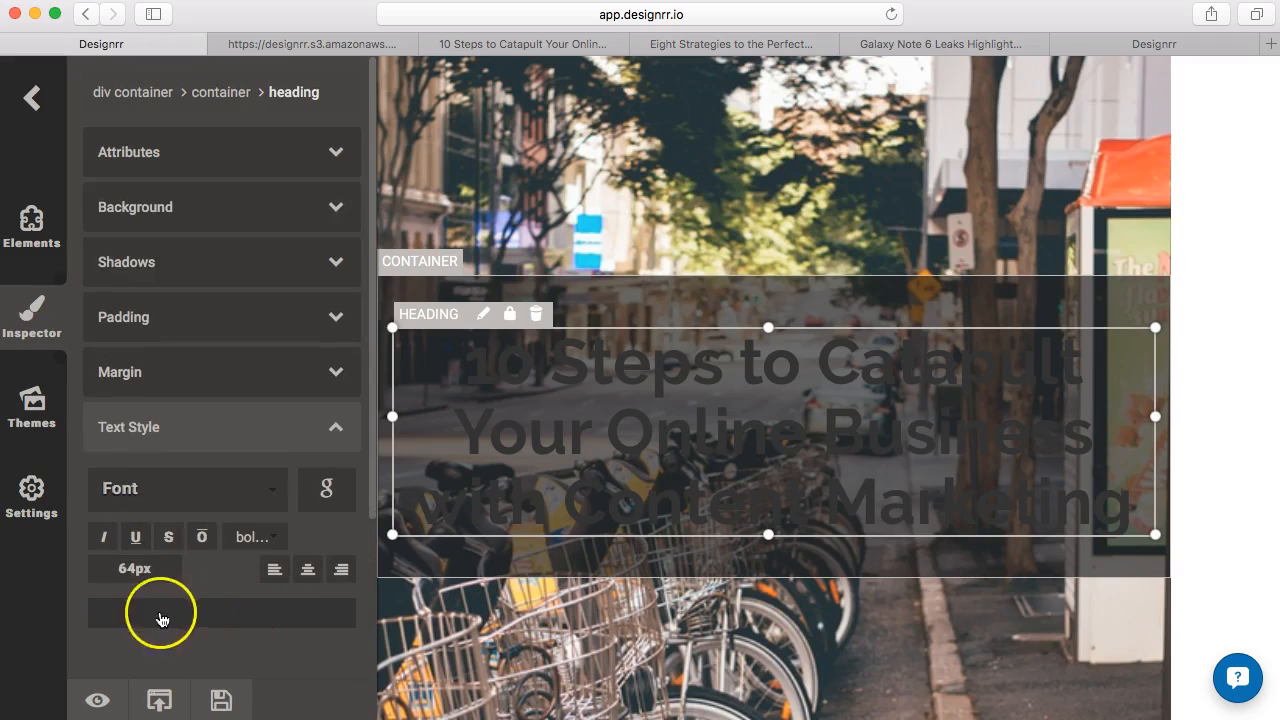
{"action": "left_click", "coordinate": [252, 622]}
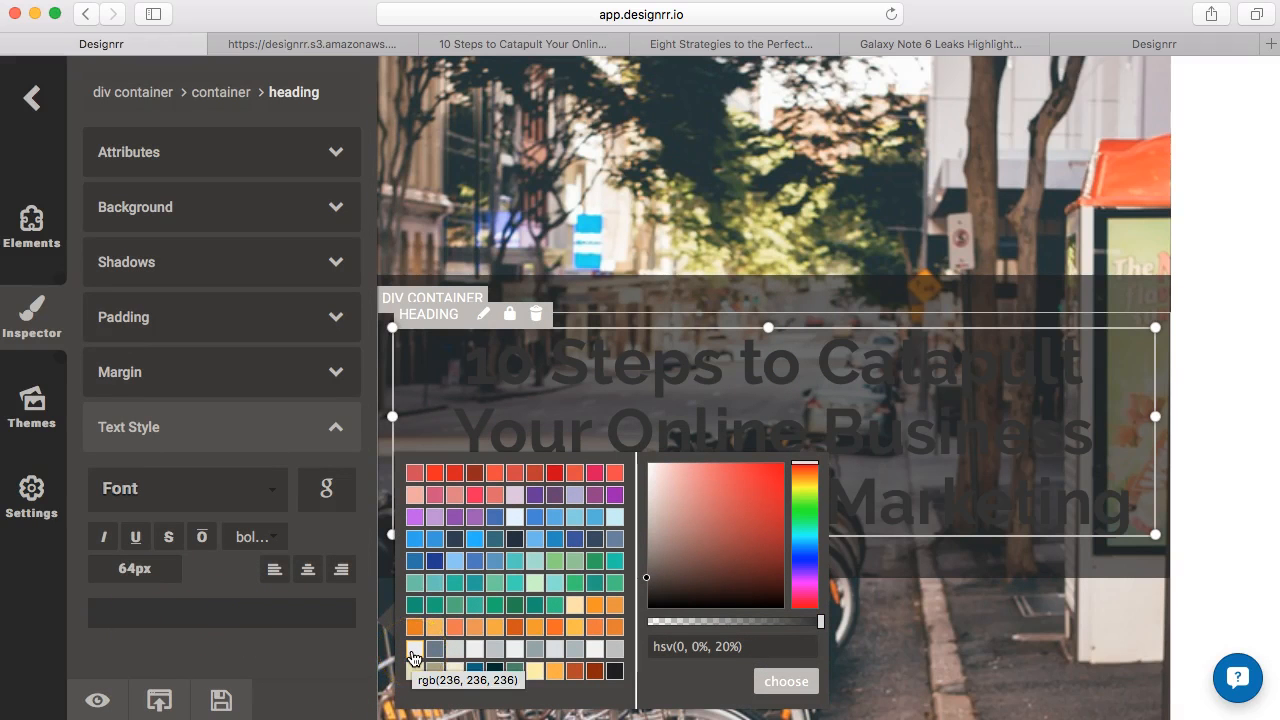
{"action": "left_click", "coordinate": [414, 651]}
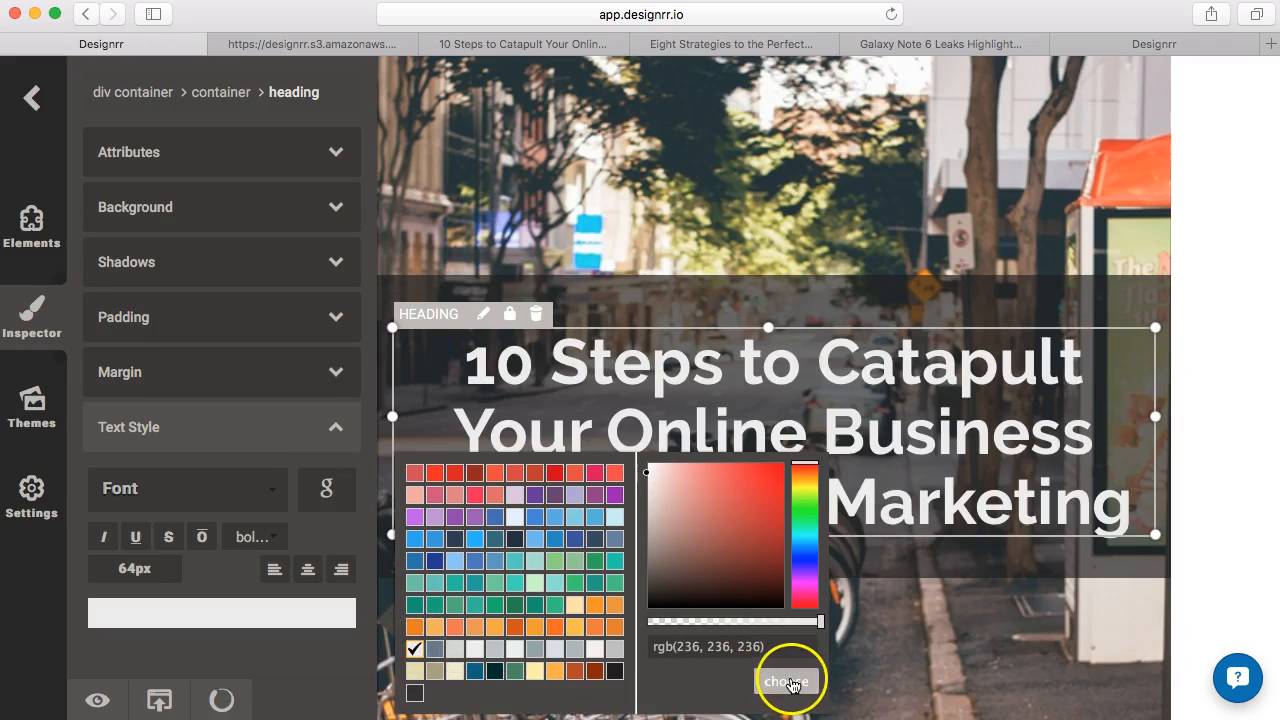
{"action": "left_click", "coordinate": [787, 682]}
{"action": "left_click", "coordinate": [1214, 342]}
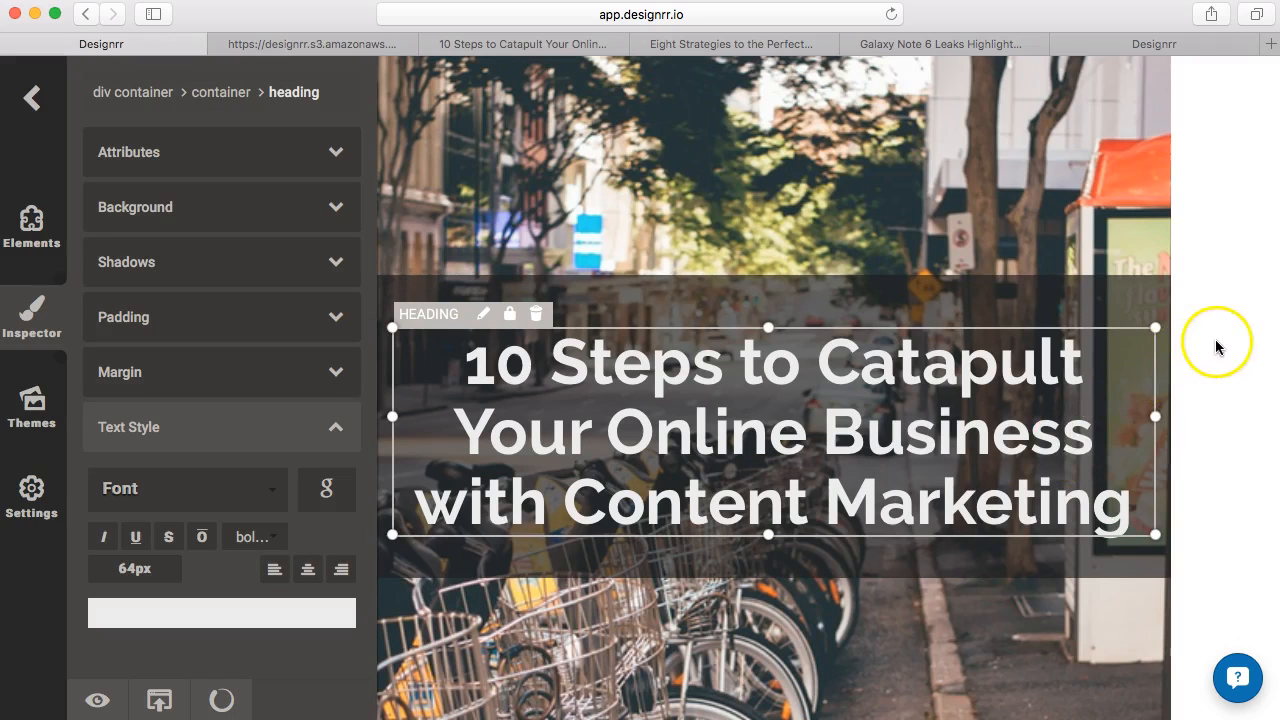
- Change the cover title's typeface to a plain, lighter-looking sans-serif Google font
{"action": "scroll", "coordinate": [1215, 340], "scroll_direction": "down", "scroll_amount": 2}
{"action": "left_click", "coordinate": [740, 478]}
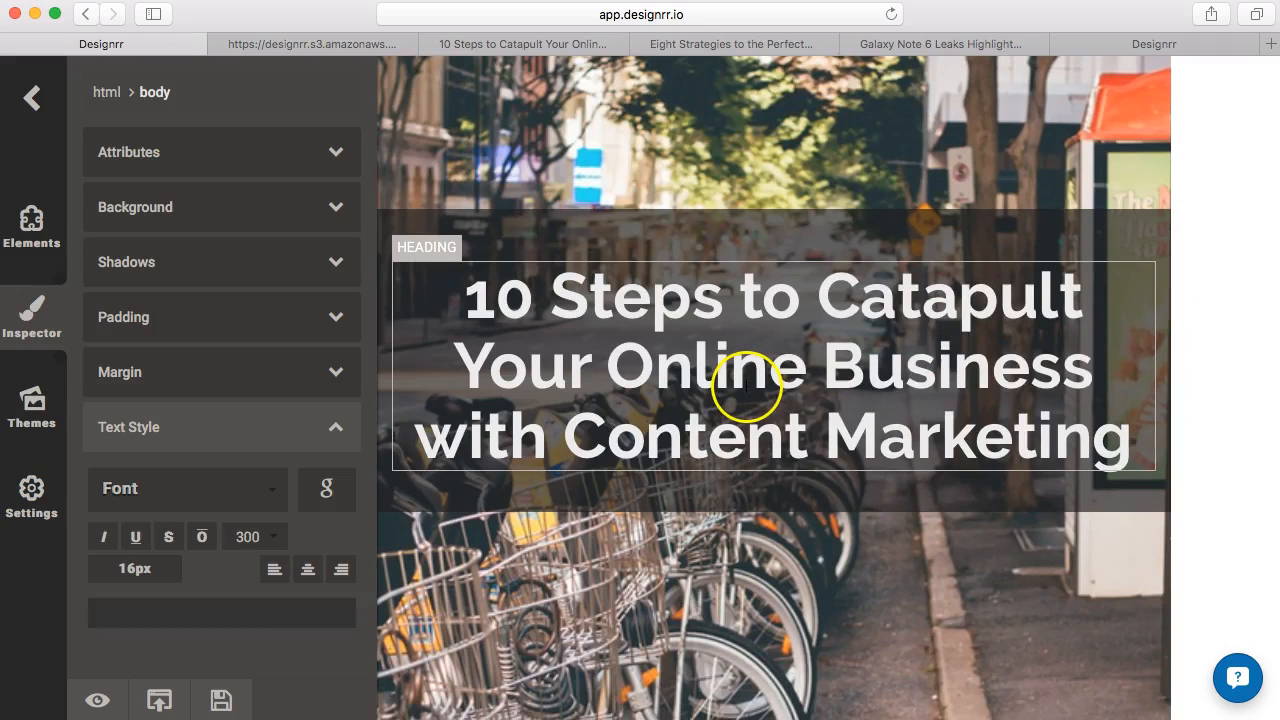
{"action": "left_click", "coordinate": [550, 402]}
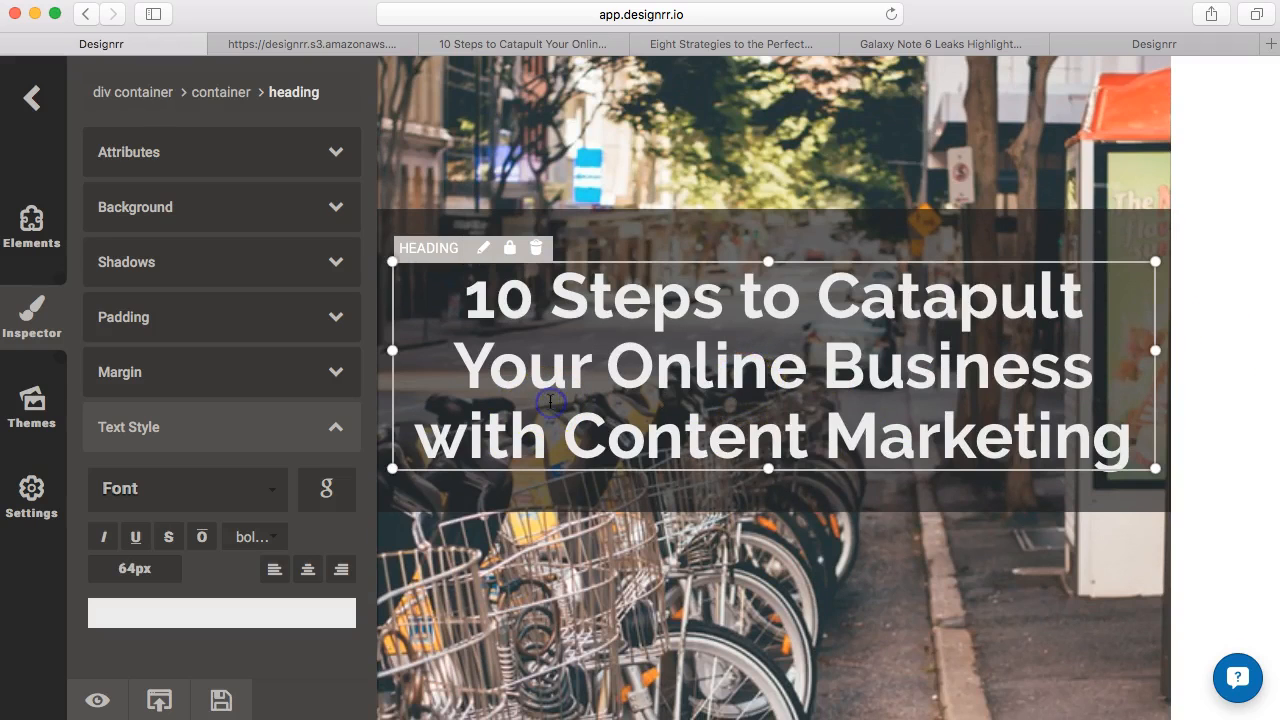
{"action": "left_click", "coordinate": [327, 493]}
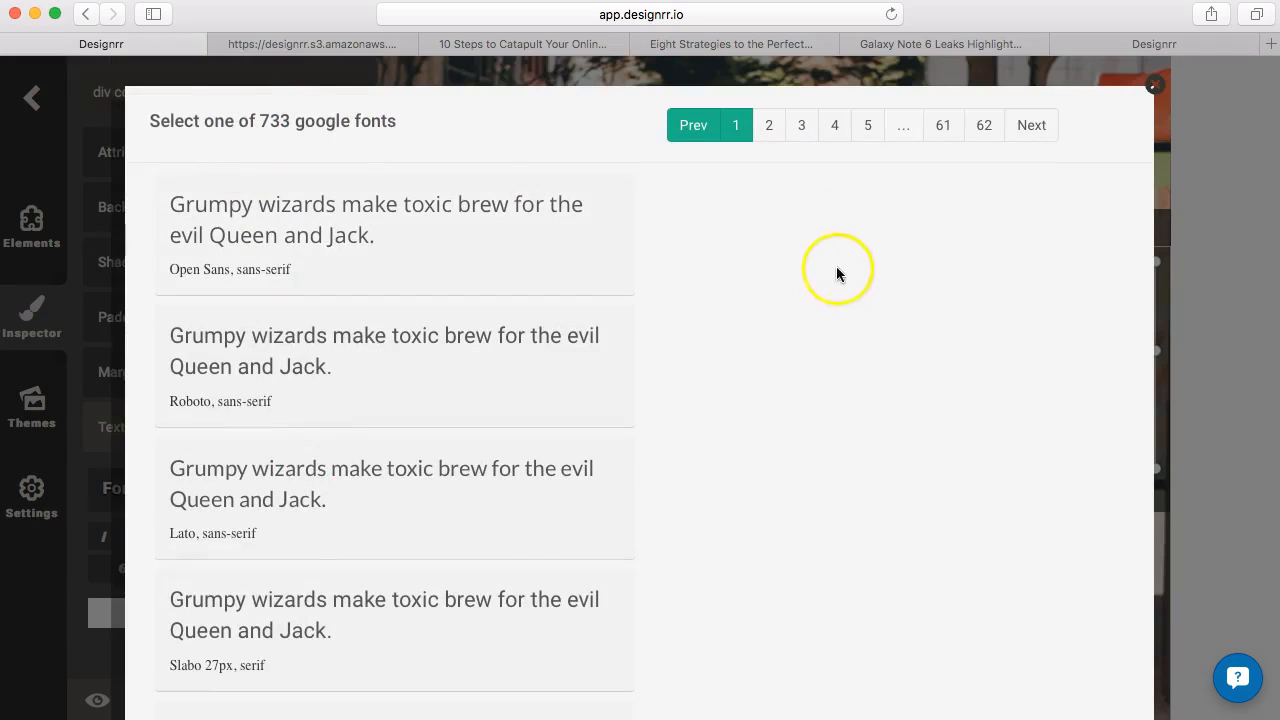
{"action": "scroll", "coordinate": [784, 388], "scroll_direction": "down", "scroll_amount": 2}
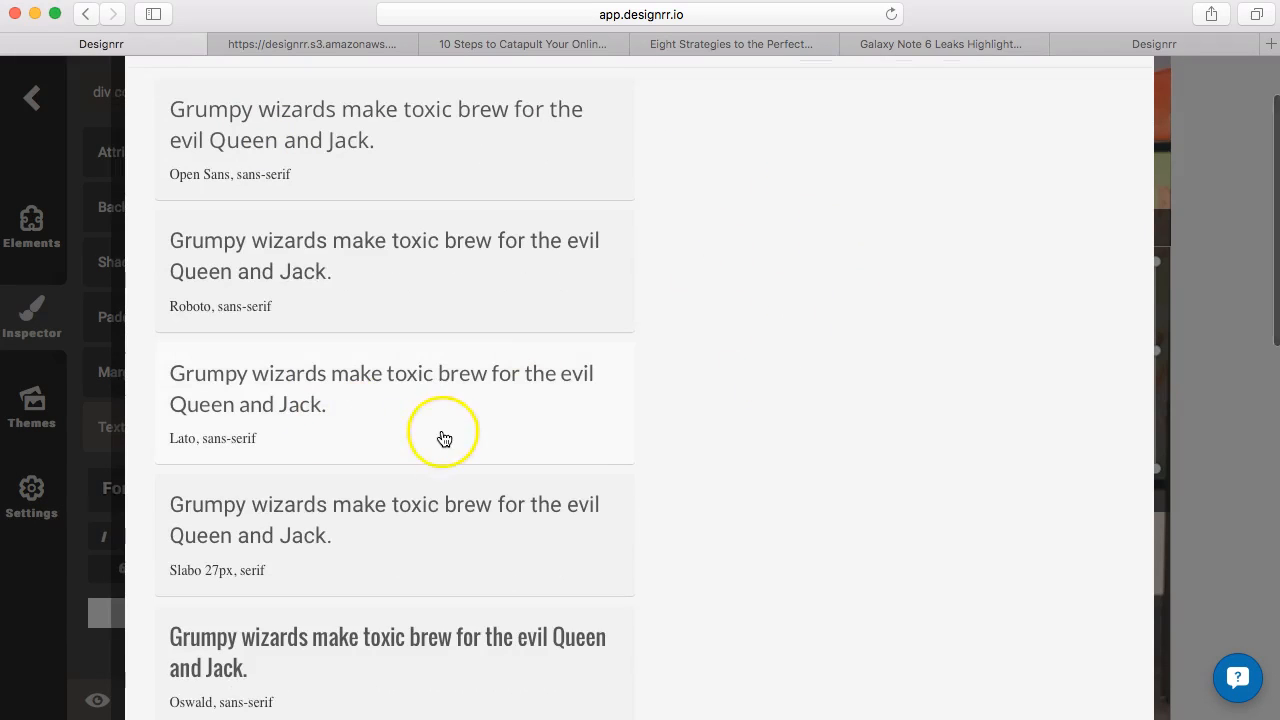
{"action": "scroll", "coordinate": [444, 440], "scroll_direction": "down", "scroll_amount": 10}
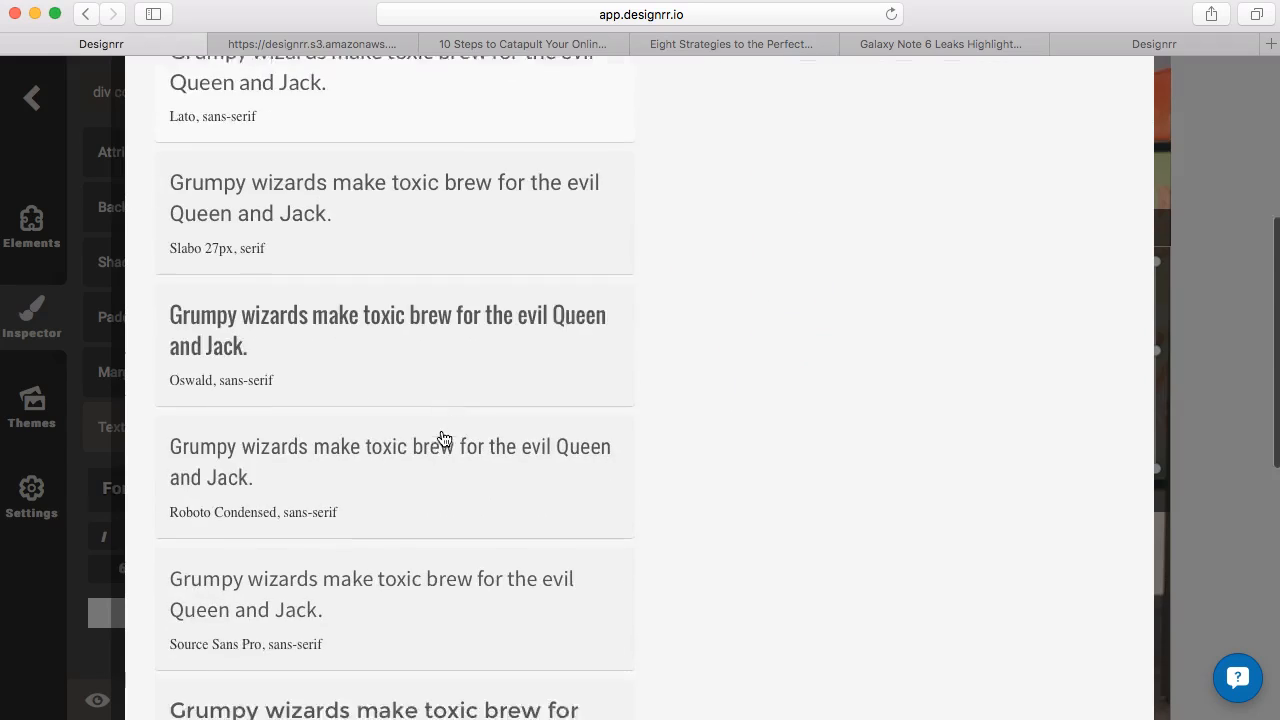
{"action": "left_click", "coordinate": [220, 446]}
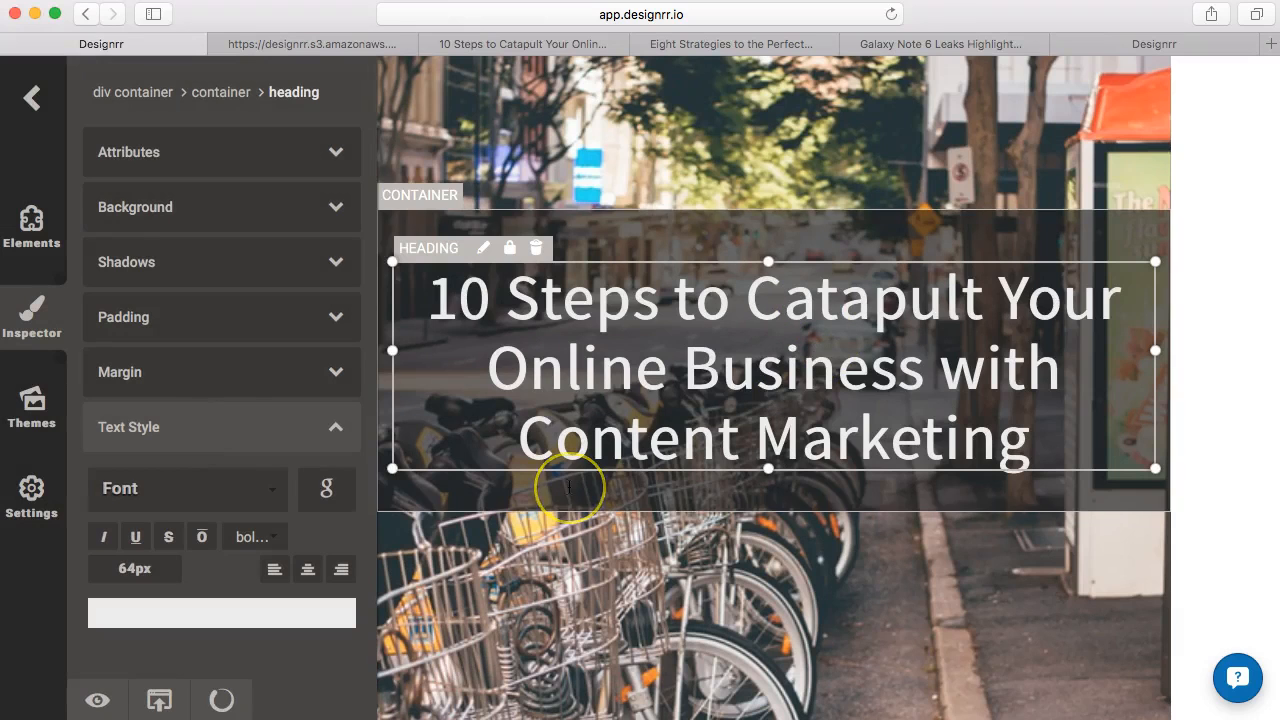
{"action": "left_click", "coordinate": [1214, 320]}
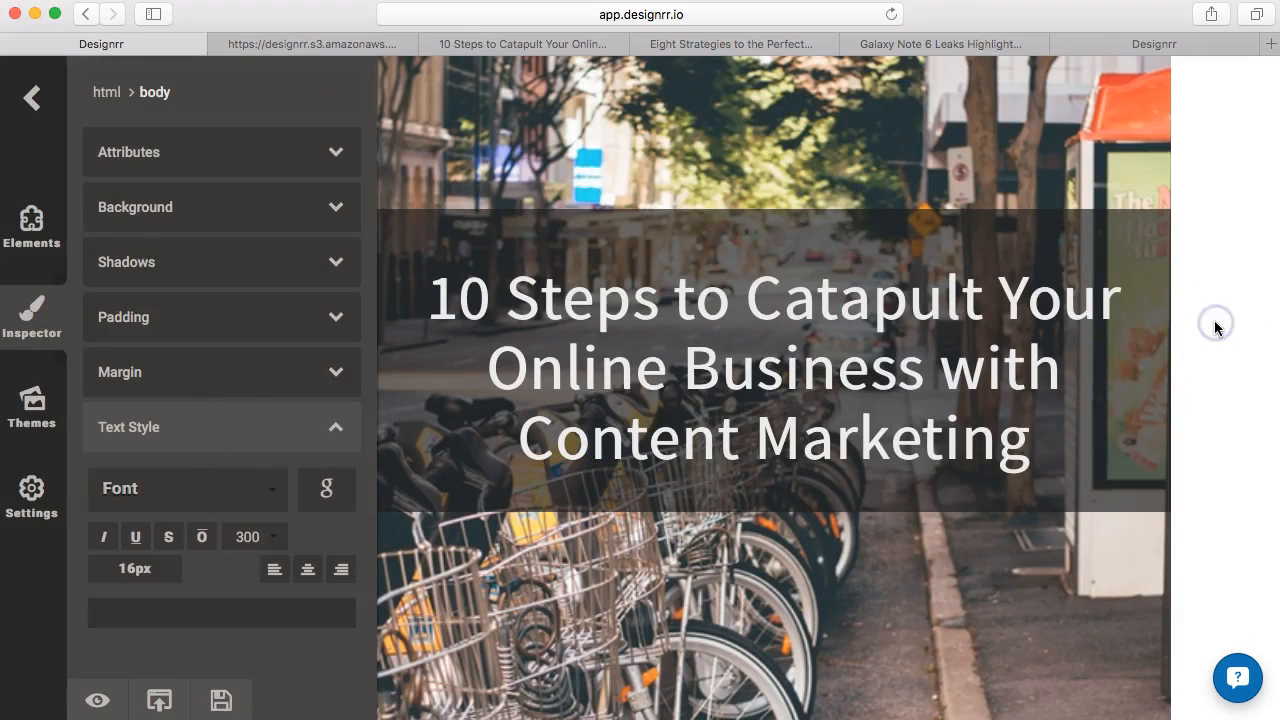
- Narrow the dark container behind the cover title slightly so the photo shows on both sides of it
{"action": "scroll", "coordinate": [1214, 325], "scroll_direction": "down", "scroll_amount": 1}
{"action": "scroll", "coordinate": [980, 455], "scroll_direction": "down", "scroll_amount": 5}
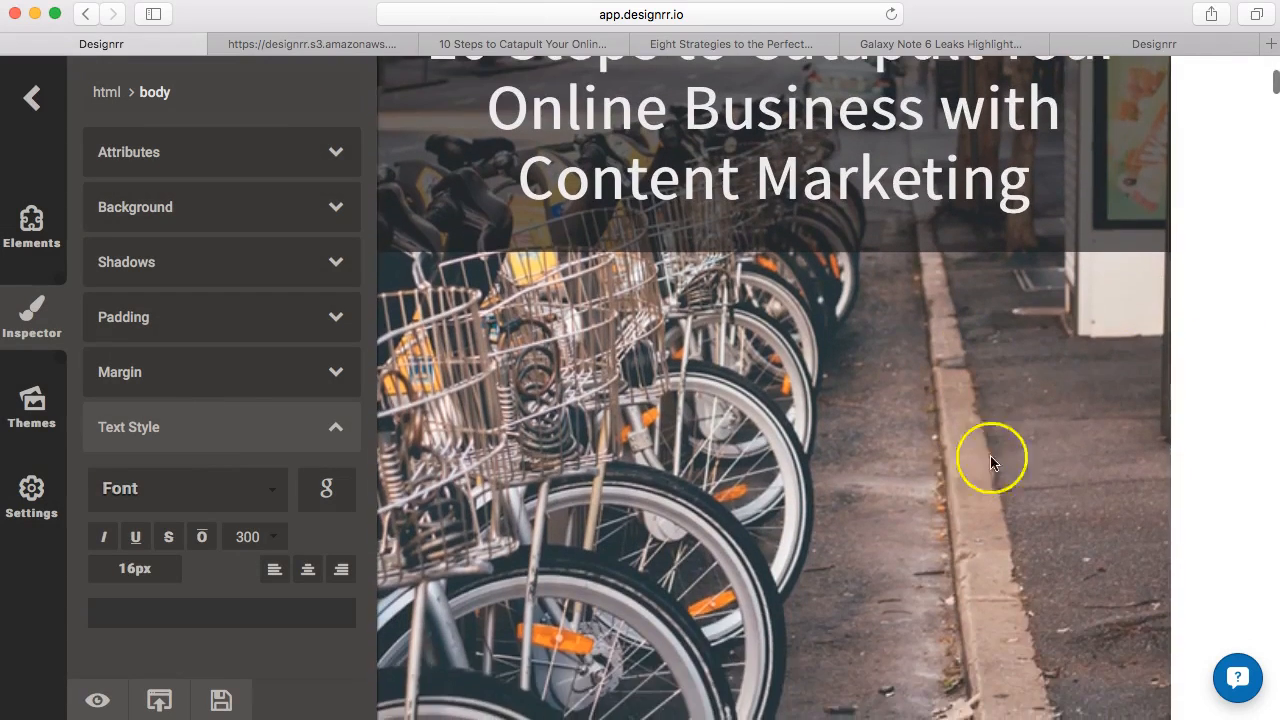
{"action": "scroll", "coordinate": [976, 422], "scroll_direction": "up", "scroll_amount": 4}
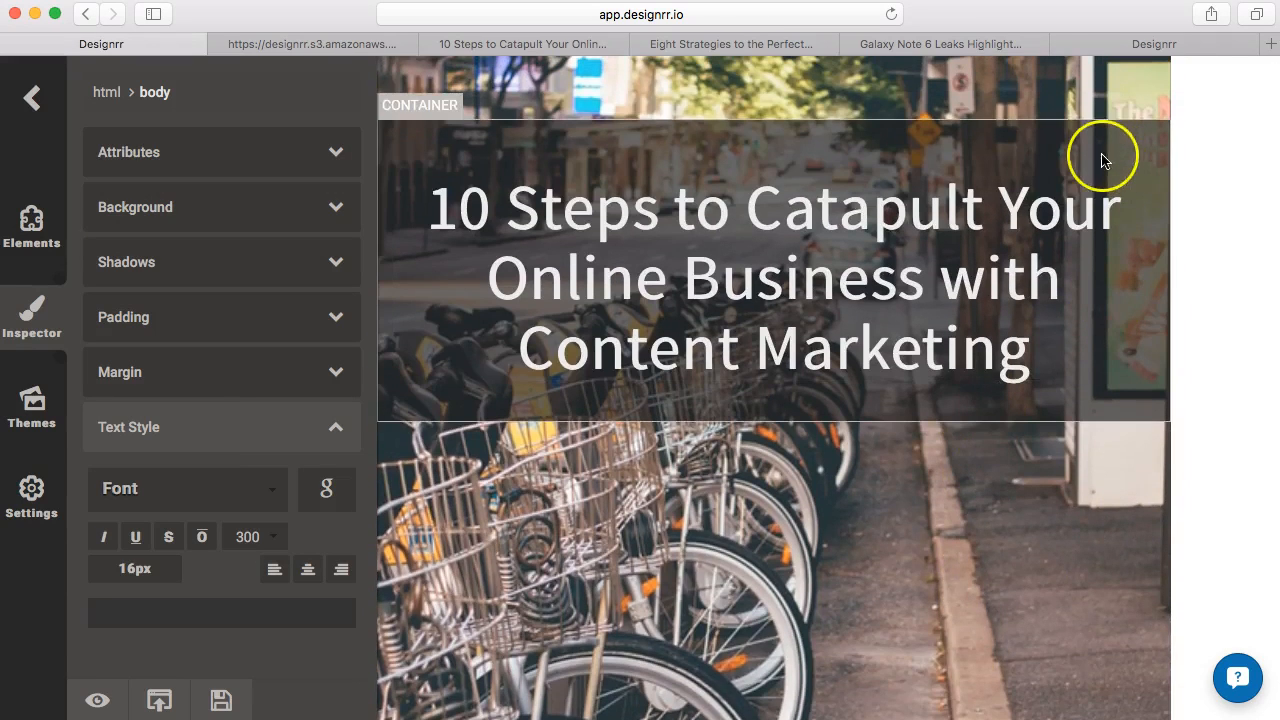
{"action": "scroll", "coordinate": [1100, 160], "scroll_direction": "up", "scroll_amount": 1}
{"action": "left_click", "coordinate": [867, 226]}
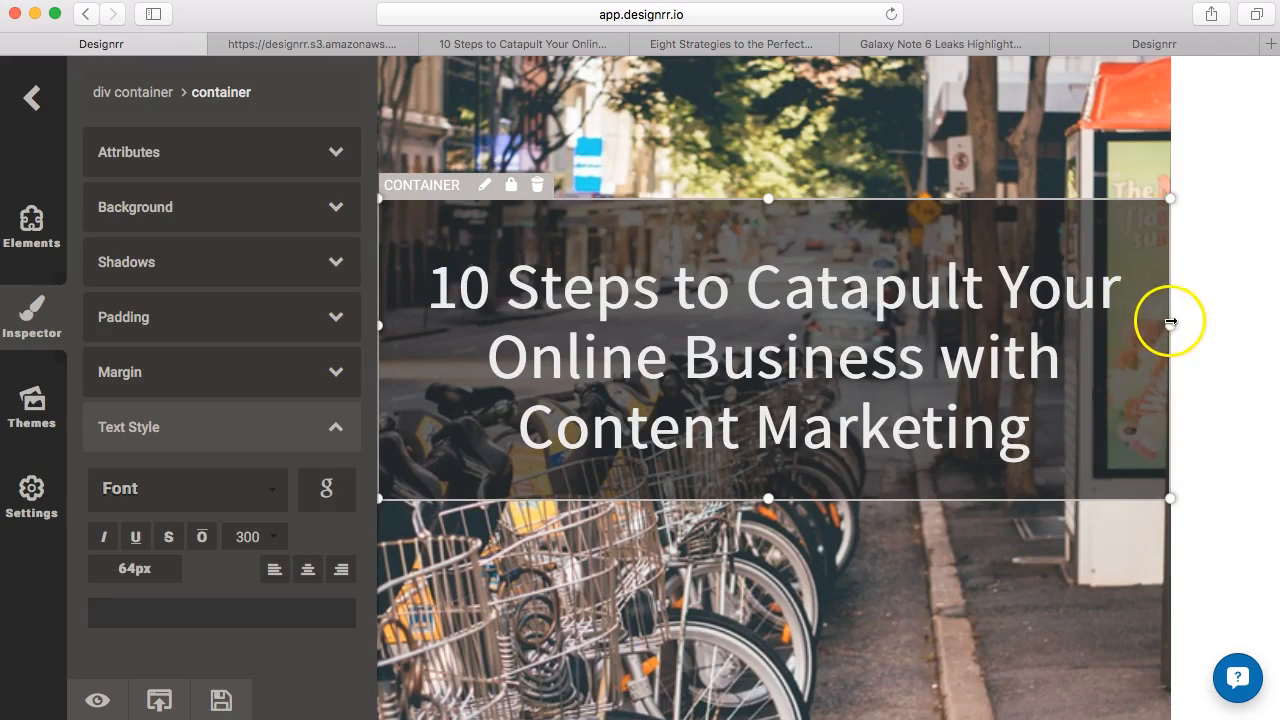
{"action": "left_click_drag", "start_coordinate": [1171, 322], "coordinate": [1110, 324]}
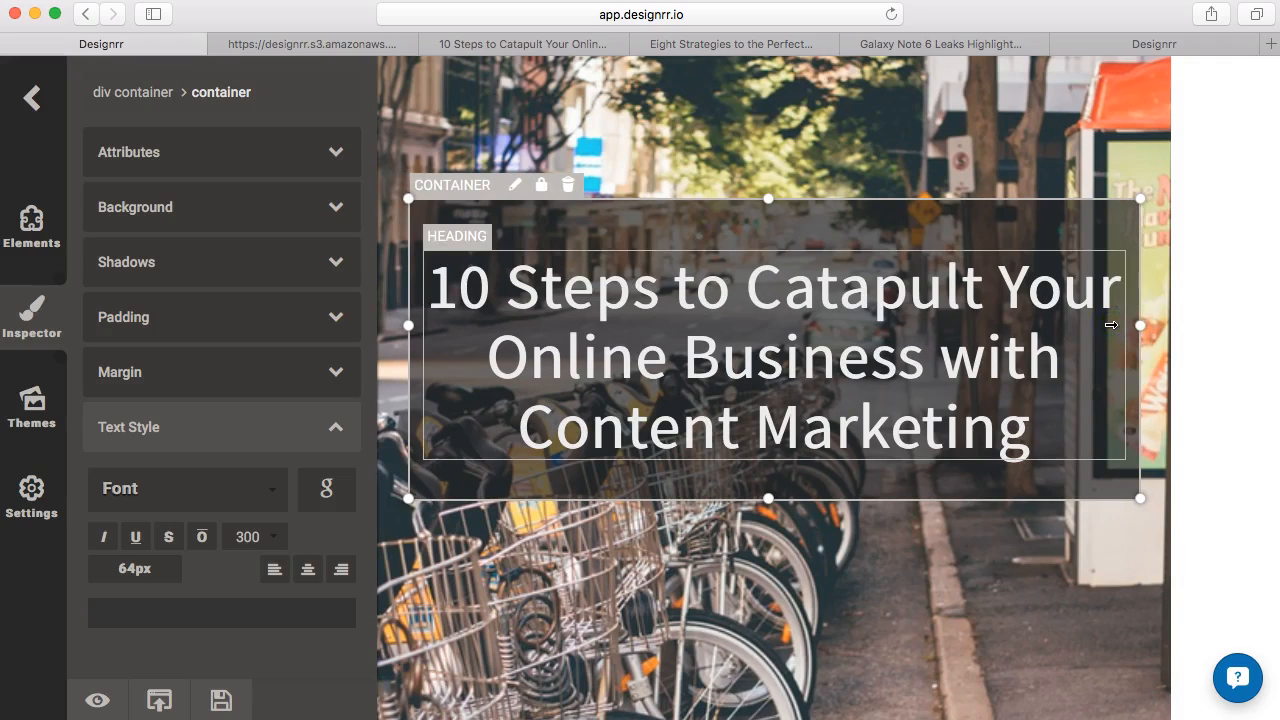
{"action": "scroll", "coordinate": [802, 122], "scroll_direction": "up", "scroll_amount": 2}
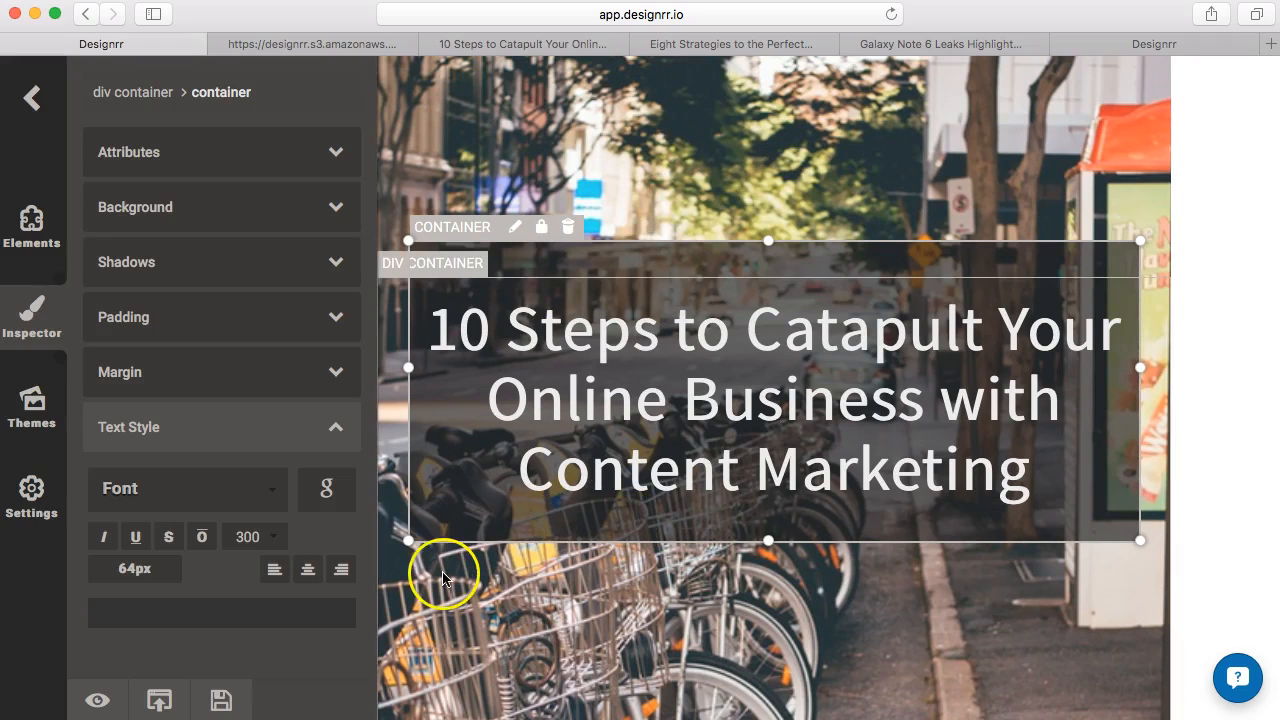
{"action": "scroll", "coordinate": [438, 497], "scroll_direction": "down", "scroll_amount": 1}
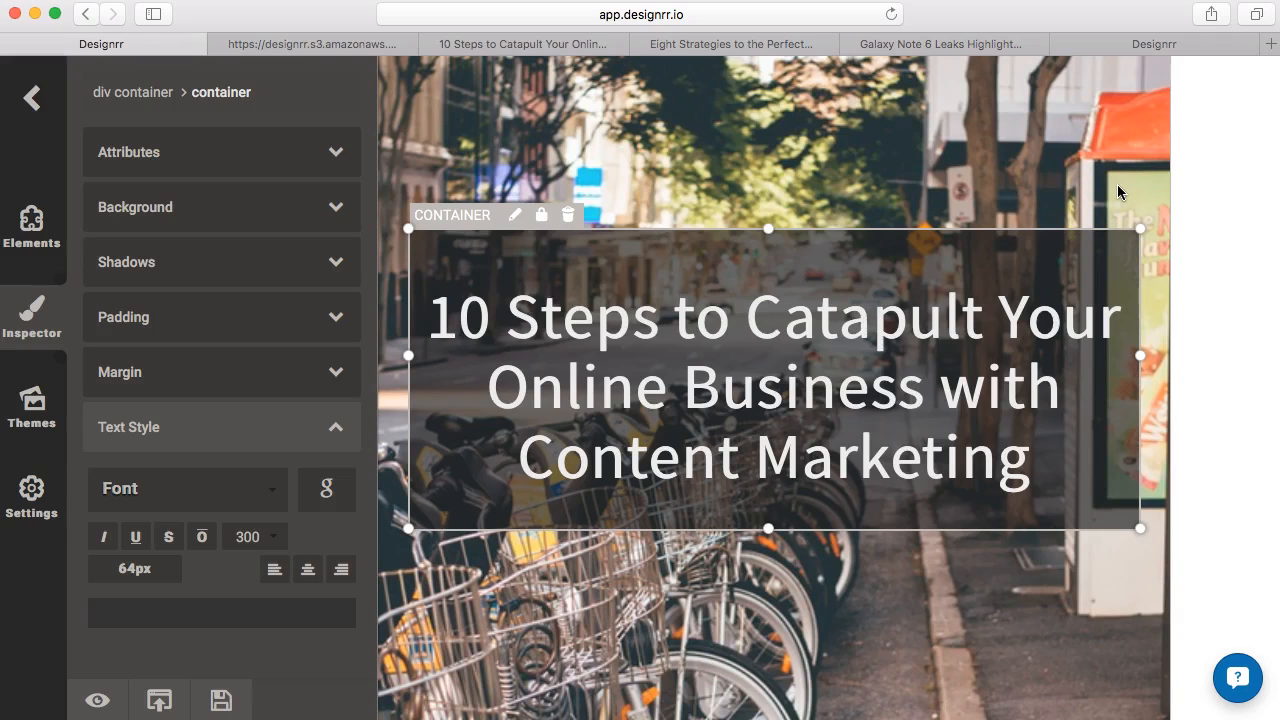
{"action": "scroll", "coordinate": [1145, 255], "scroll_direction": "down", "scroll_amount": 1}
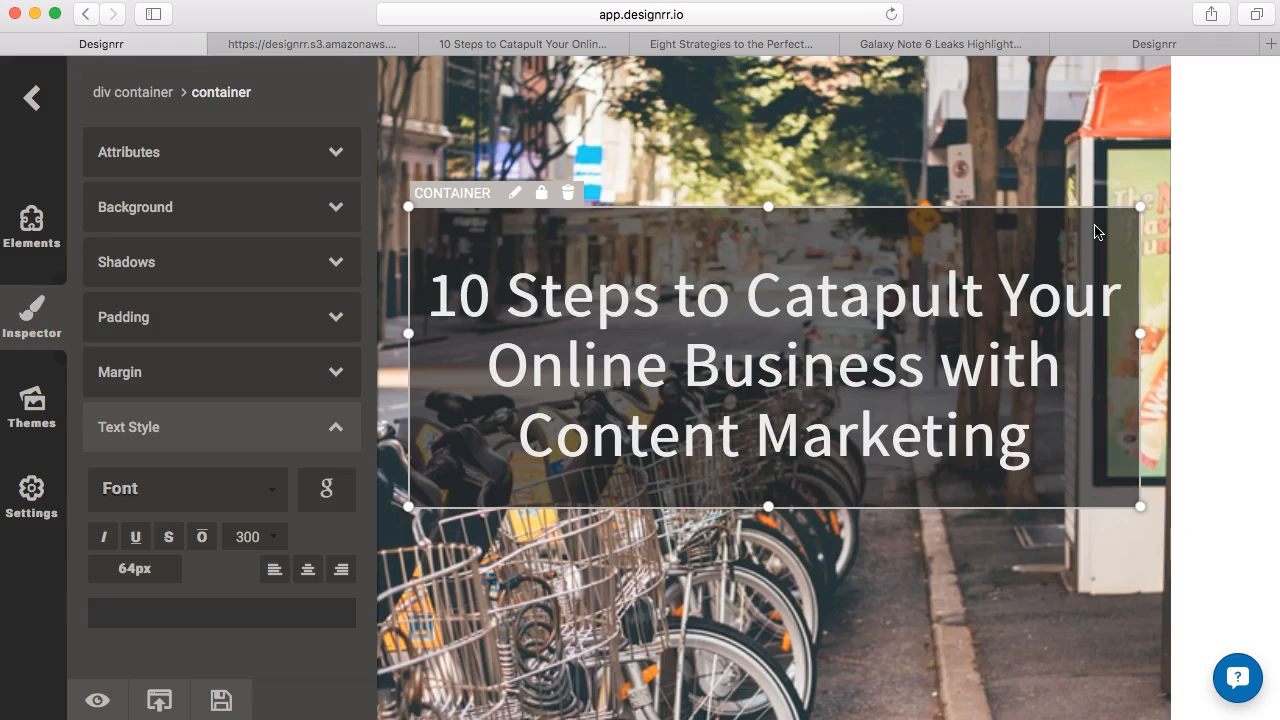
{"action": "scroll", "coordinate": [1151, 226], "scroll_direction": "down", "scroll_amount": 2}
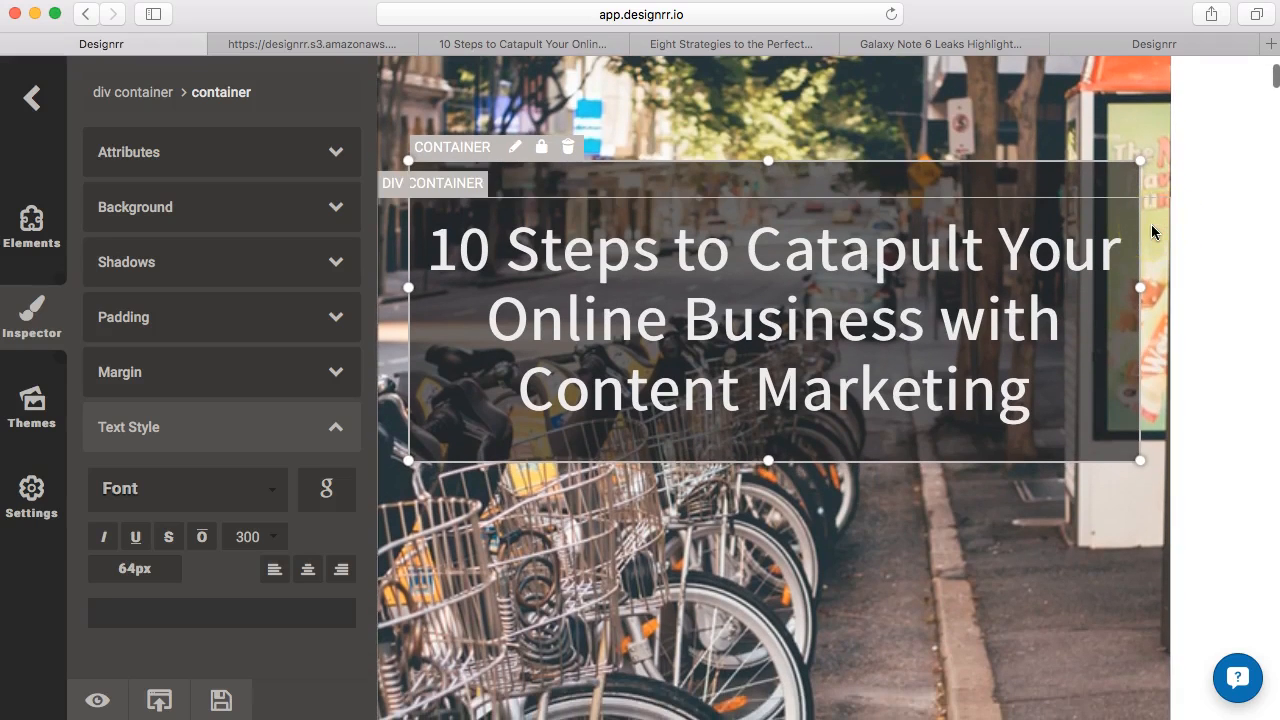
{"action": "left_click", "coordinate": [1219, 277]}
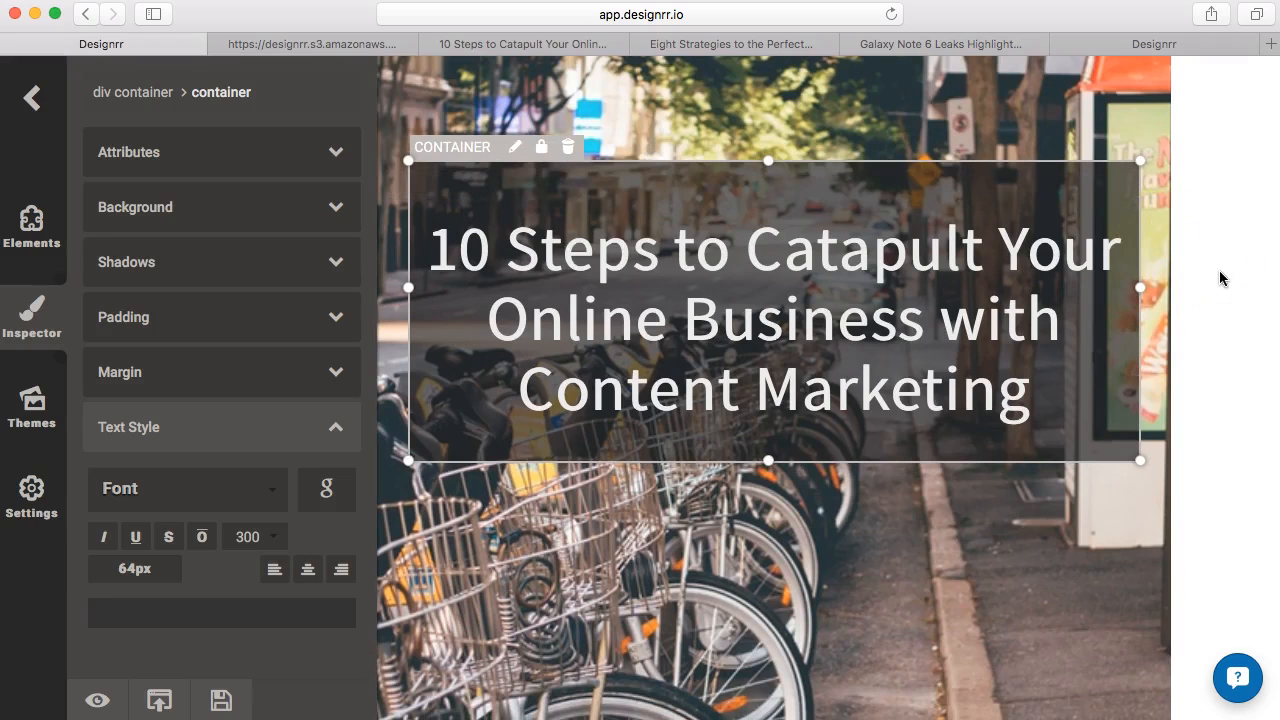
{"action": "scroll", "coordinate": [1128, 527], "scroll_direction": "down", "scroll_amount": 1}
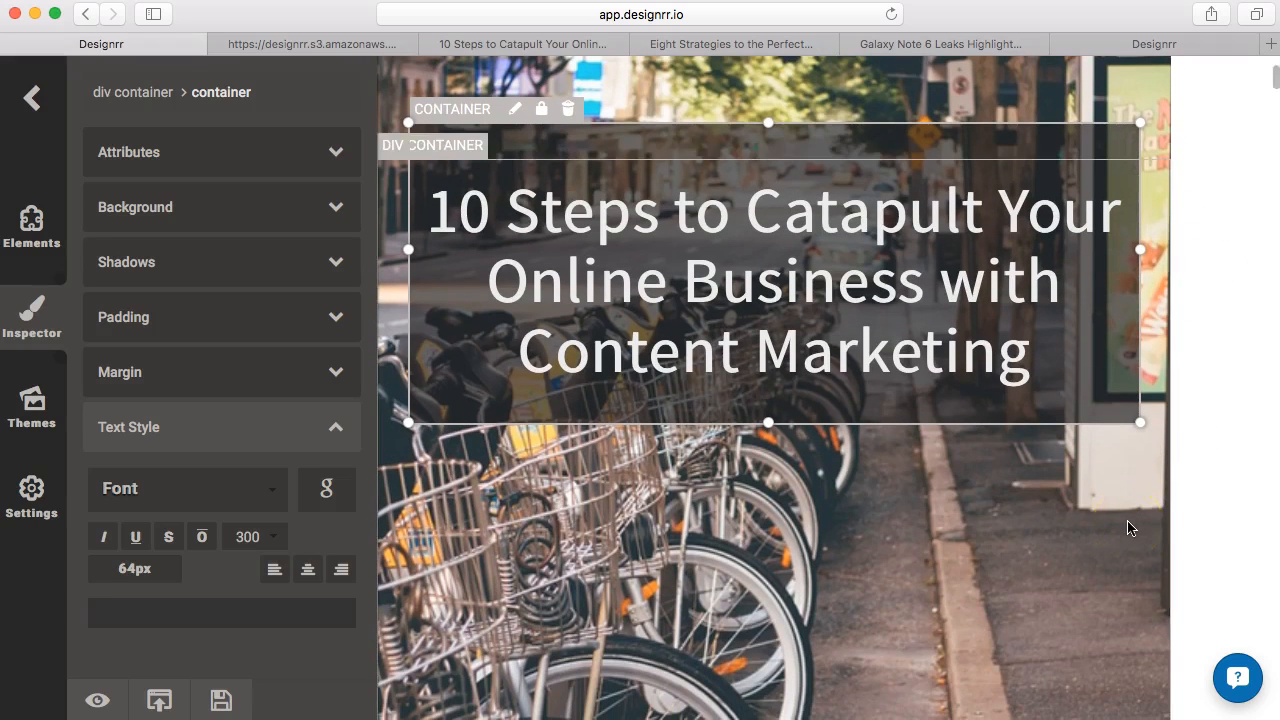
- Review the cover from its title down to the author line and the article's opening heading
{"action": "scroll", "coordinate": [976, 531], "scroll_direction": "down", "scroll_amount": 8}
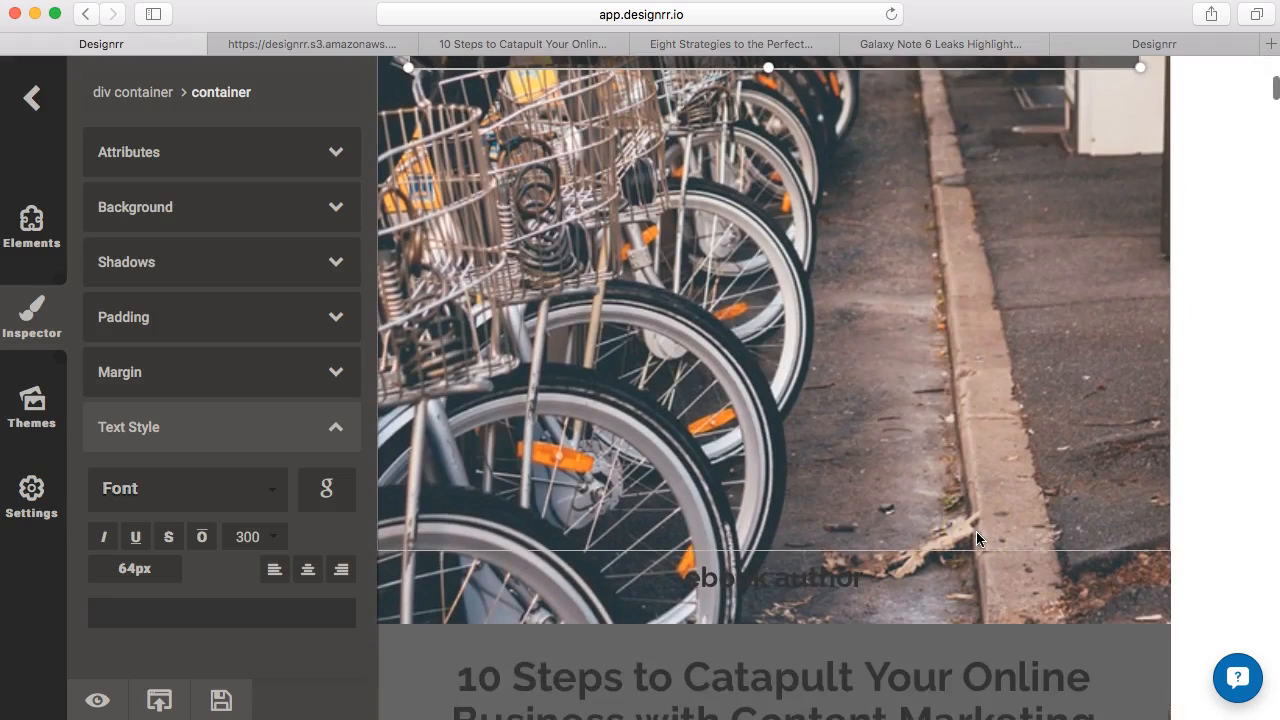
{"action": "scroll", "coordinate": [1036, 392], "scroll_direction": "up", "scroll_amount": 8}
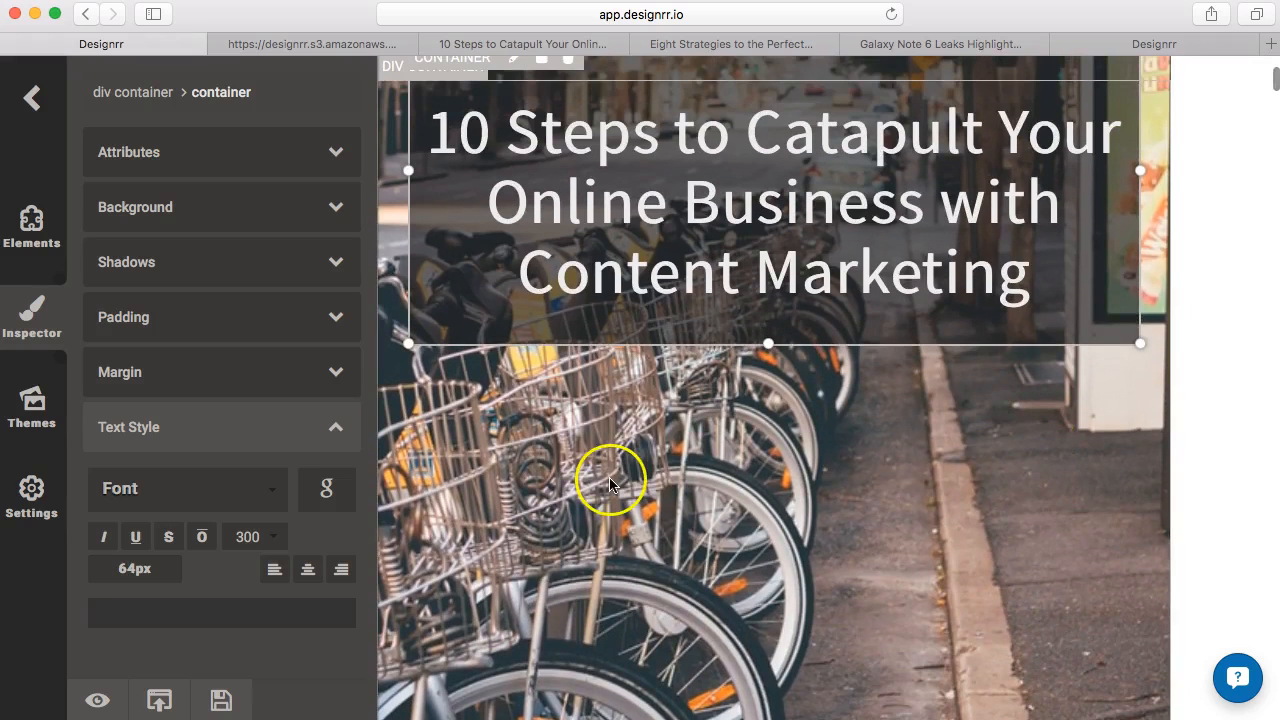
{"action": "scroll", "coordinate": [672, 470], "scroll_direction": "down", "scroll_amount": 2}
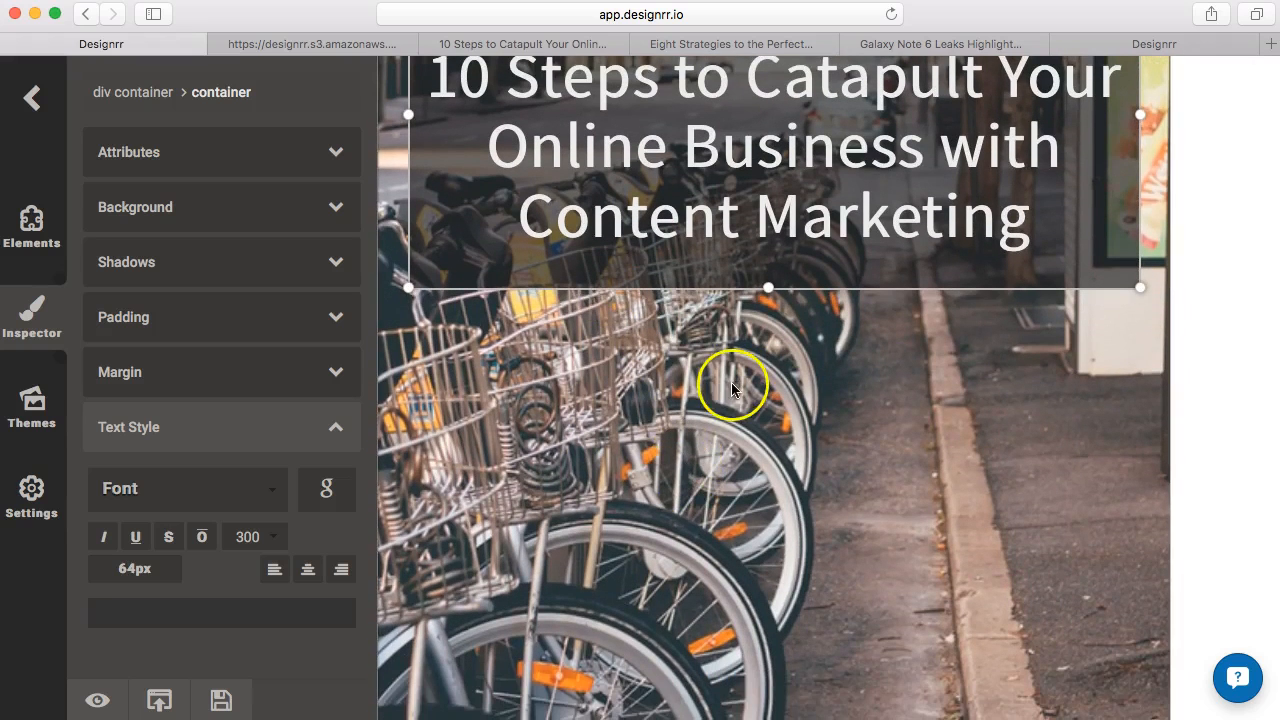
{"action": "scroll", "coordinate": [708, 357], "scroll_direction": "up", "scroll_amount": 2}
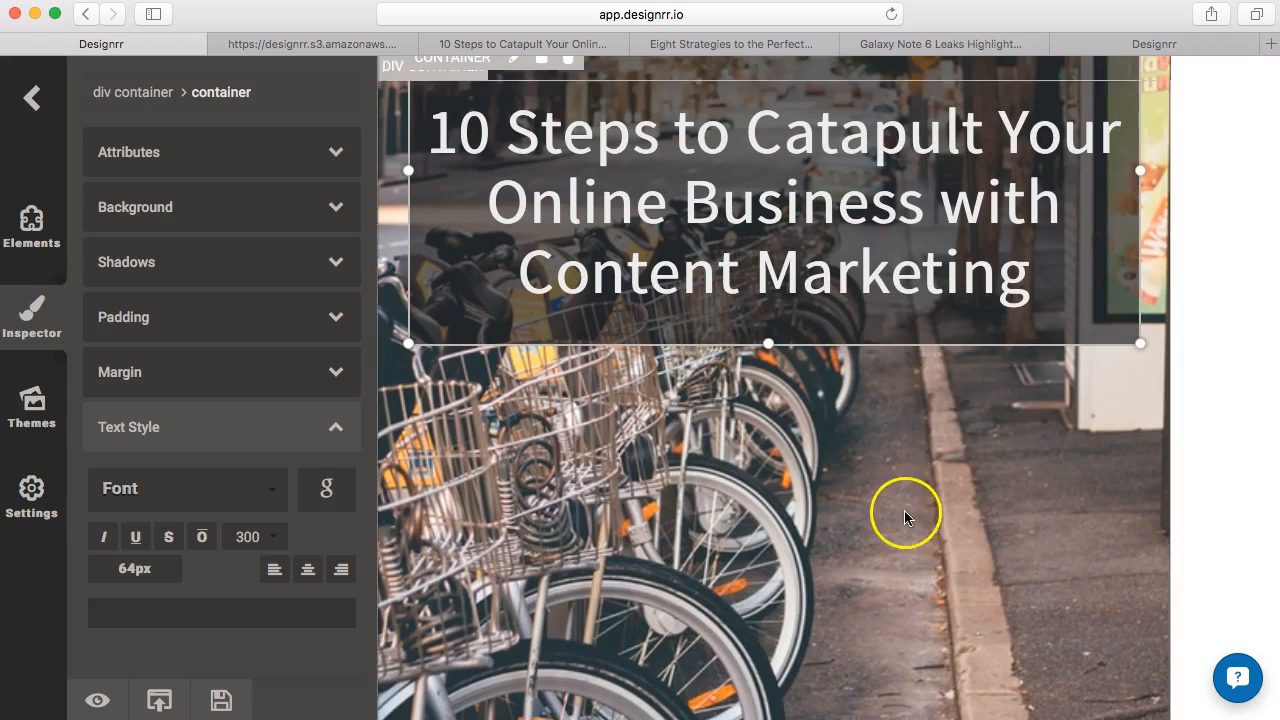
{"action": "scroll", "coordinate": [905, 517], "scroll_direction": "down", "scroll_amount": 5}
{"action": "scroll", "coordinate": [800, 326], "scroll_direction": "down", "scroll_amount": 10}
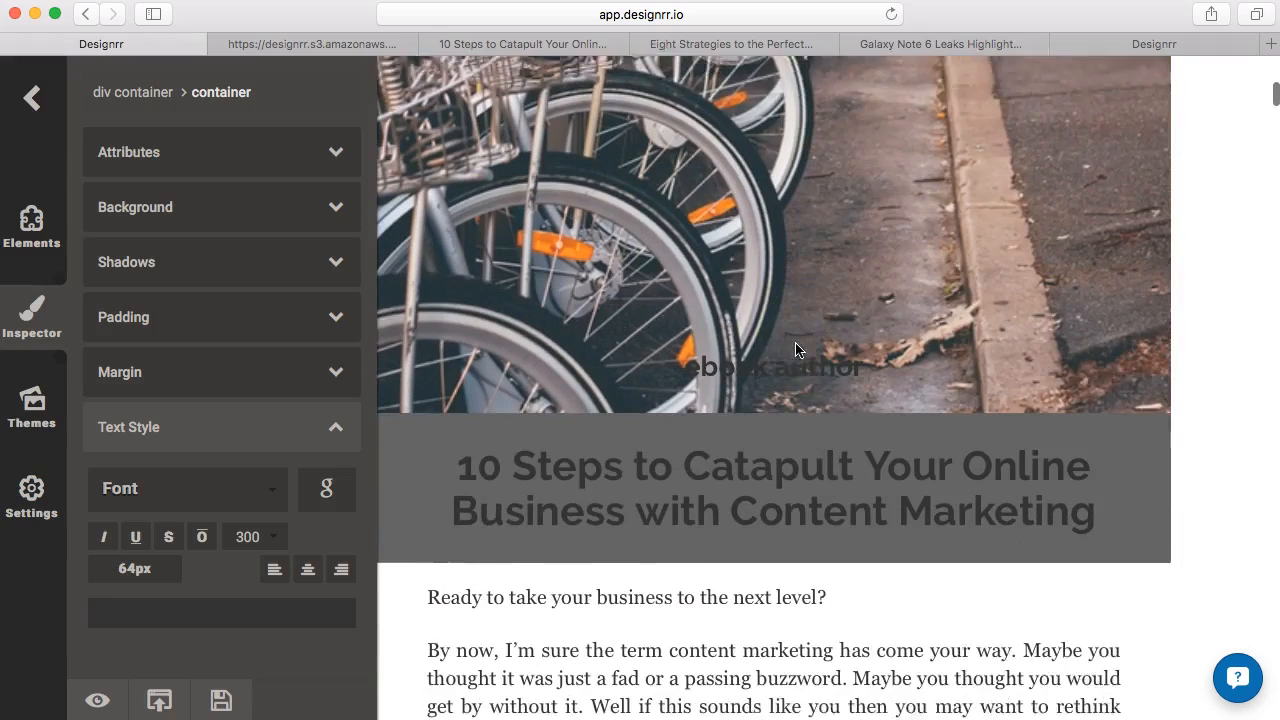
{"action": "scroll", "coordinate": [971, 223], "scroll_direction": "up", "scroll_amount": 4}
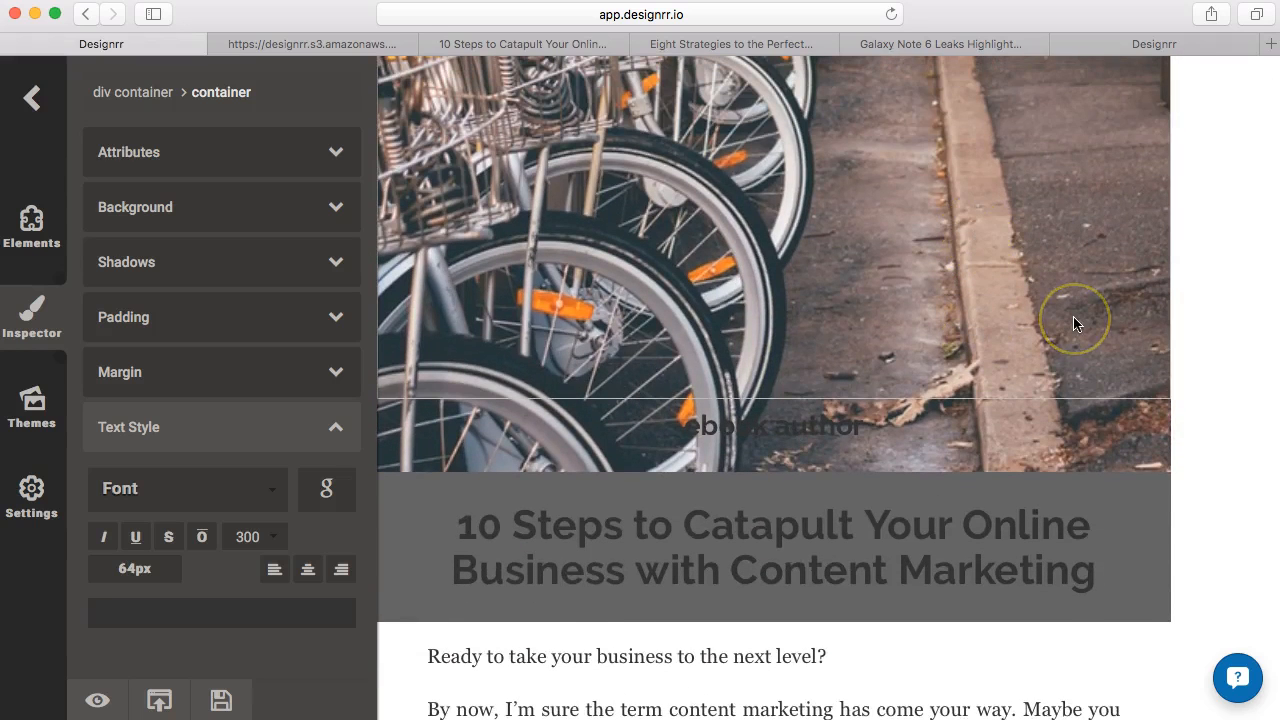
- Replace the "ebook author" placeholder at the foot of the cover with the author's full name
{"action": "scroll", "coordinate": [1073, 323], "scroll_direction": "up", "scroll_amount": 3}
{"action": "left_click", "coordinate": [808, 500]}
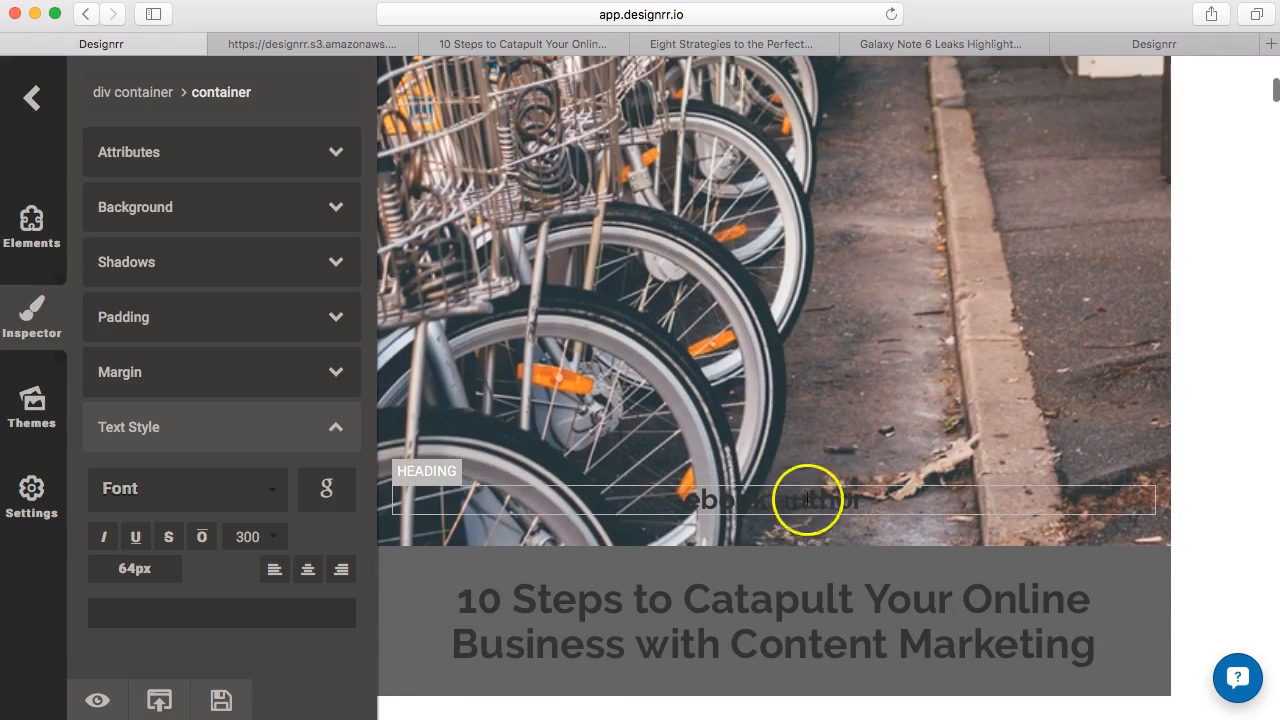
{"action": "double_click", "coordinate": [822, 509]}
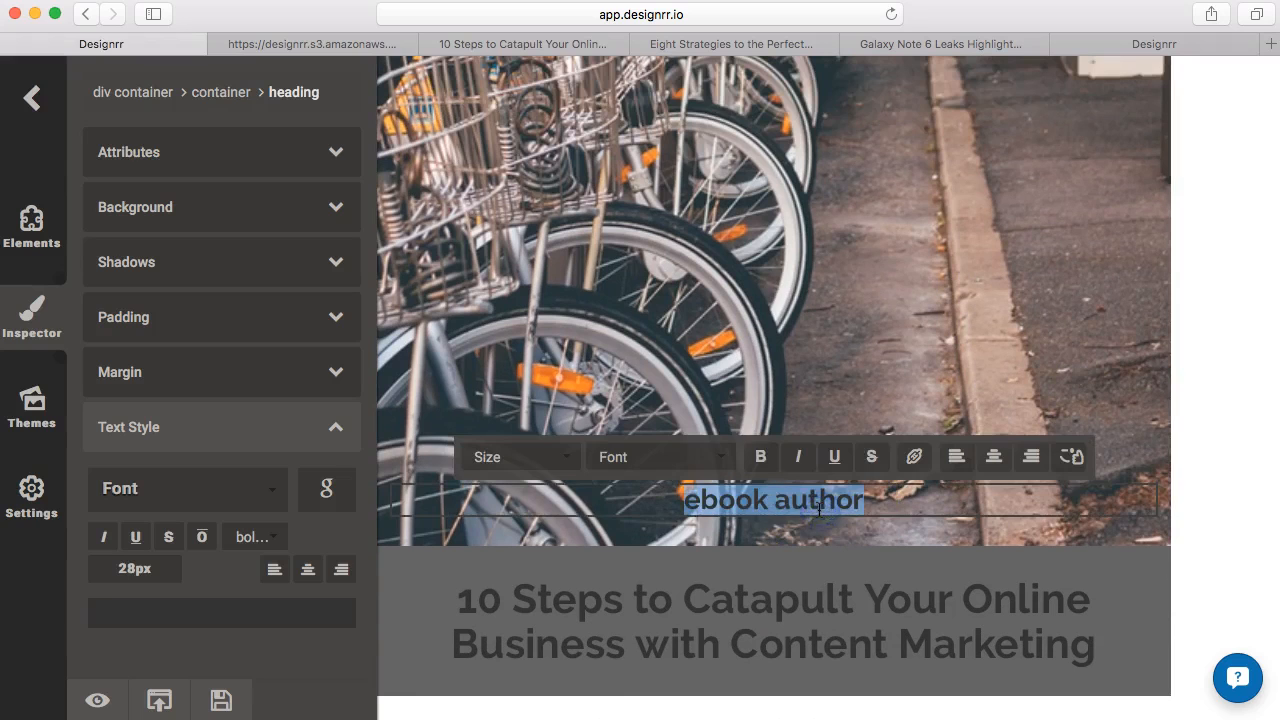
{"action": "type", "text": "Pat Clifford"}
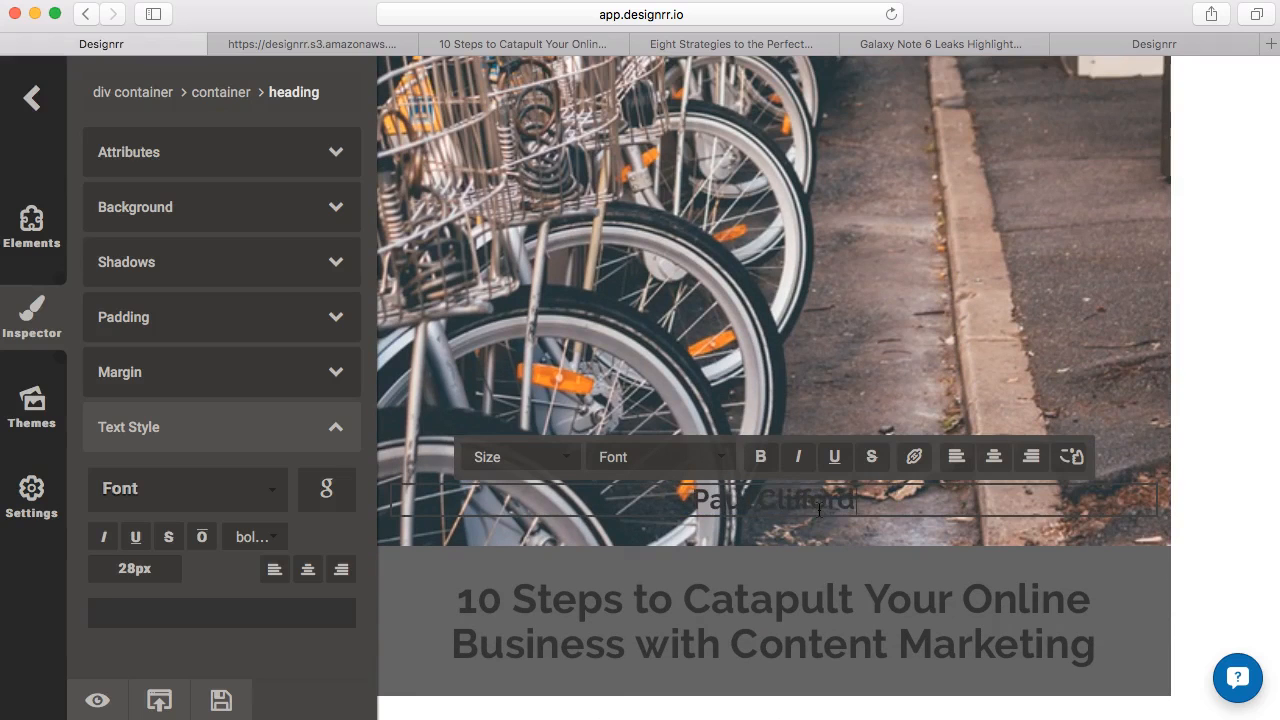
{"action": "left_click", "coordinate": [919, 343]}
- Set the text colour of the author name on the cover to light grey
{"action": "left_click", "coordinate": [829, 498]}
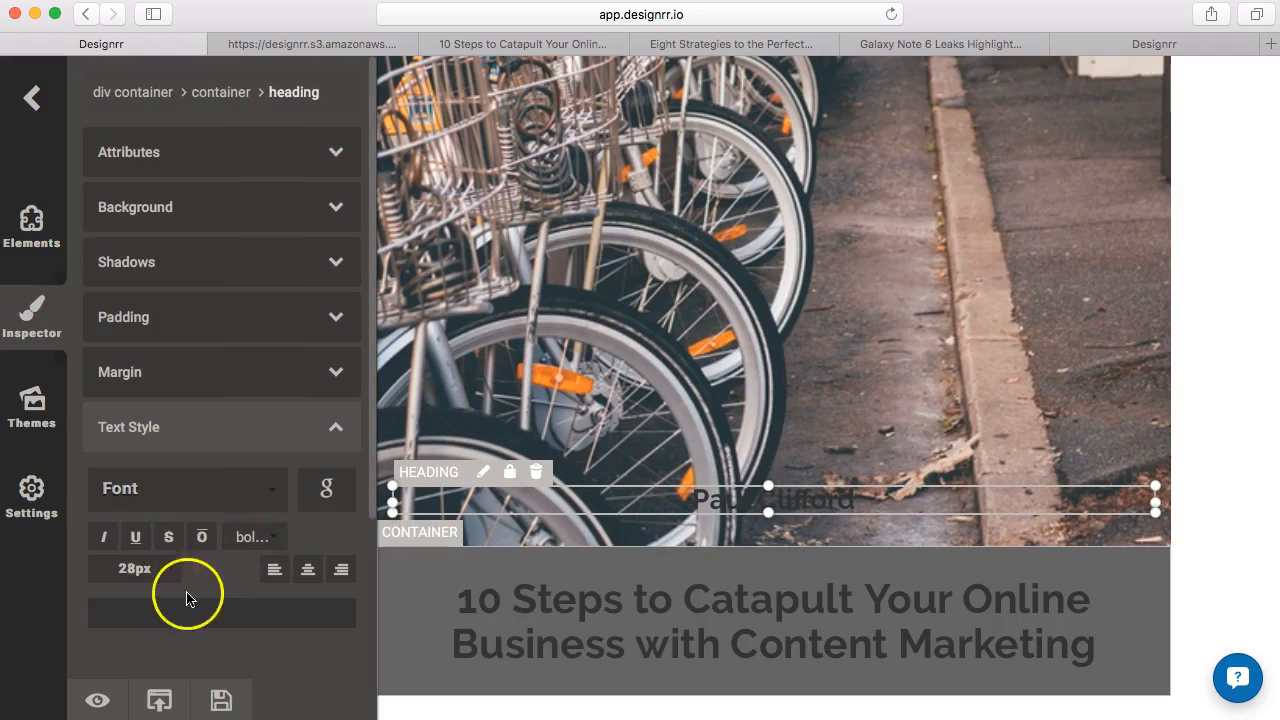
{"action": "left_click", "coordinate": [201, 613]}
{"action": "left_click", "coordinate": [415, 648]}
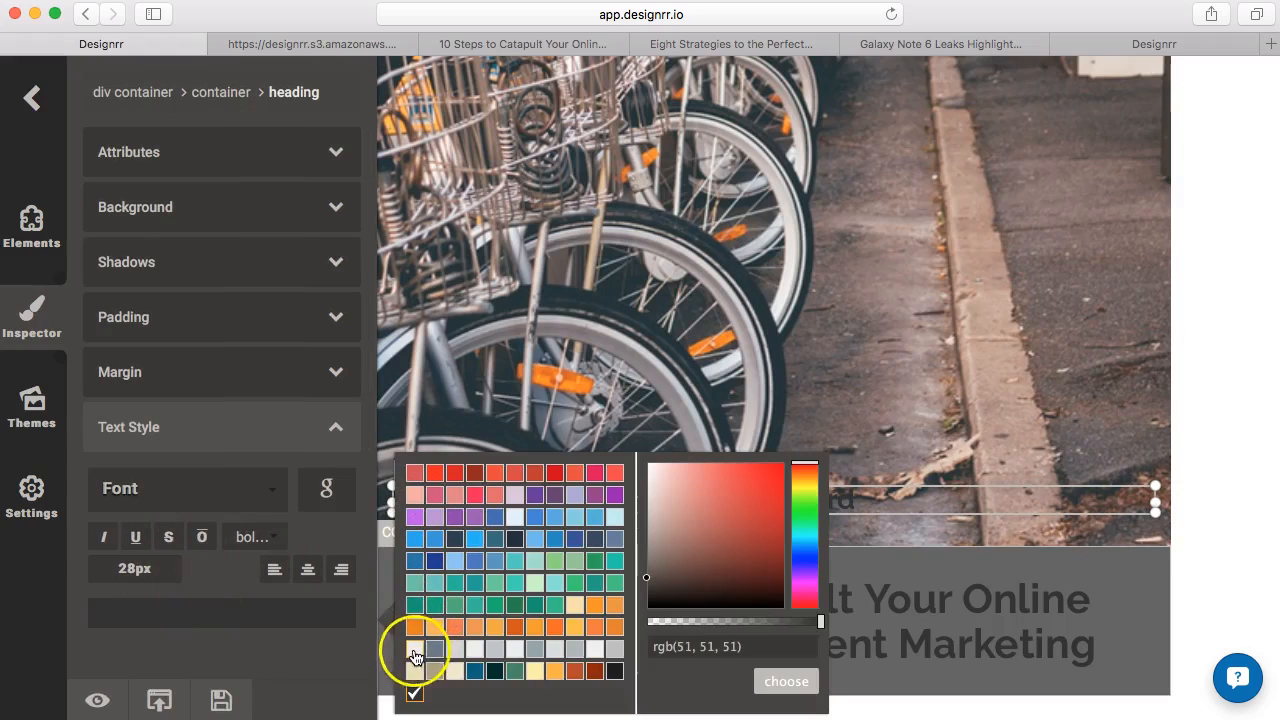
{"action": "left_click", "coordinate": [775, 683]}
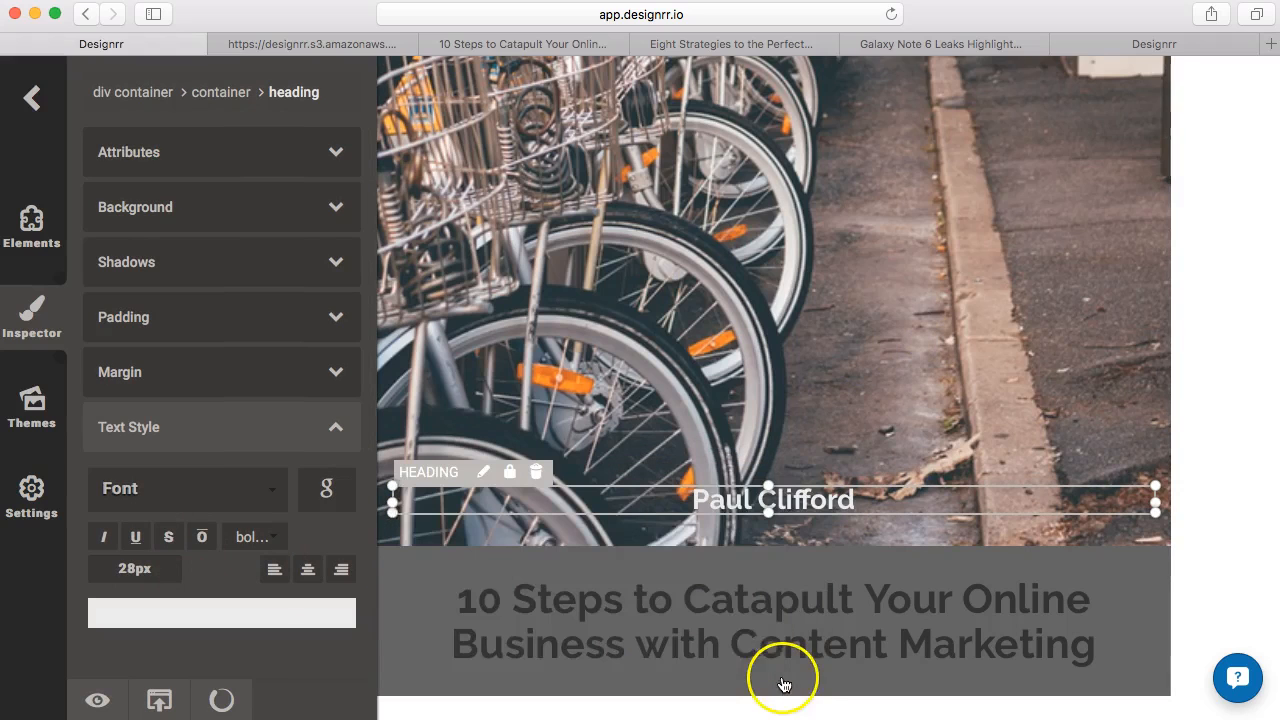
{"action": "left_click", "coordinate": [1055, 479]}
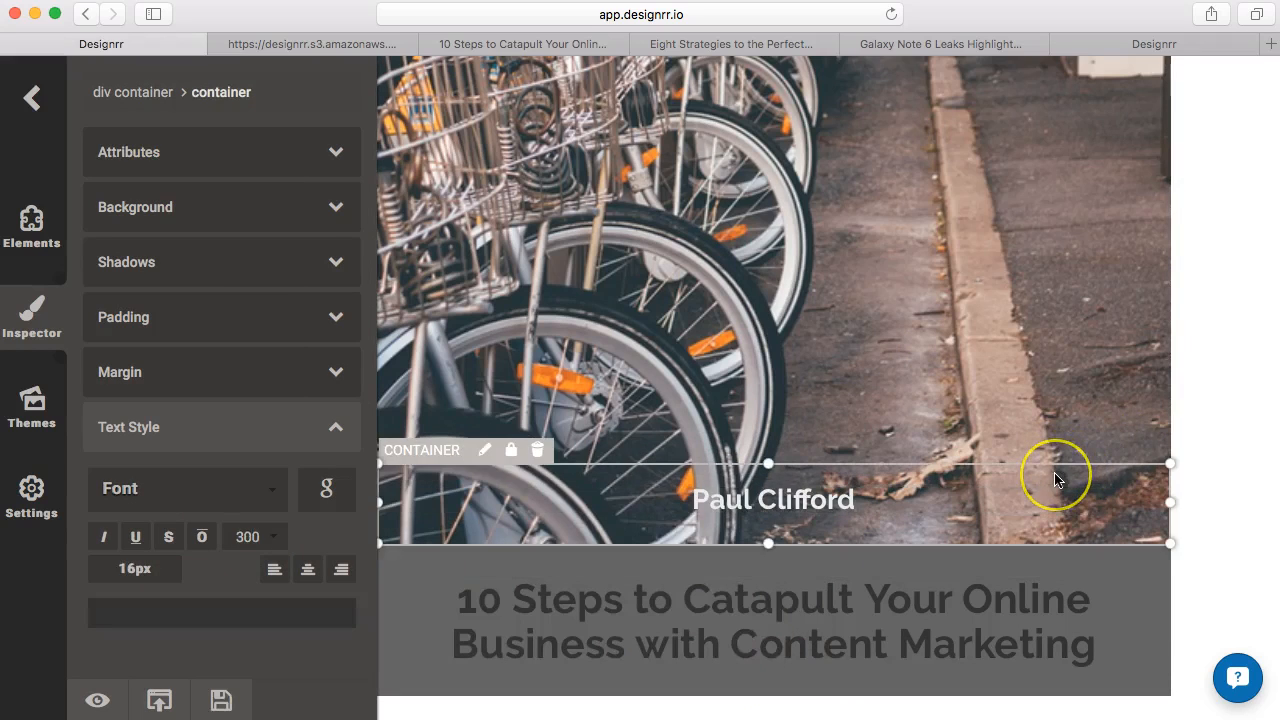
{"action": "left_click", "coordinate": [1051, 434]}
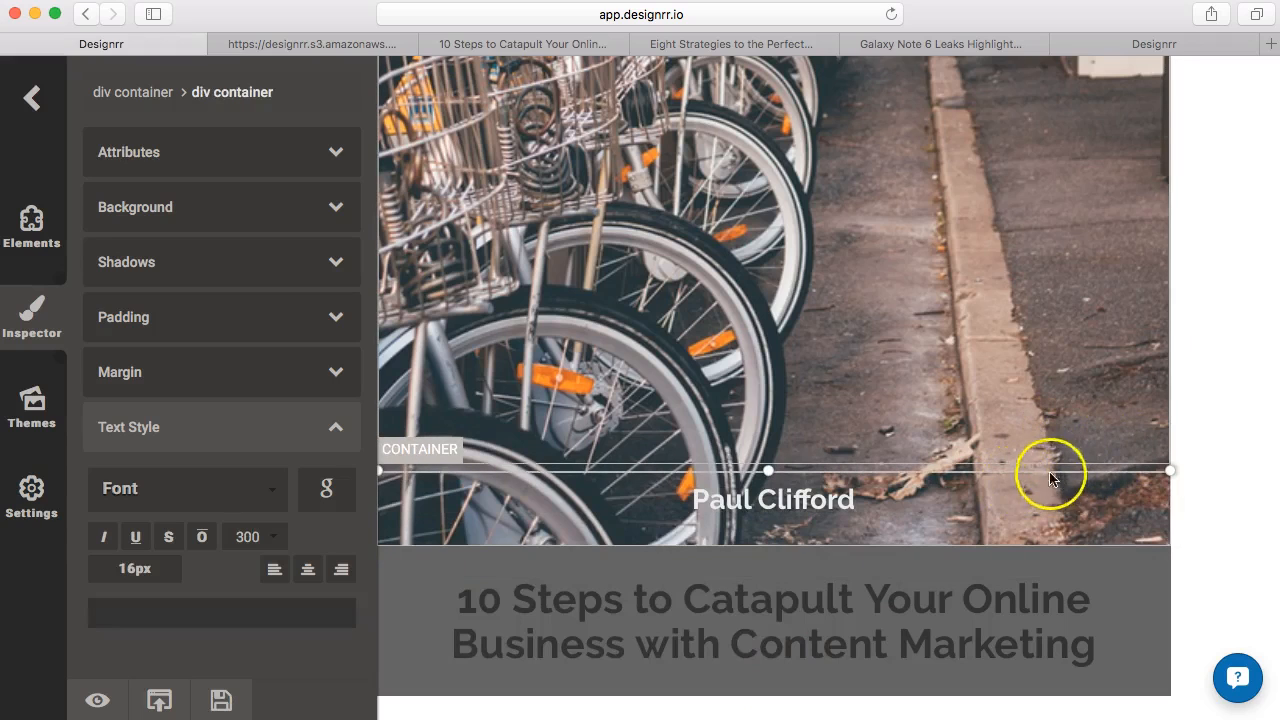
{"action": "left_click", "coordinate": [1215, 425]}
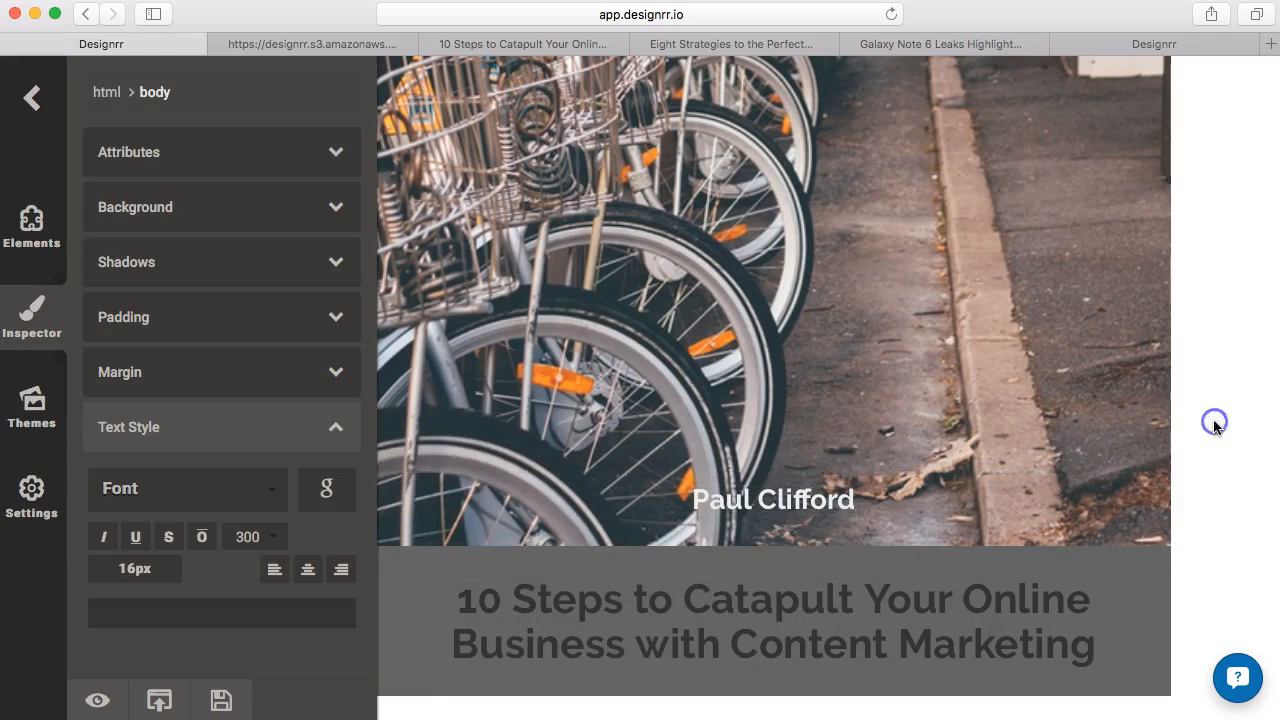
- Give the container behind the author name a semi-transparent dark blue background, rgba(52, 73, 94, 0.76)
{"action": "left_click", "coordinate": [729, 481]}
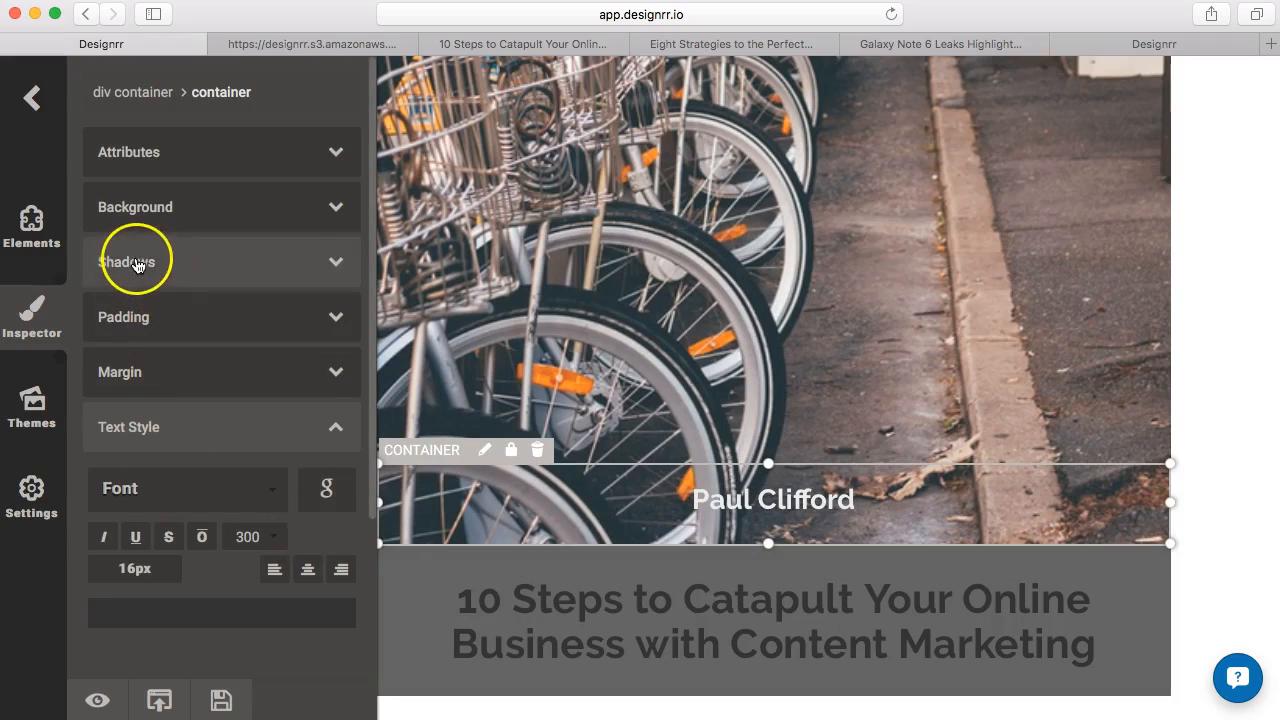
{"action": "left_click", "coordinate": [136, 214]}
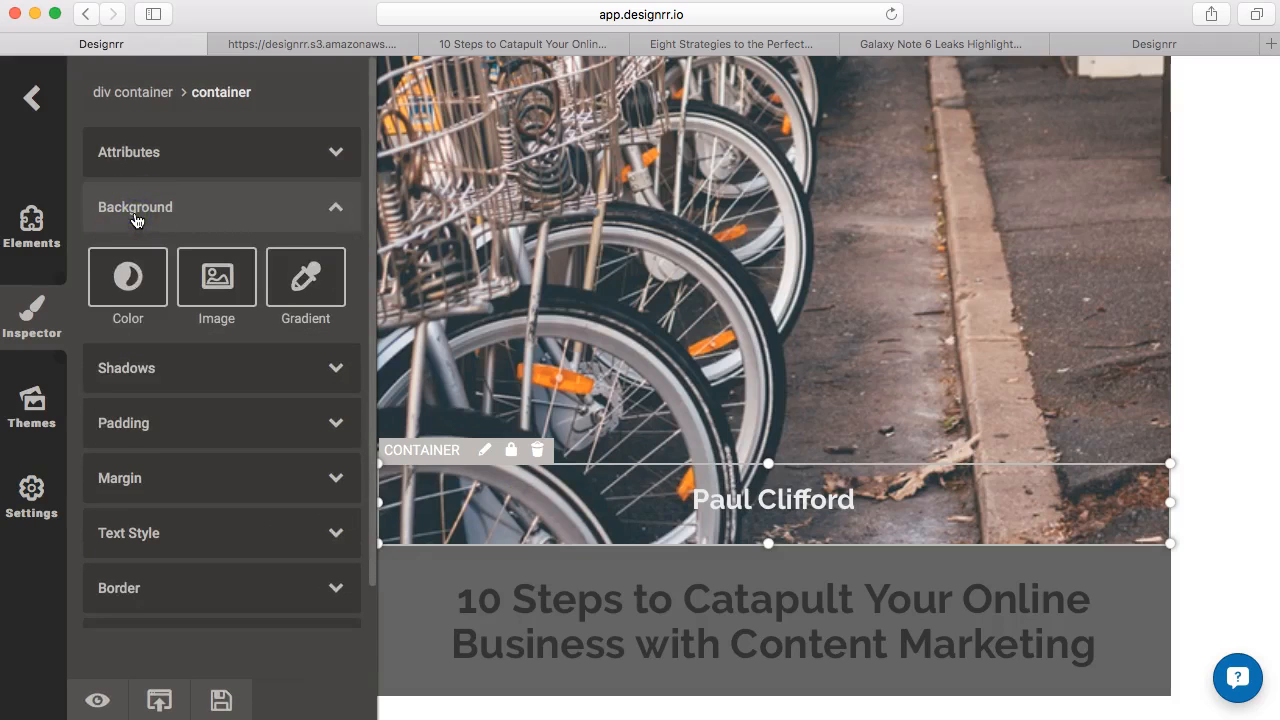
{"action": "left_click", "coordinate": [129, 284]}
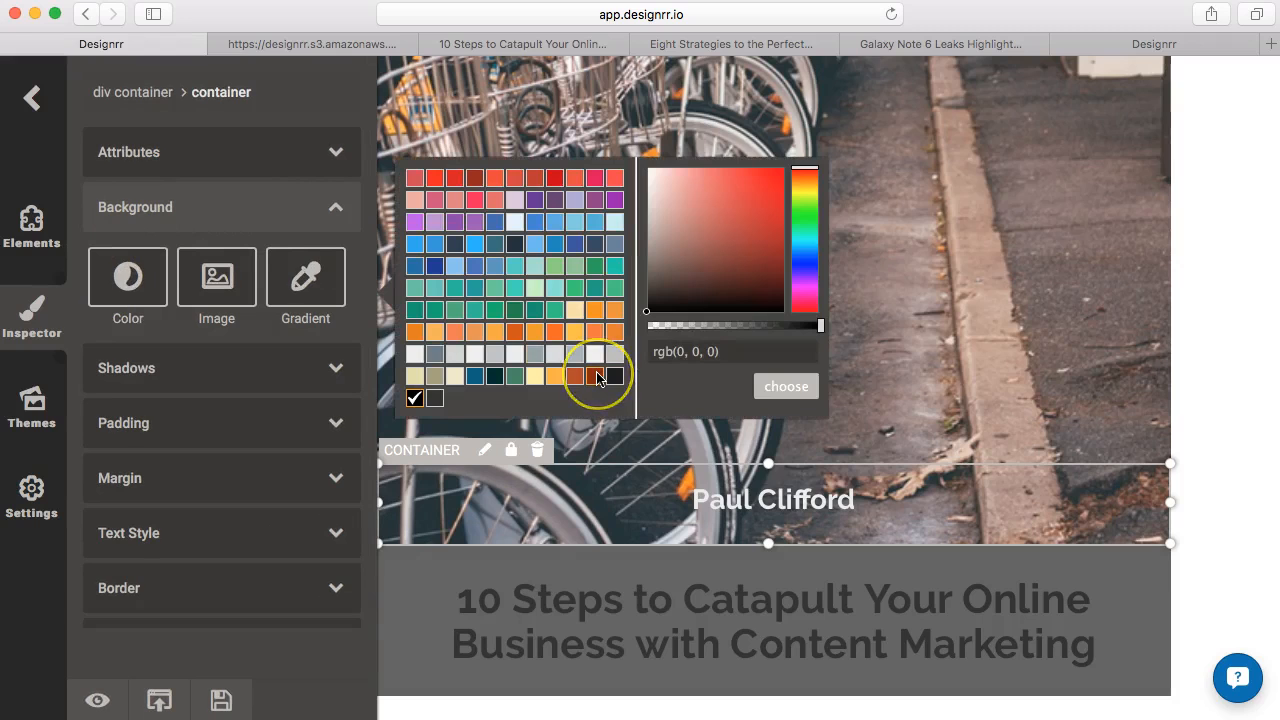
{"action": "left_click", "coordinate": [592, 245]}
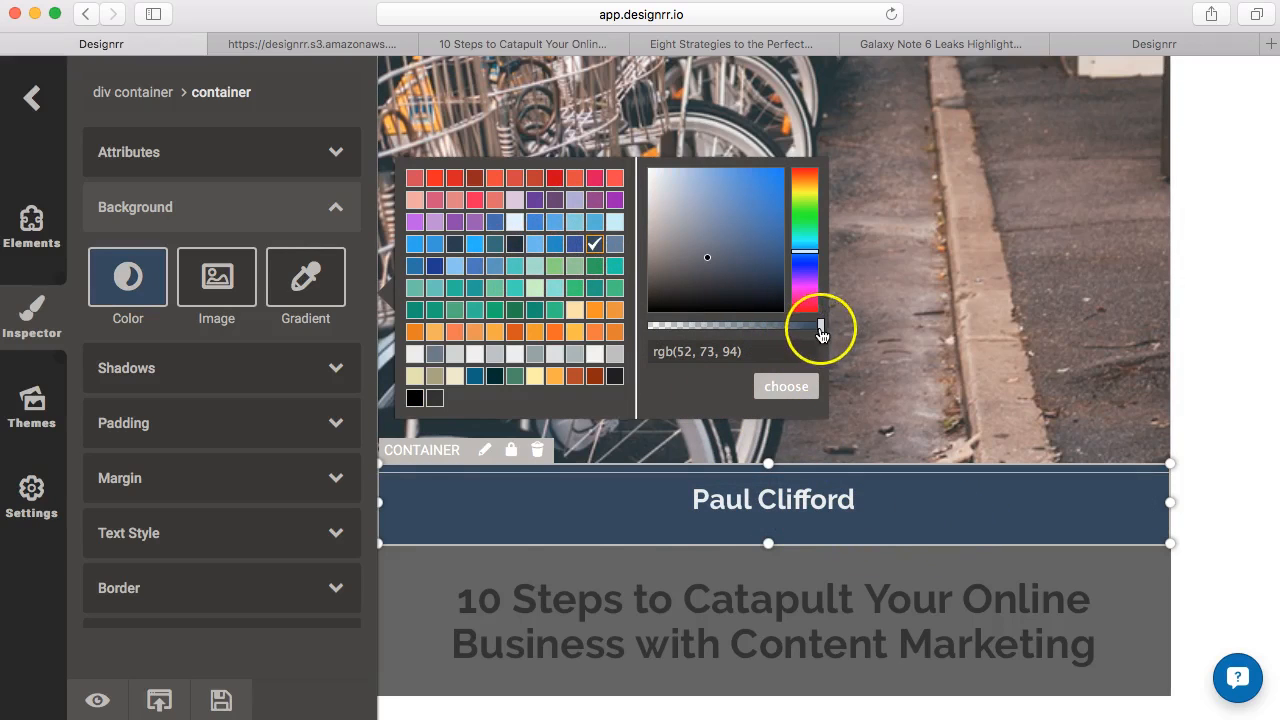
{"action": "left_click_drag", "start_coordinate": [821, 332], "coordinate": [788, 332]}
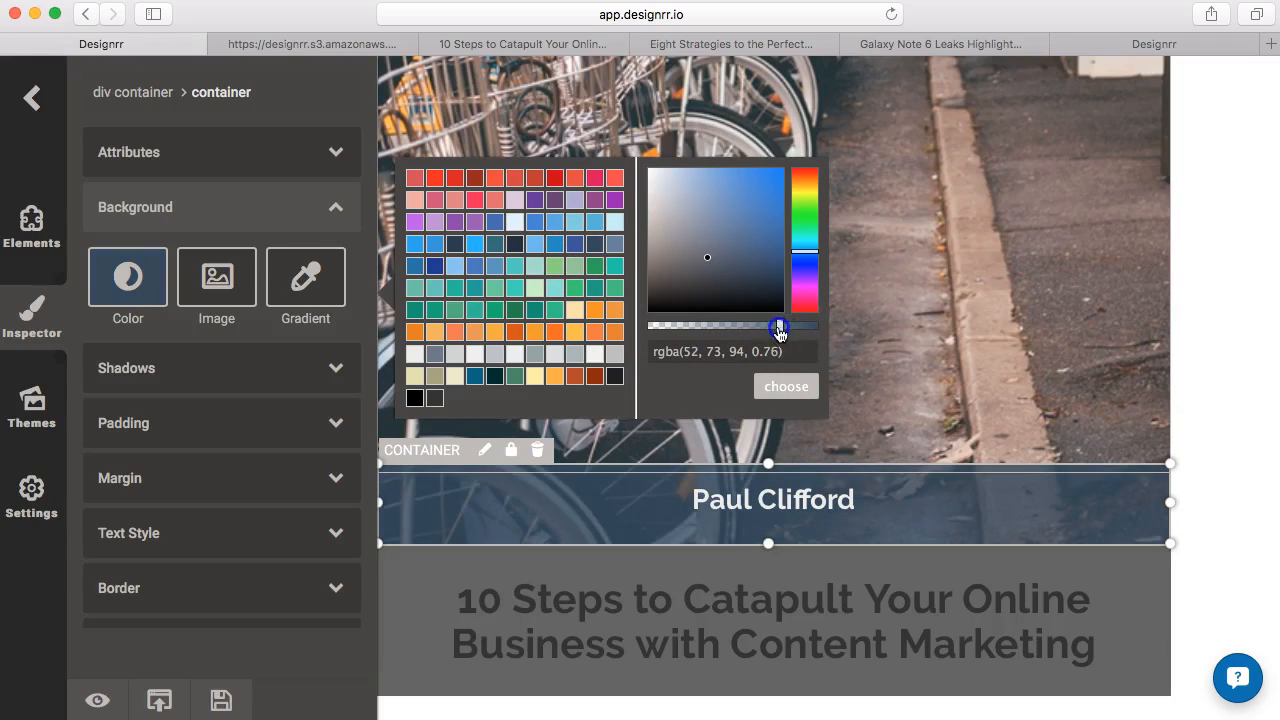
{"action": "left_click", "coordinate": [1209, 320]}
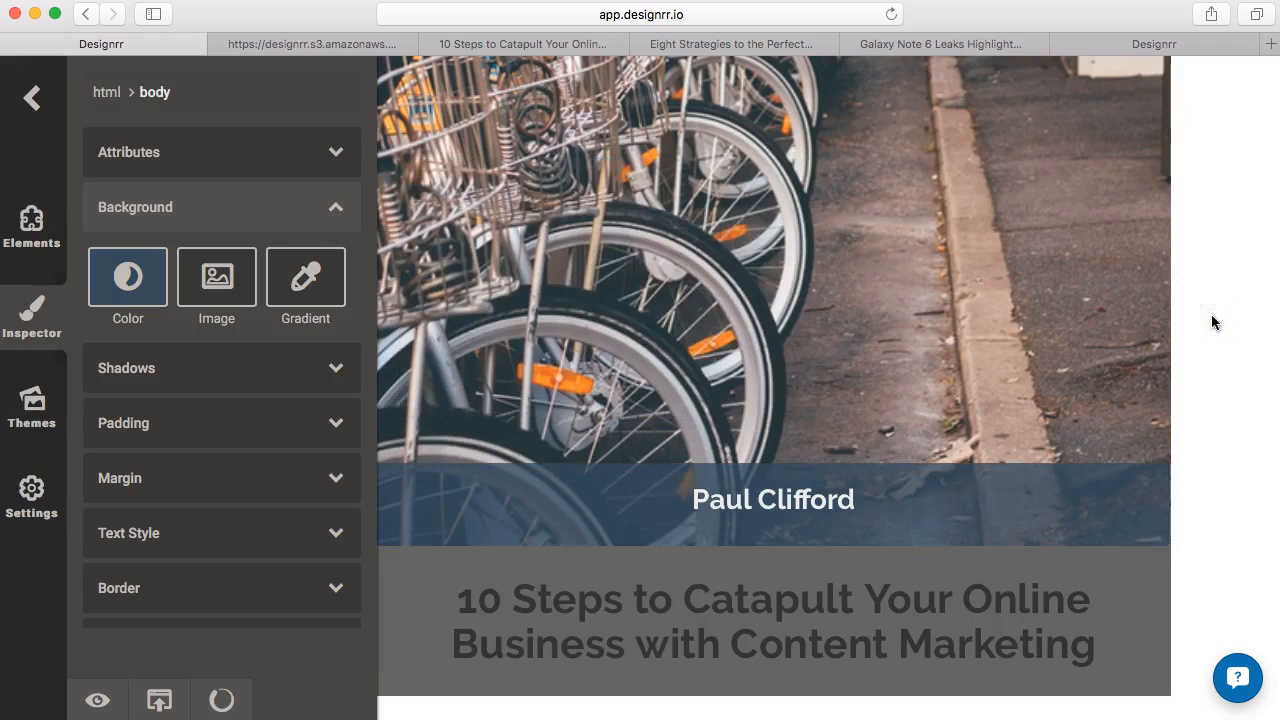
- Set the background of the article title container below the cover to dark blue, rgba(52, 73, 94, 0.89)
{"action": "scroll", "coordinate": [1212, 430], "scroll_direction": "down", "scroll_amount": 5}
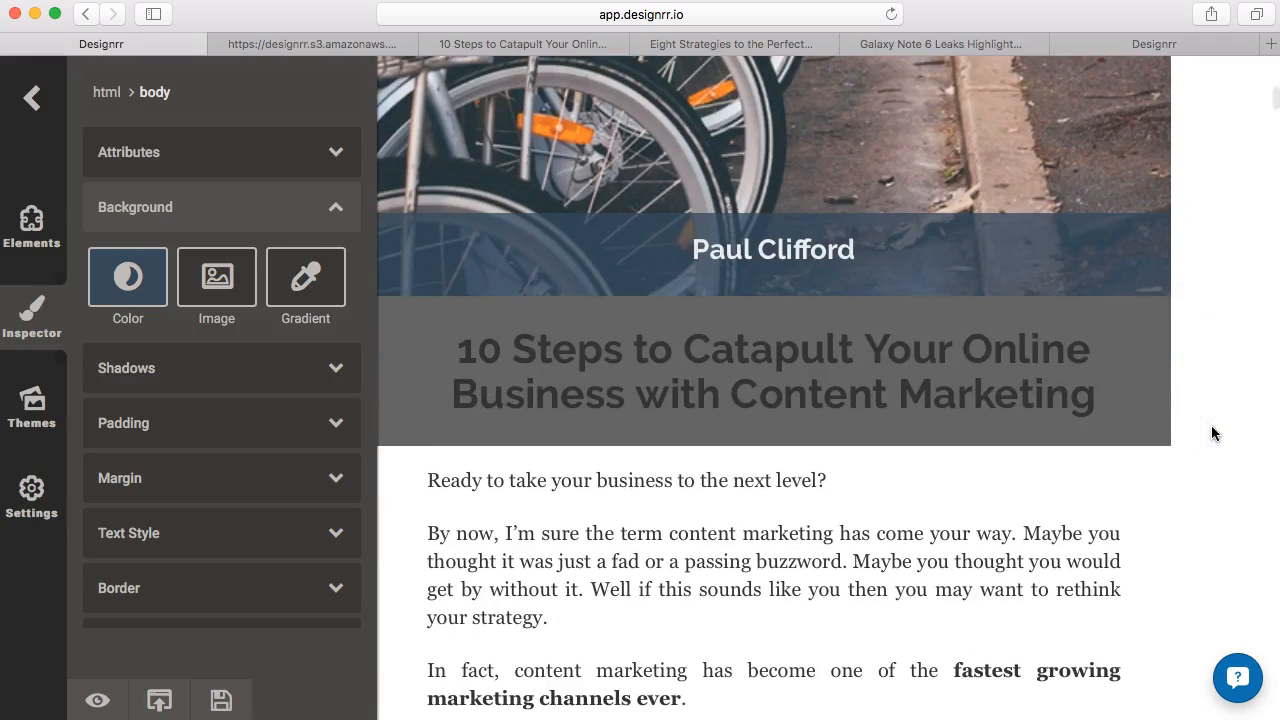
{"action": "left_click", "coordinate": [1197, 354]}
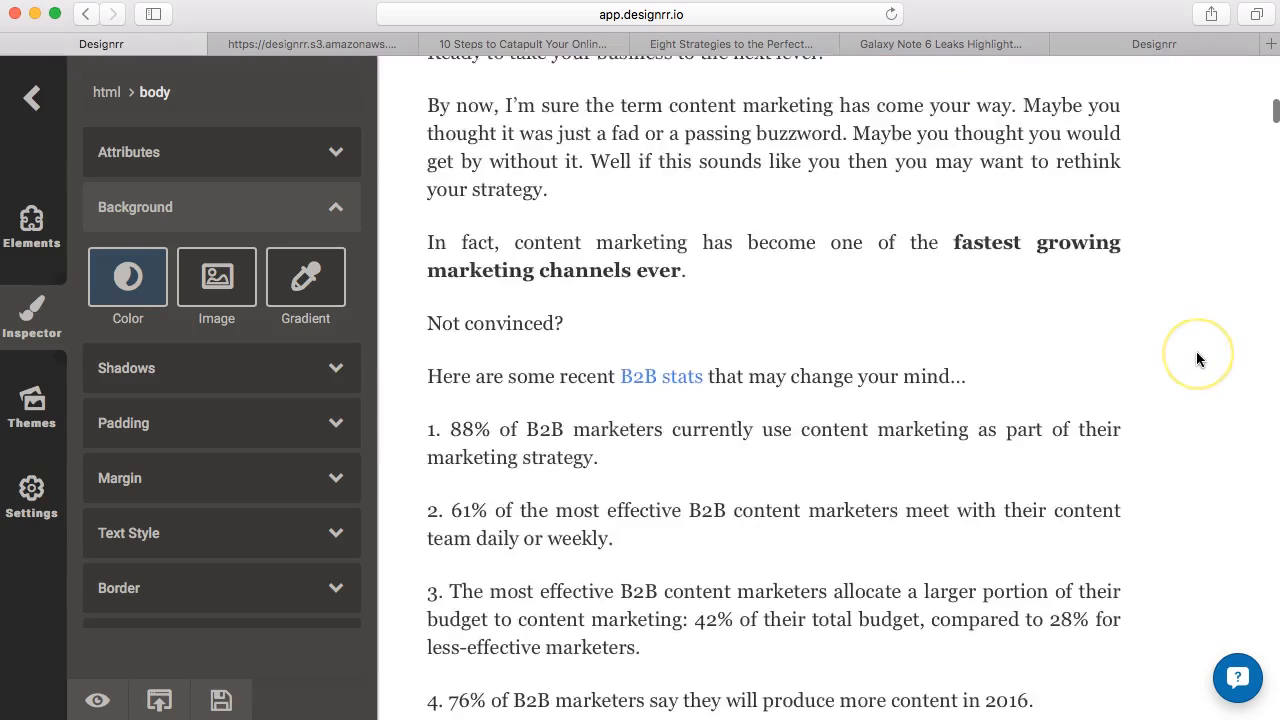
{"action": "scroll", "coordinate": [1196, 351], "scroll_direction": "up", "scroll_amount": 3}
{"action": "left_click", "coordinate": [1157, 290]}
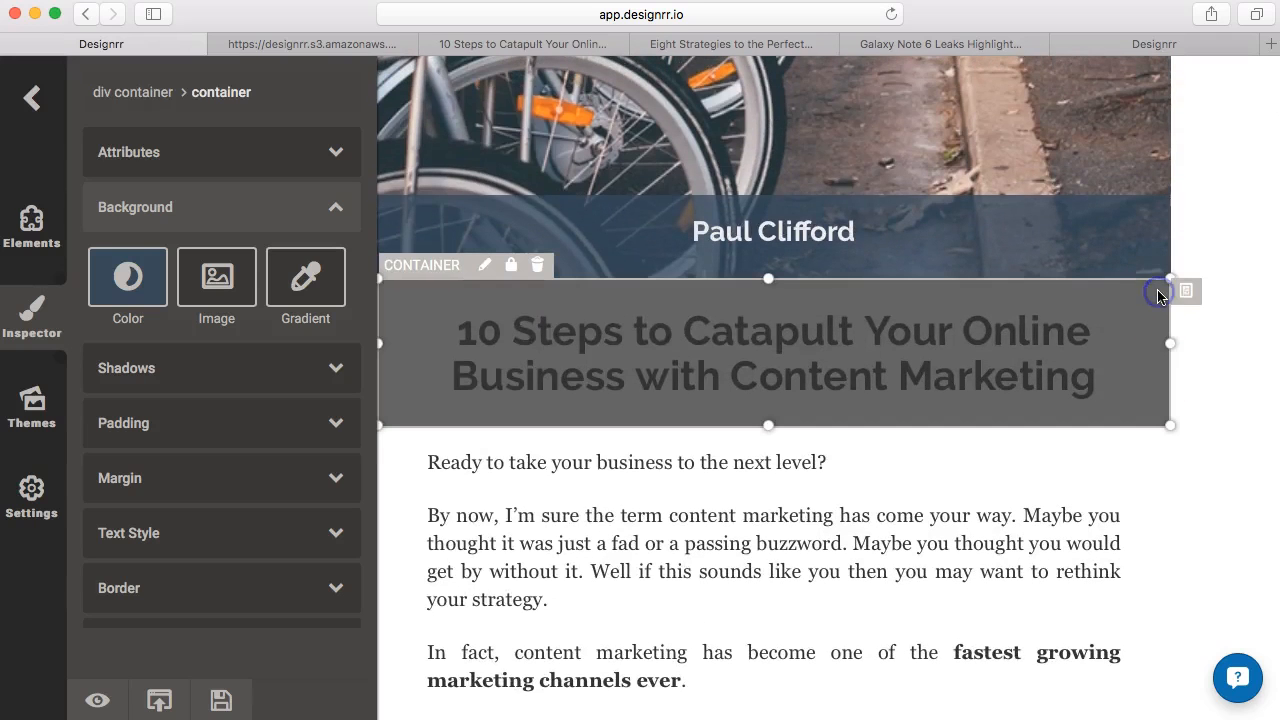
{"action": "left_click", "coordinate": [136, 280]}
{"action": "left_click", "coordinate": [432, 400]}
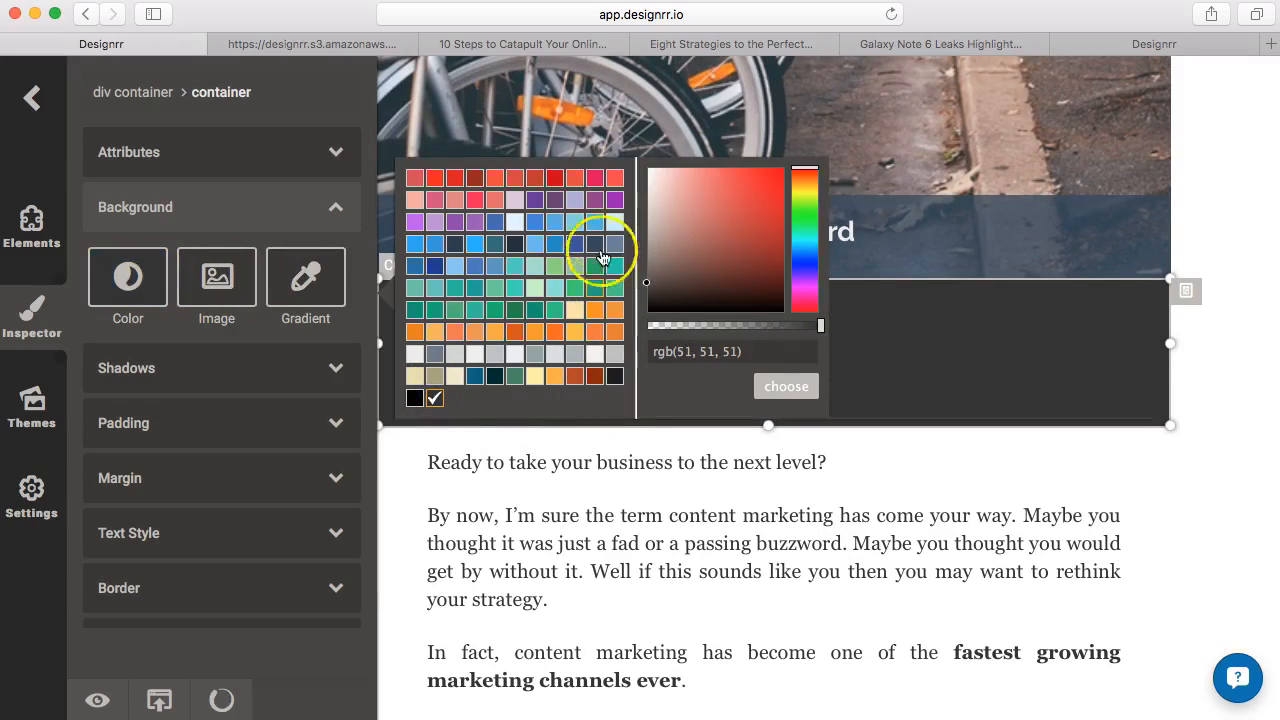
{"action": "left_click", "coordinate": [594, 244]}
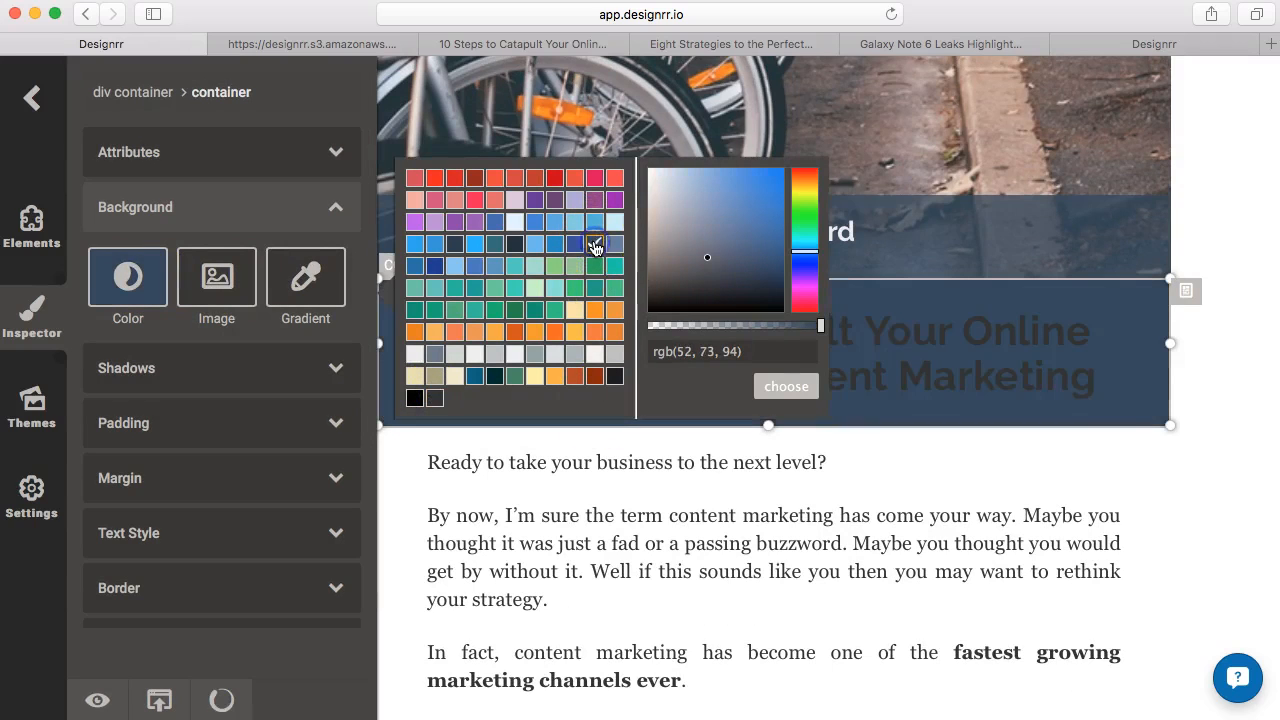
{"action": "left_click", "coordinate": [788, 330]}
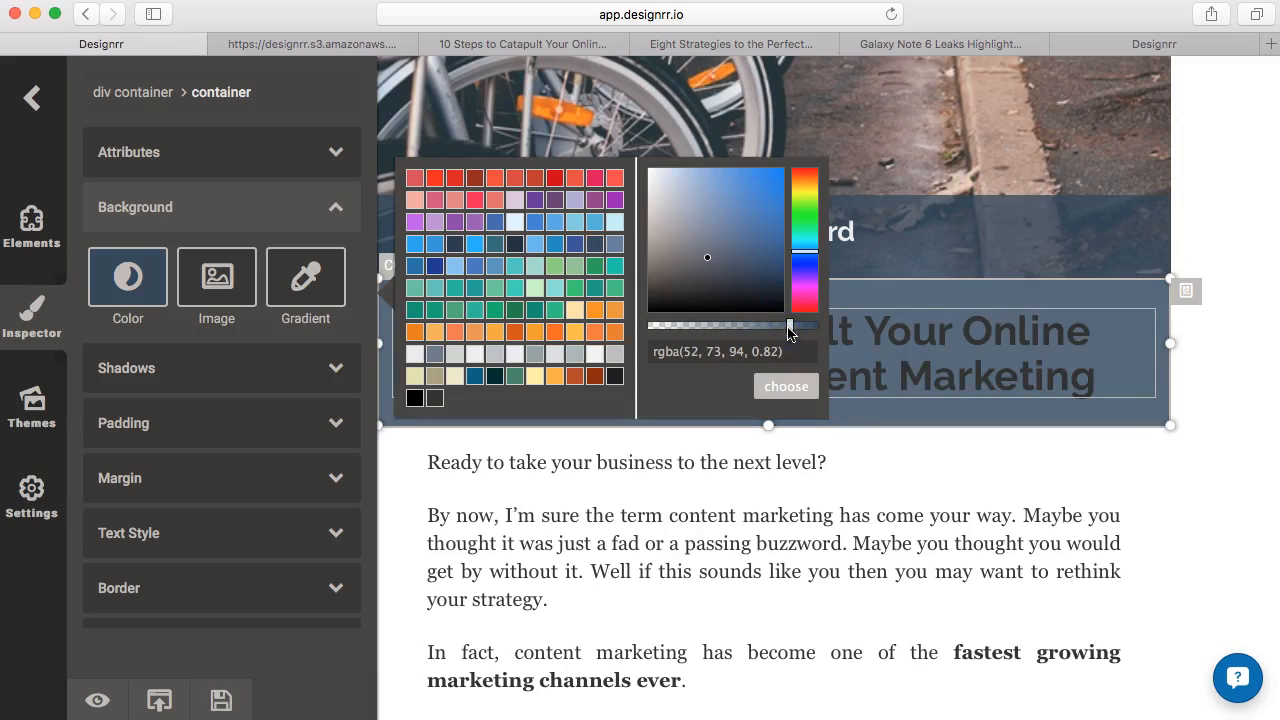
{"action": "left_click_drag", "start_coordinate": [799, 331], "coordinate": [801, 331]}
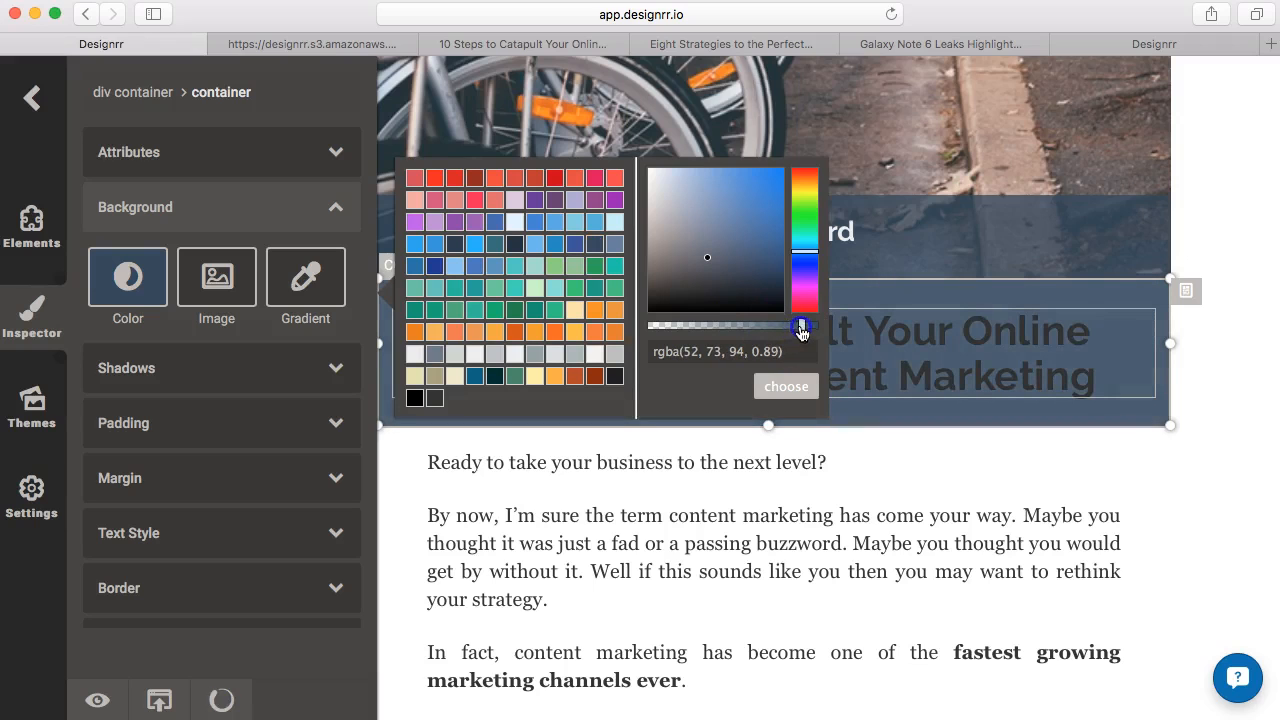
{"action": "left_click", "coordinate": [788, 386]}
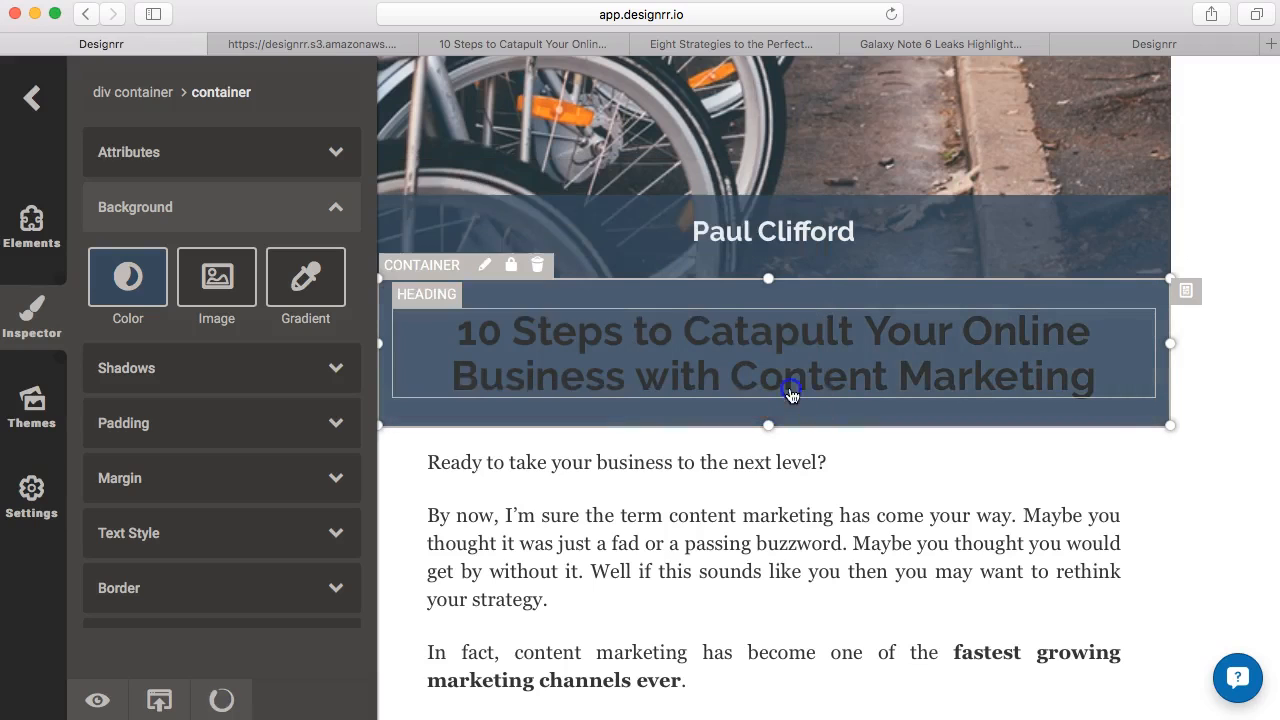
- Set the text colour of the article title heading below the cover to light grey
{"action": "left_click", "coordinate": [980, 336]}
{"action": "scroll", "coordinate": [150, 570], "scroll_direction": "down", "scroll_amount": 1}
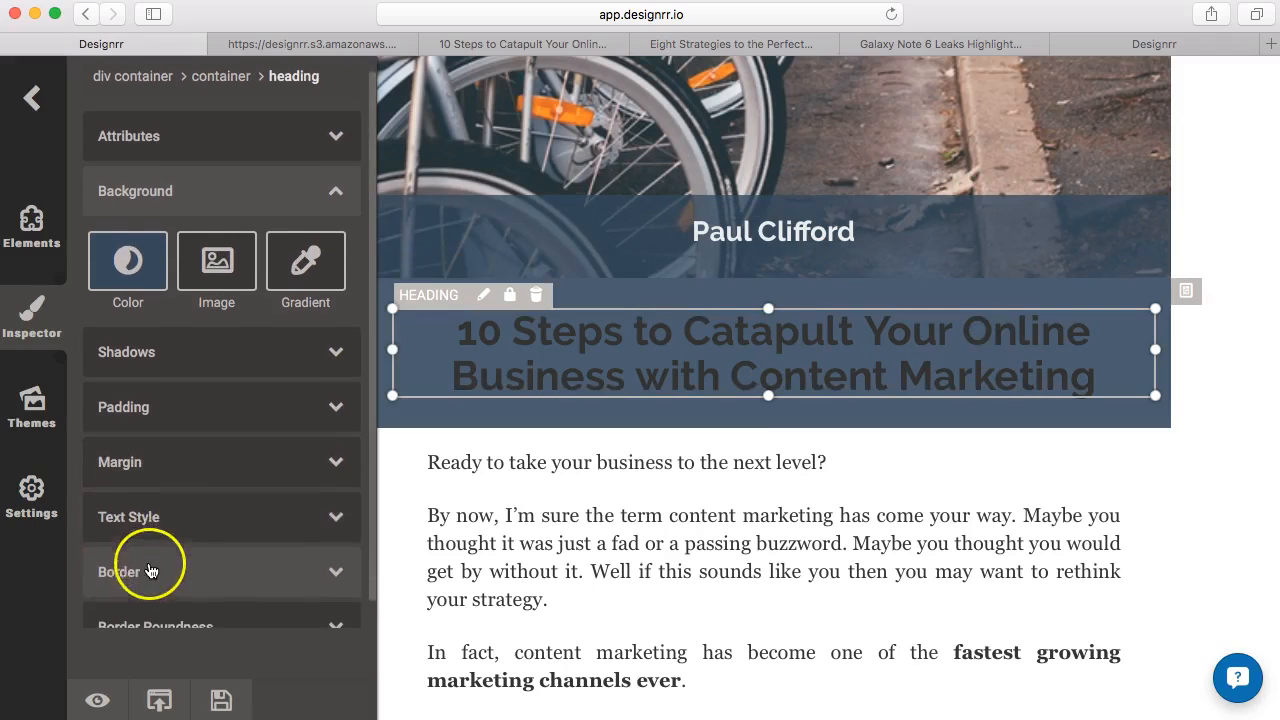
{"action": "left_click", "coordinate": [143, 520]}
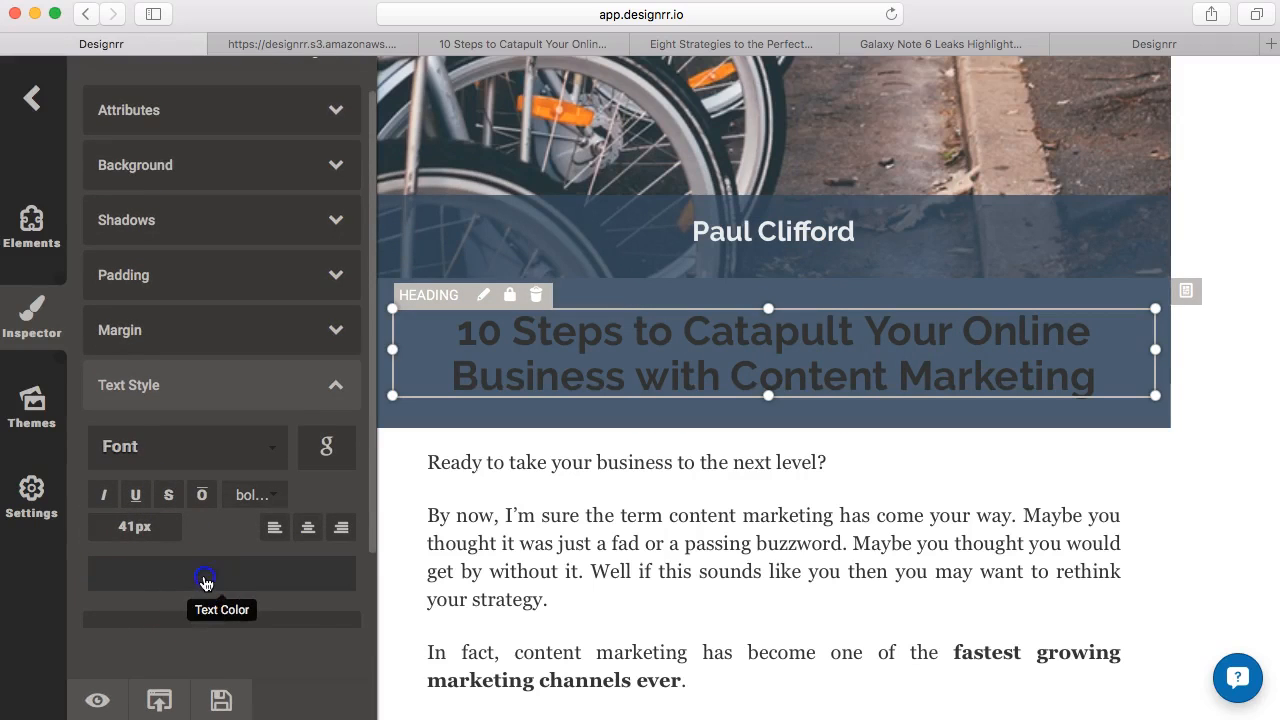
{"action": "left_click", "coordinate": [205, 584]}
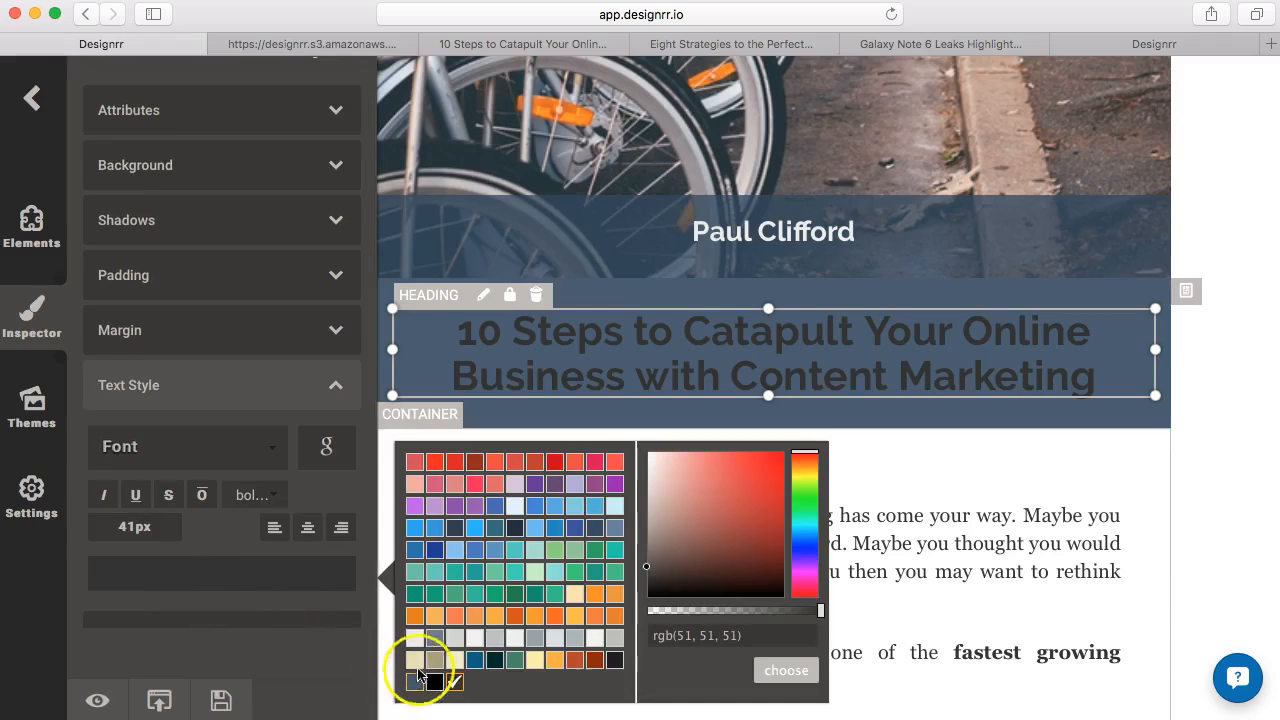
{"action": "left_click", "coordinate": [414, 640]}
{"action": "left_click", "coordinate": [786, 670]}
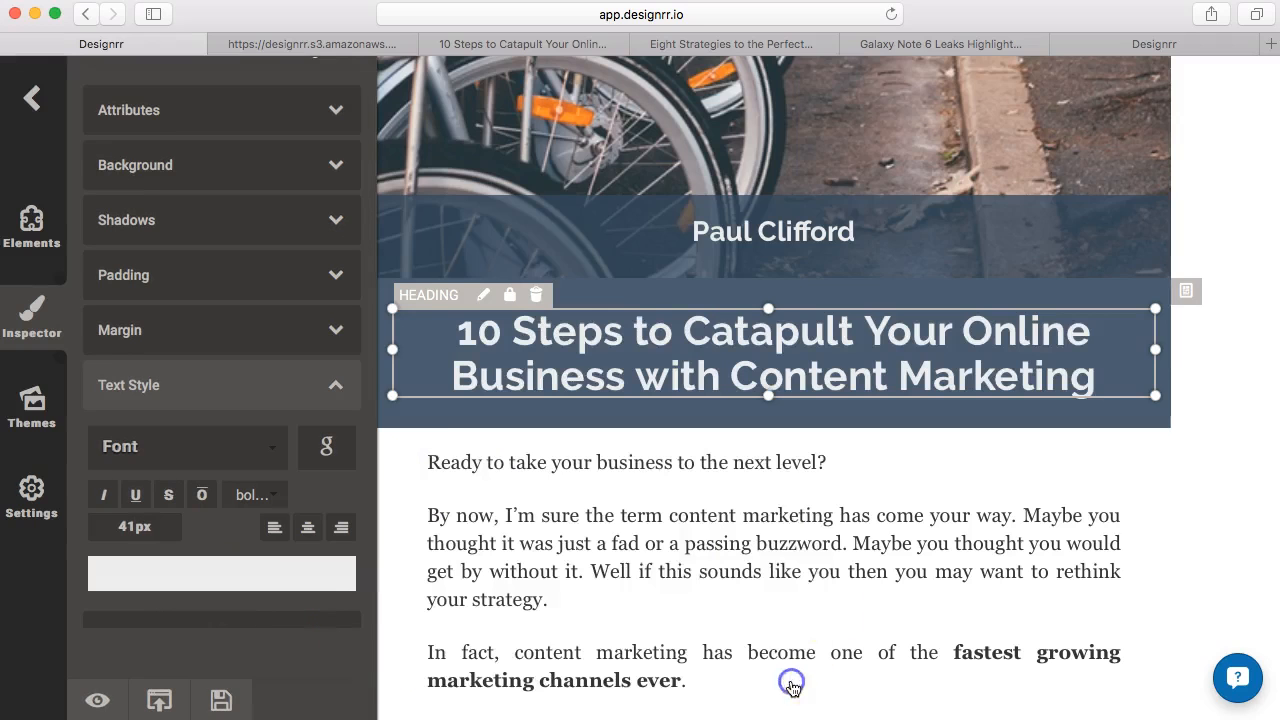
{"action": "scroll", "coordinate": [857, 557], "scroll_direction": "down", "scroll_amount": 2}
{"action": "left_click", "coordinate": [1230, 434]}
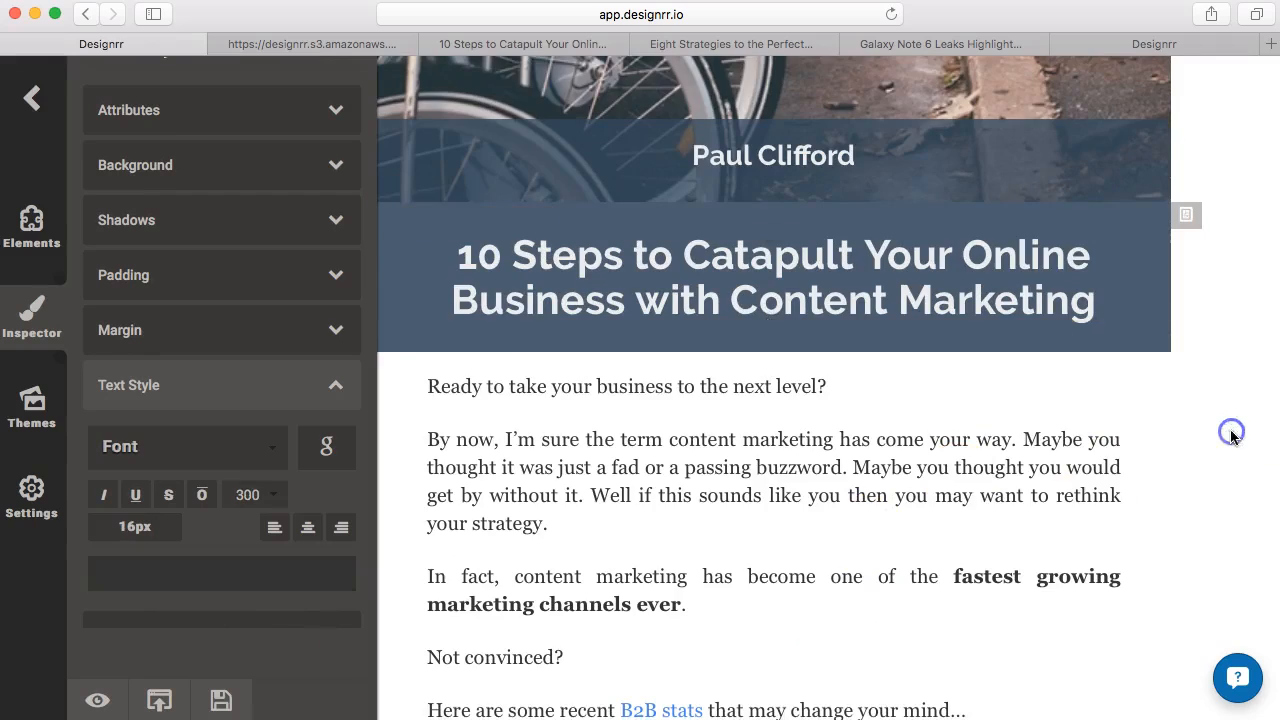
- Set the background of the page footer container holding the article title link to dark blue, rgba(52, 73, 94, 0.89)
{"action": "scroll", "coordinate": [1232, 436], "scroll_direction": "down", "scroll_amount": 10}
{"action": "scroll", "coordinate": [1232, 436], "scroll_direction": "down", "scroll_amount": 7}
{"action": "left_click", "coordinate": [1138, 390]}
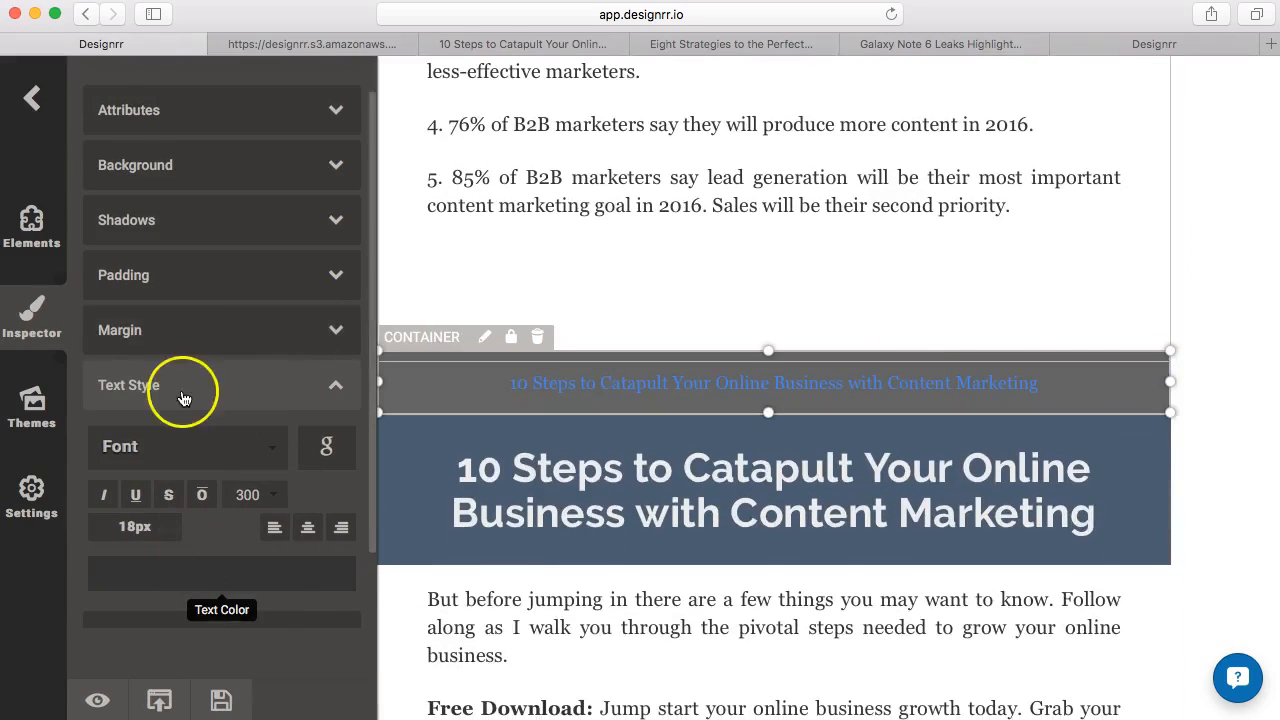
{"action": "left_click", "coordinate": [128, 170]}
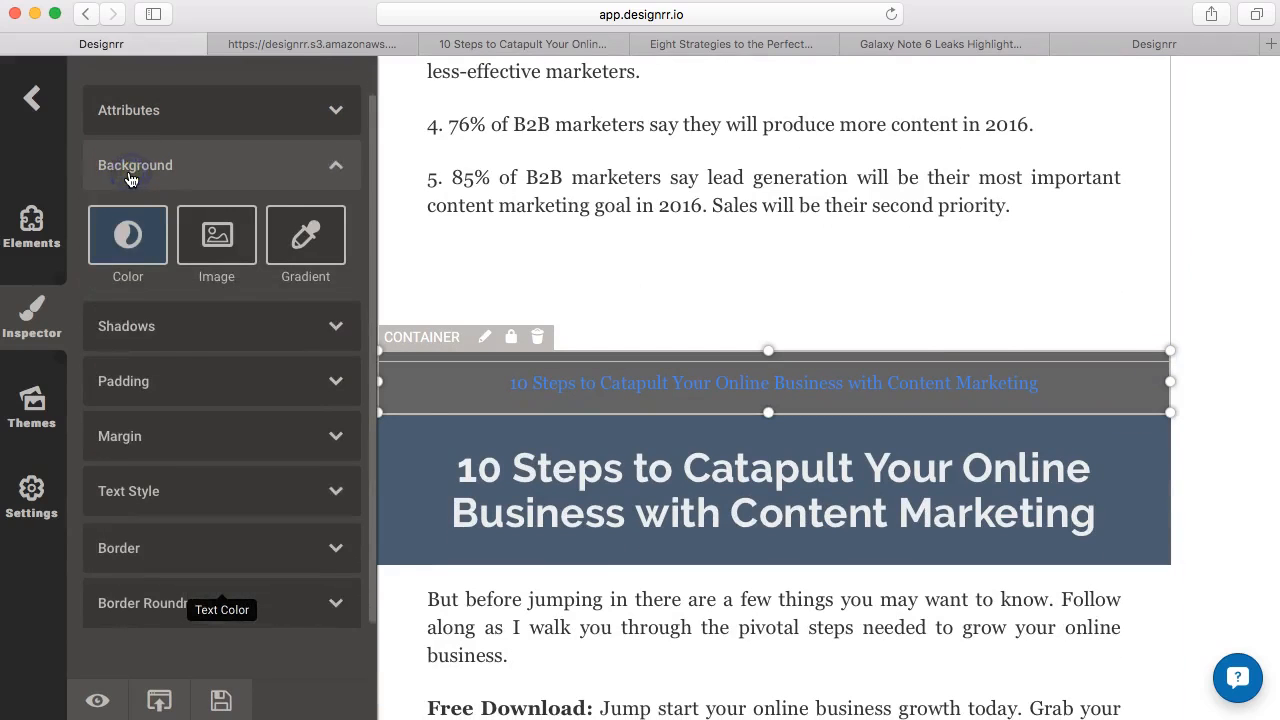
{"action": "left_click", "coordinate": [128, 235]}
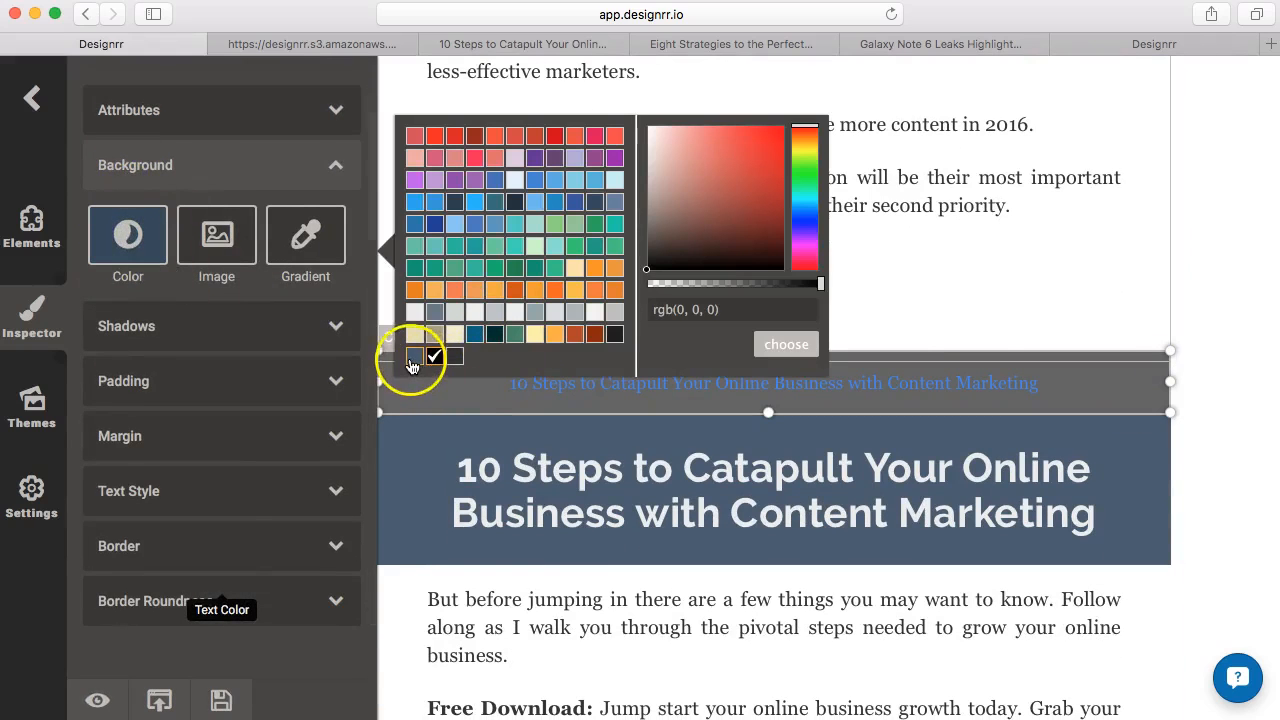
{"action": "left_click", "coordinate": [413, 358]}
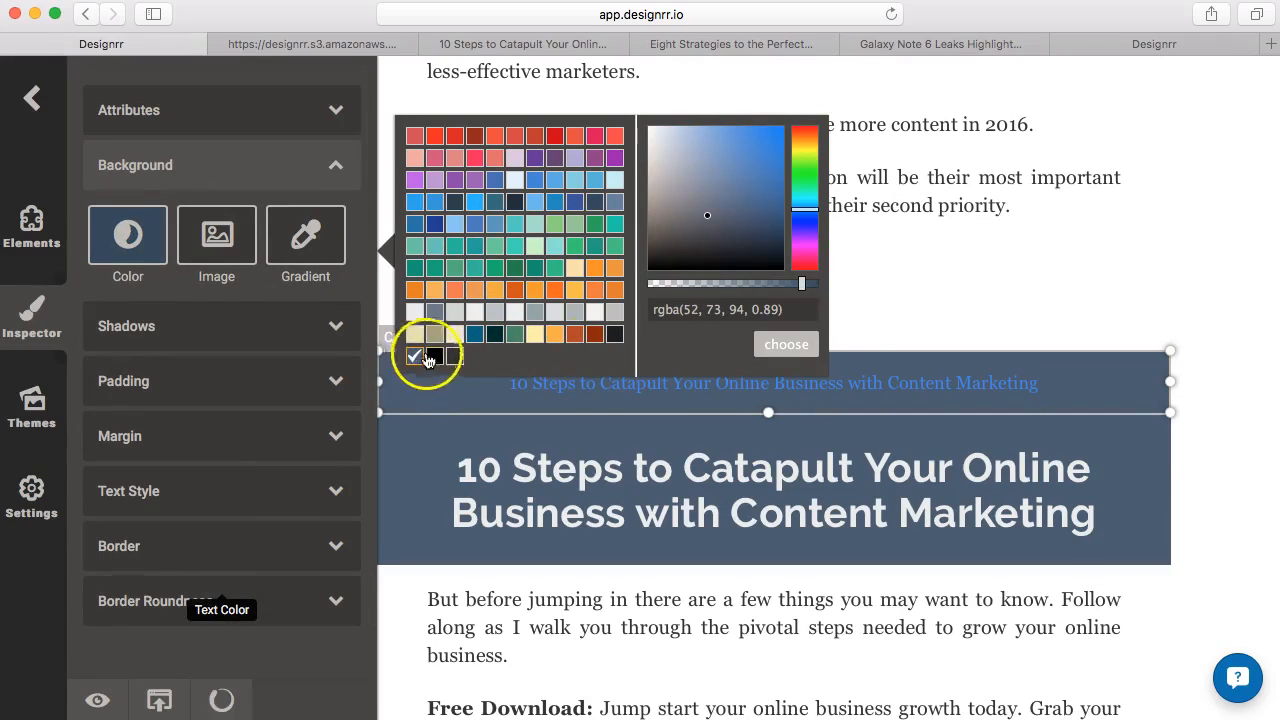
{"action": "left_click", "coordinate": [800, 345]}
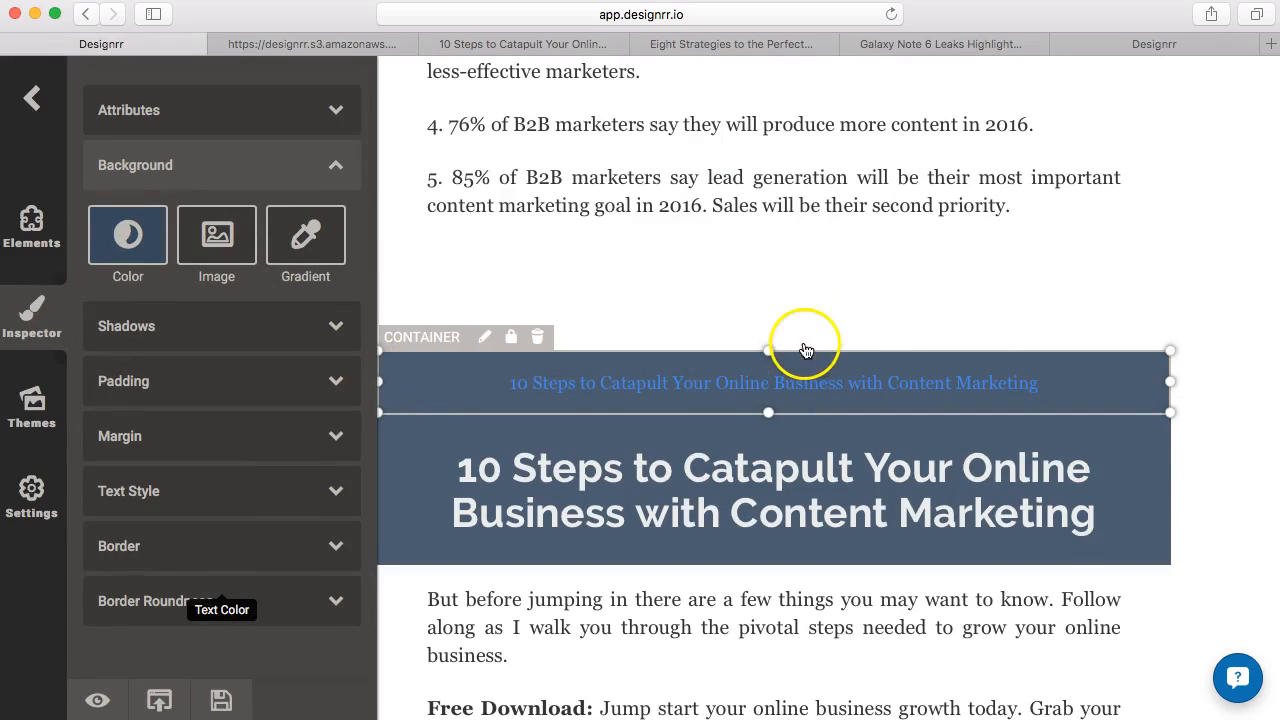
{"action": "left_click", "coordinate": [1222, 424]}
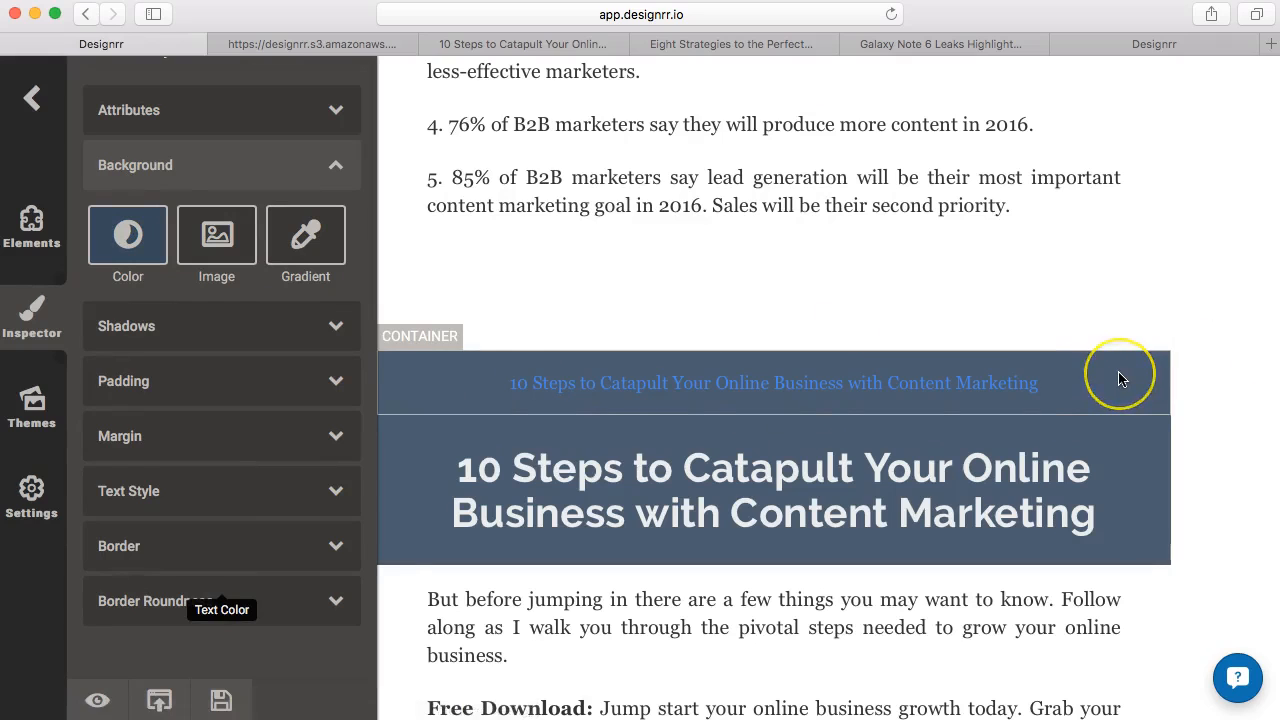
- Set the text colour of the article title link in the page footer to light grey
{"action": "left_click", "coordinate": [1026, 390]}
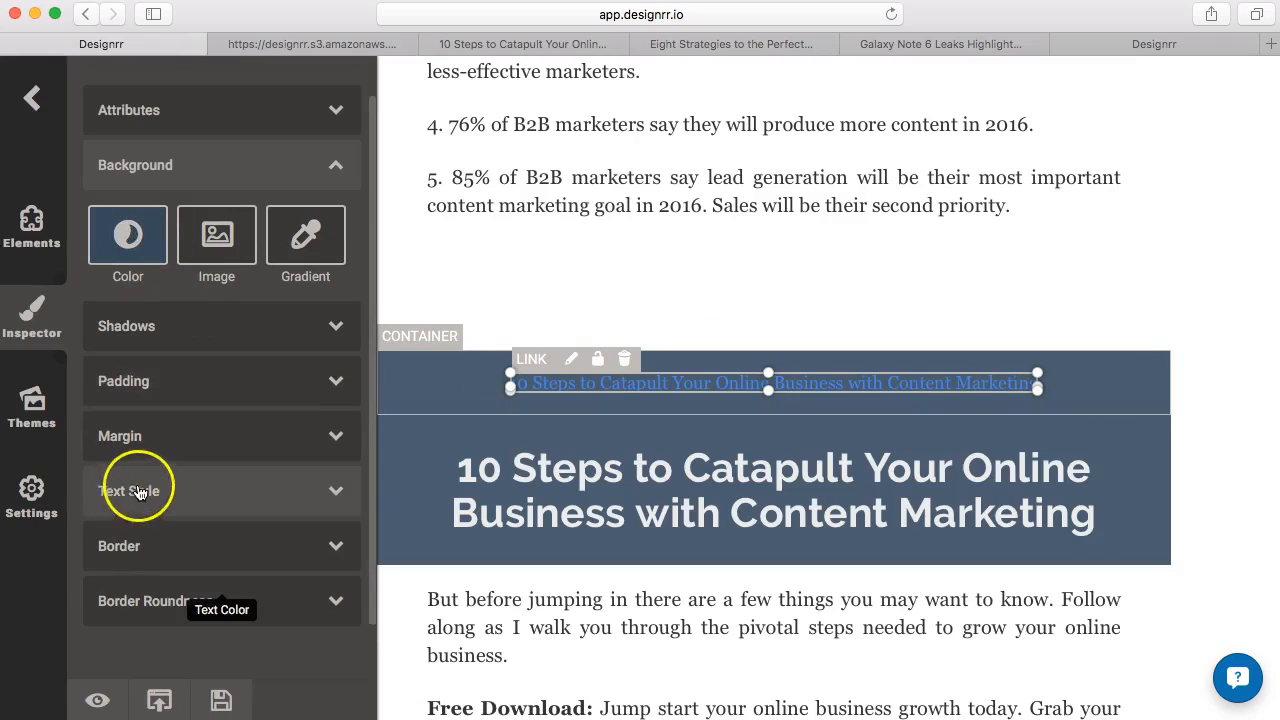
{"action": "left_click", "coordinate": [140, 491]}
{"action": "left_click", "coordinate": [216, 572]}
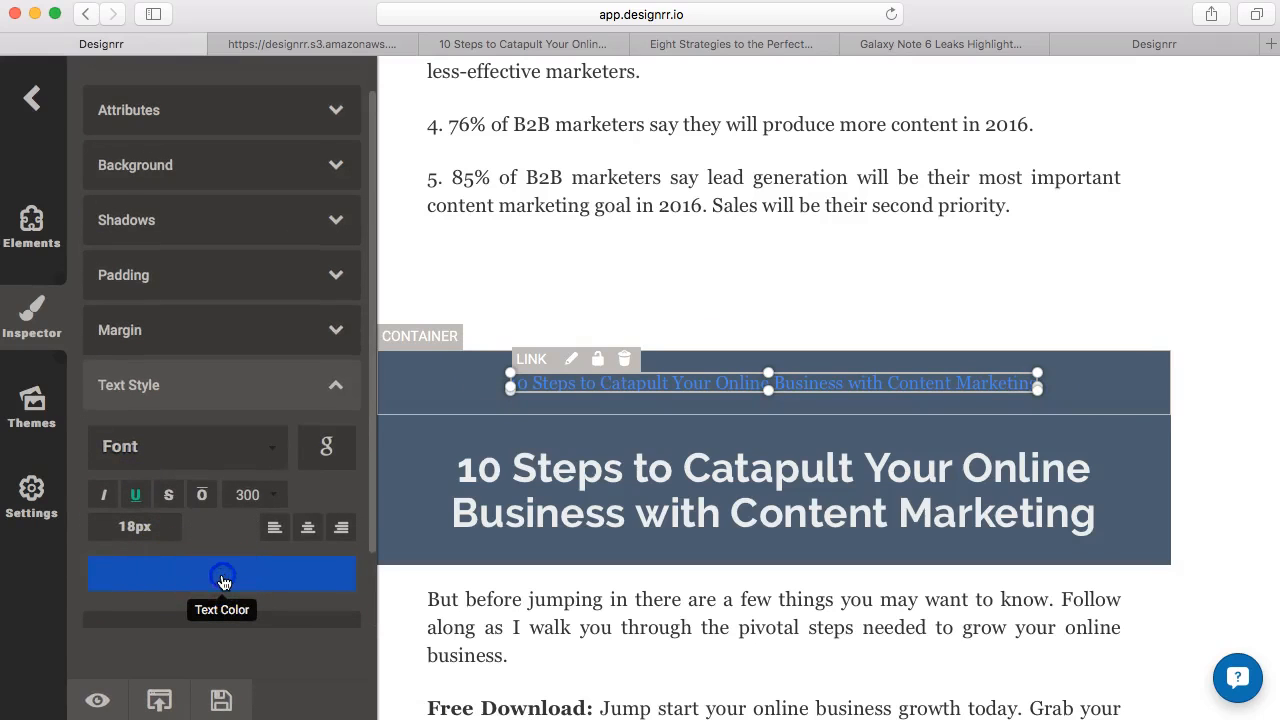
{"action": "left_click", "coordinate": [255, 578]}
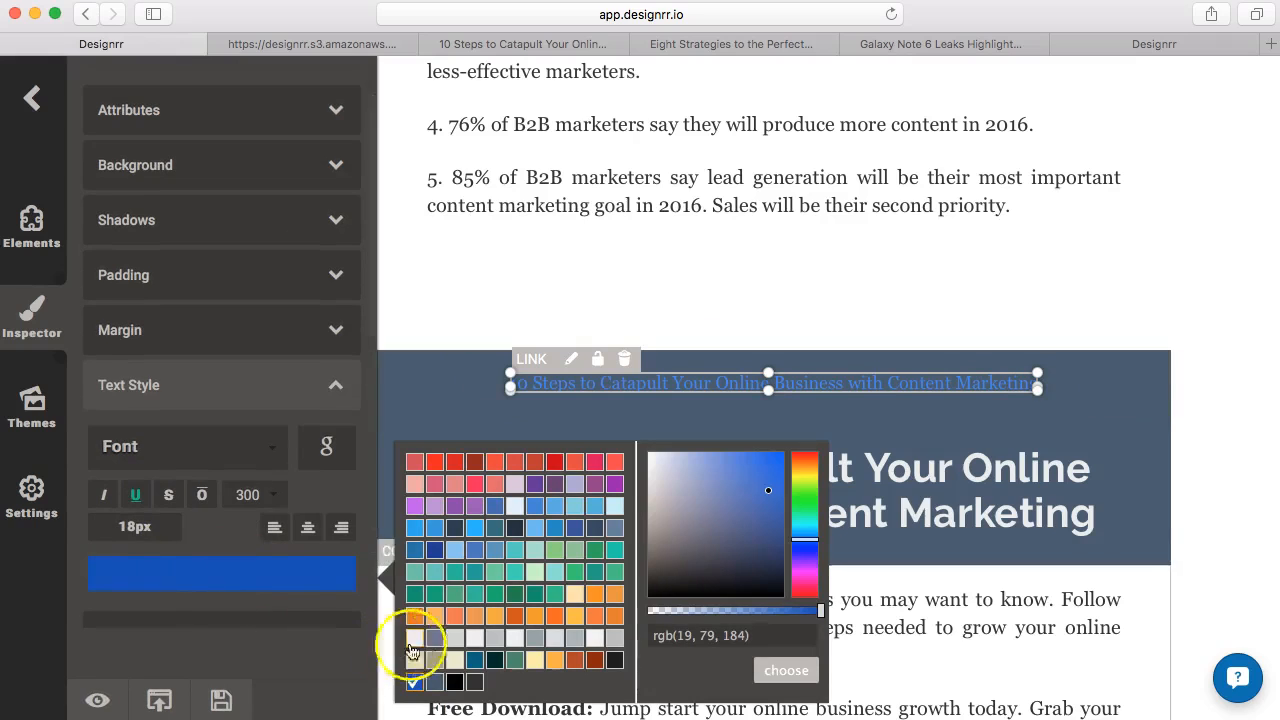
{"action": "left_click", "coordinate": [415, 640]}
{"action": "left_click", "coordinate": [780, 670]}
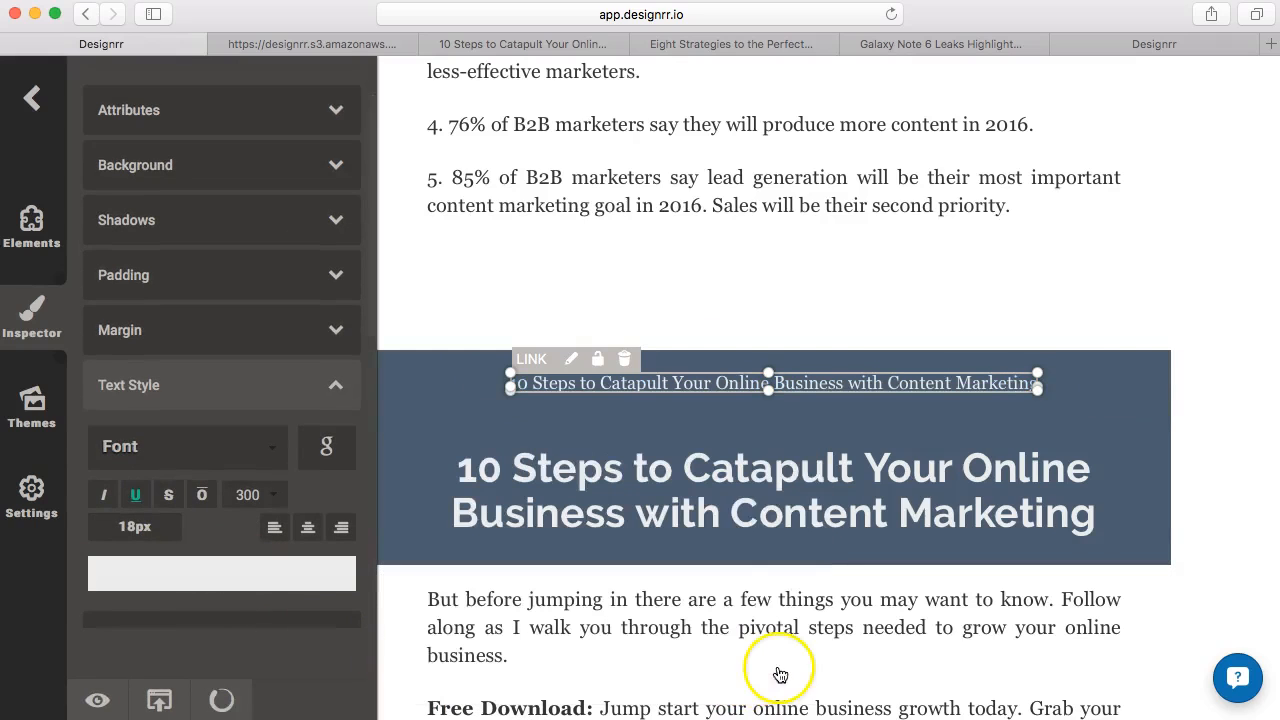
{"action": "left_click", "coordinate": [1233, 280]}
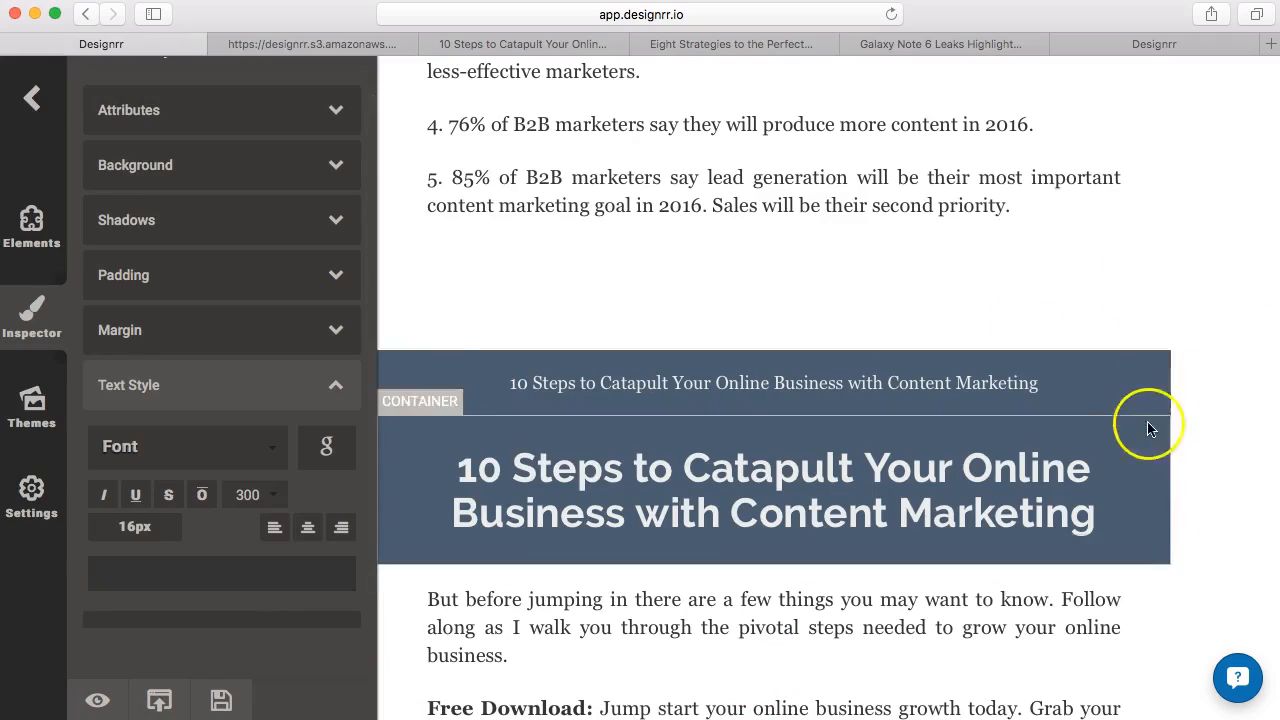
- Look through the following pages to check the header and footer styling and the layout of the infographic
{"action": "scroll", "coordinate": [1165, 462], "scroll_direction": "down", "scroll_amount": 15}
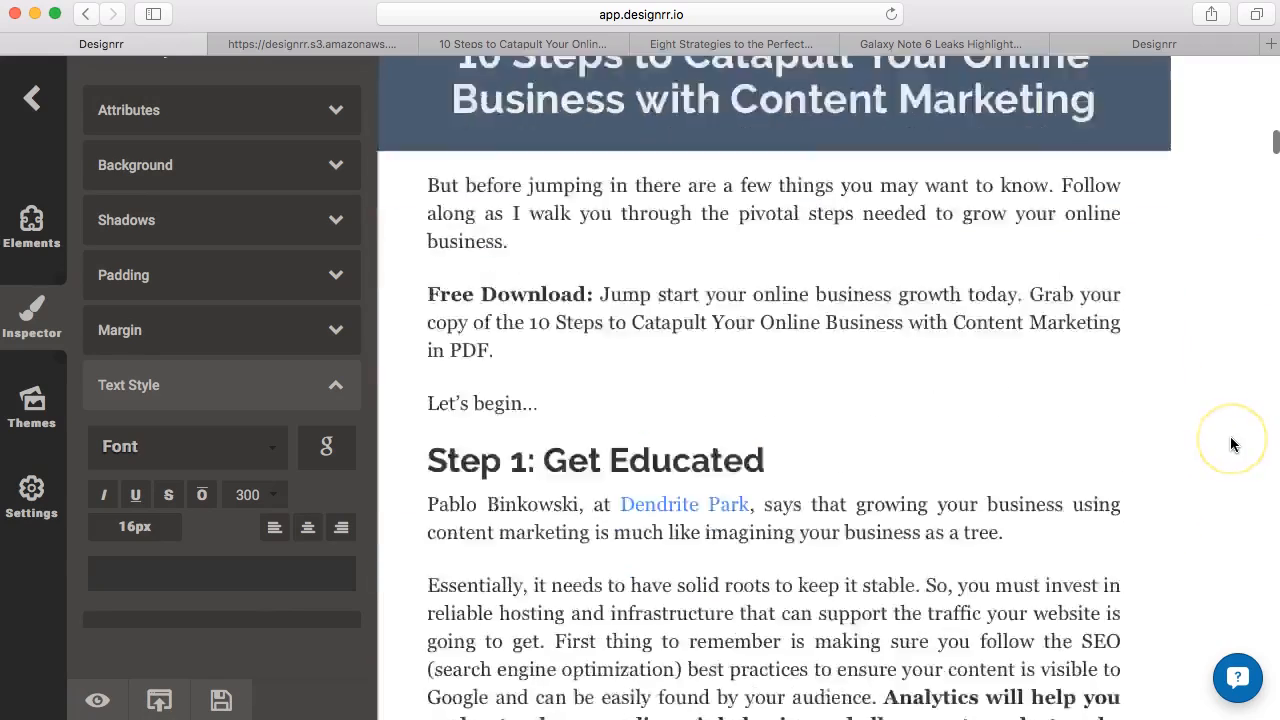
{"action": "scroll", "coordinate": [1230, 444], "scroll_direction": "down", "scroll_amount": 6}
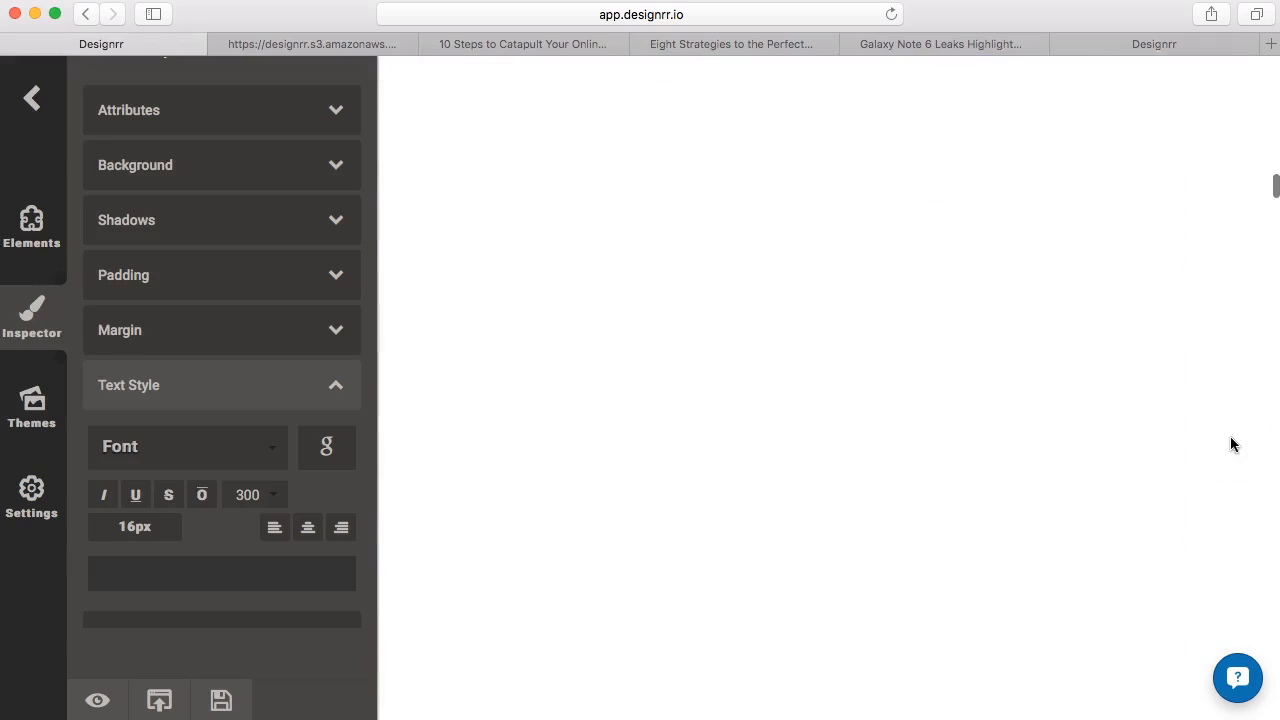
{"action": "scroll", "coordinate": [1232, 444], "scroll_direction": "down", "scroll_amount": 6}
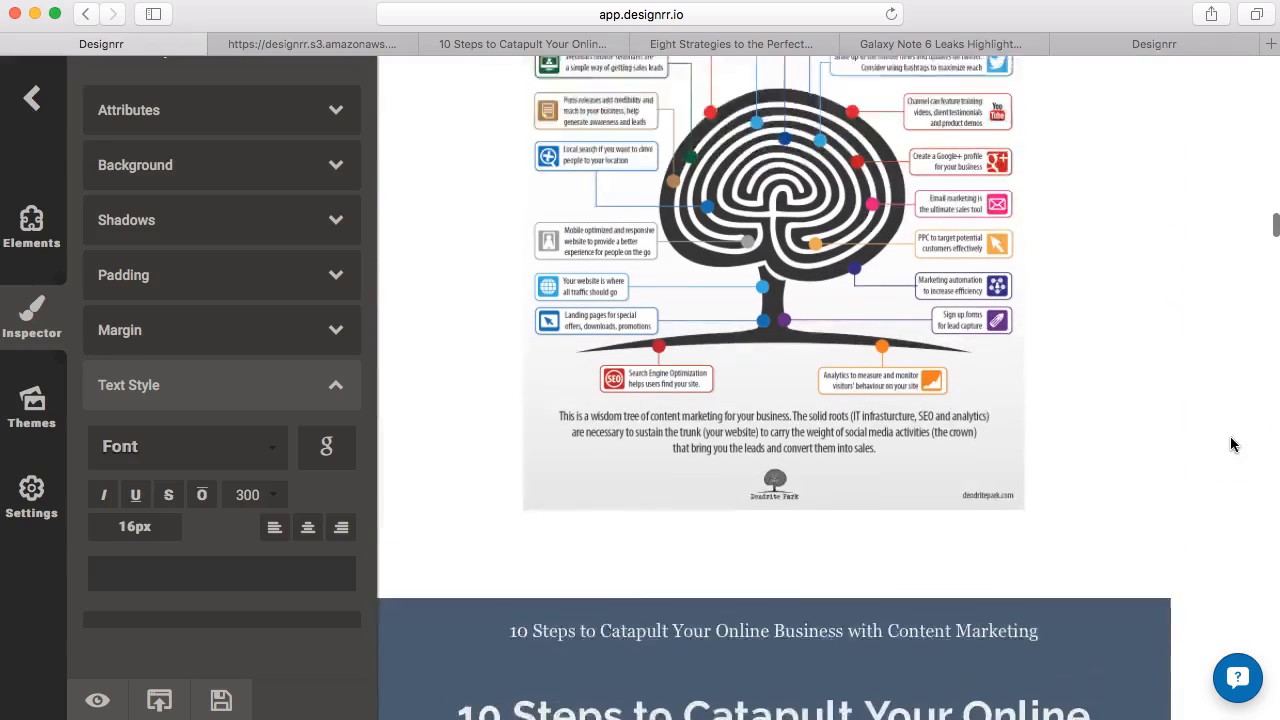
{"action": "scroll", "coordinate": [1231, 444], "scroll_direction": "down", "scroll_amount": 2}
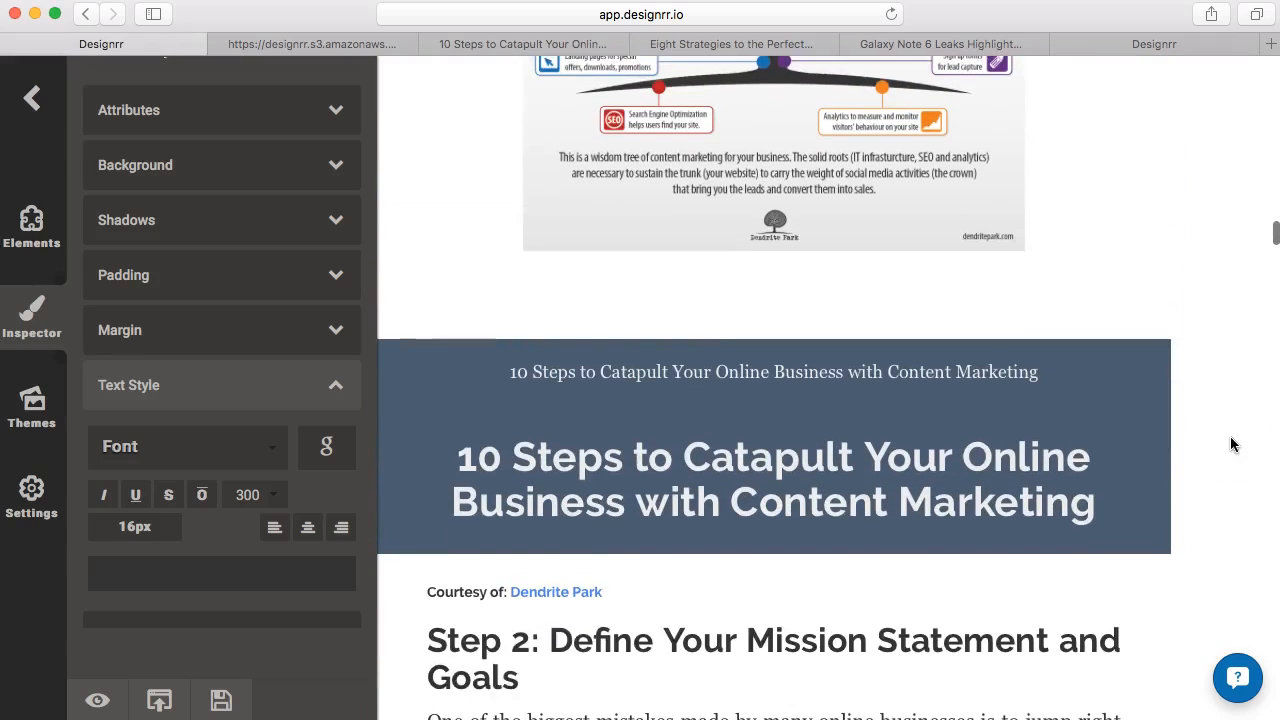
{"action": "scroll", "coordinate": [1185, 276], "scroll_direction": "up", "scroll_amount": 1}
{"action": "scroll", "coordinate": [1185, 276], "scroll_direction": "up", "scroll_amount": 5}
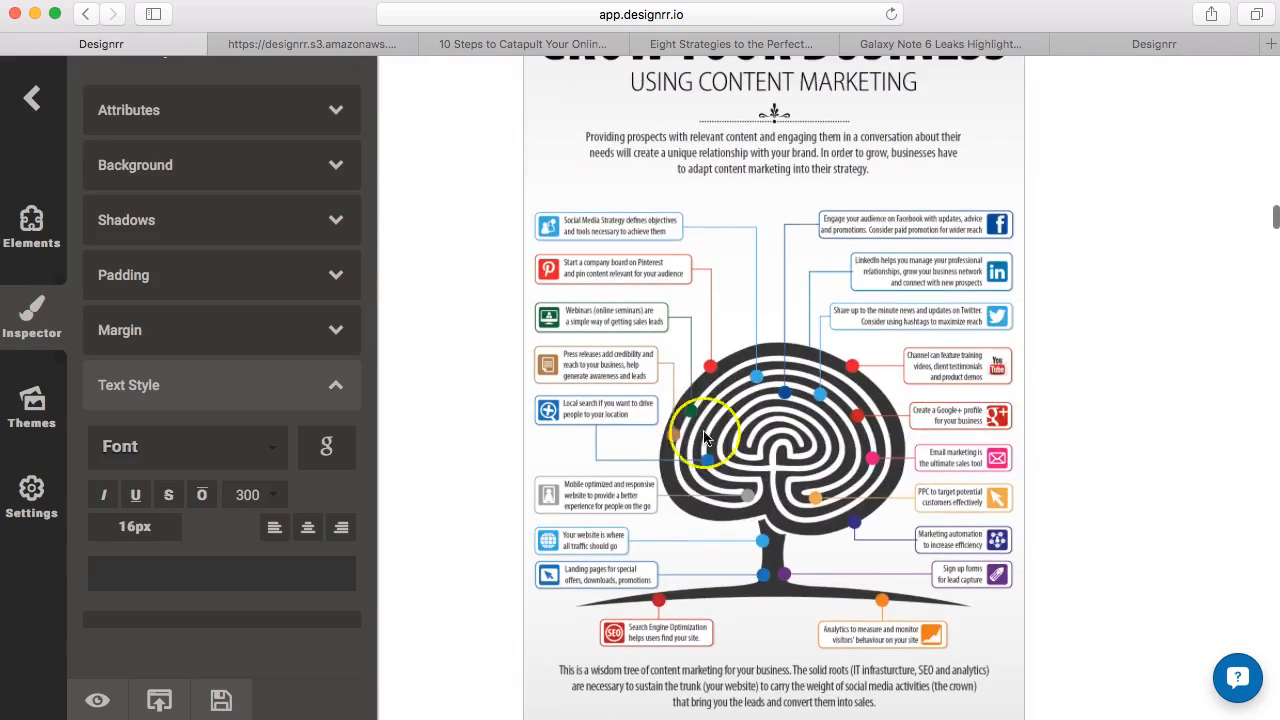
{"action": "scroll", "coordinate": [1216, 238], "scroll_direction": "up", "scroll_amount": 3}
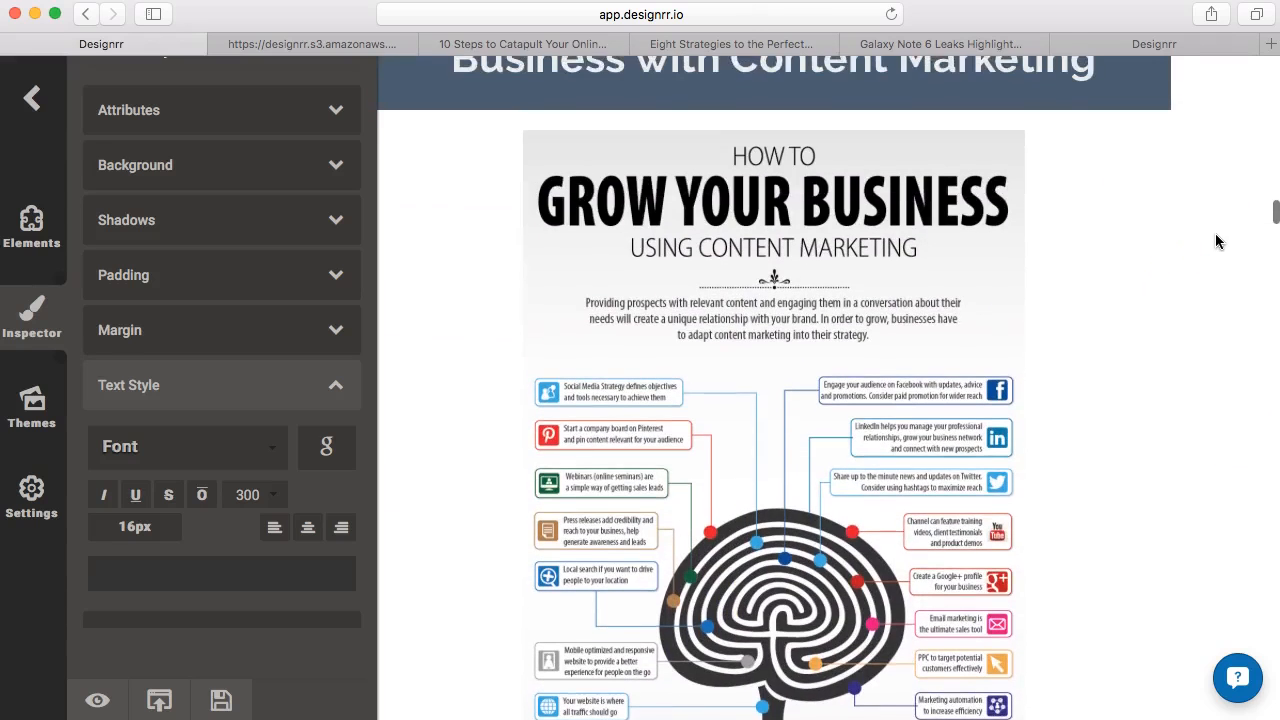
{"action": "scroll", "coordinate": [1216, 238], "scroll_direction": "down", "scroll_amount": 5}
{"action": "scroll", "coordinate": [1216, 240], "scroll_direction": "down", "scroll_amount": 1}
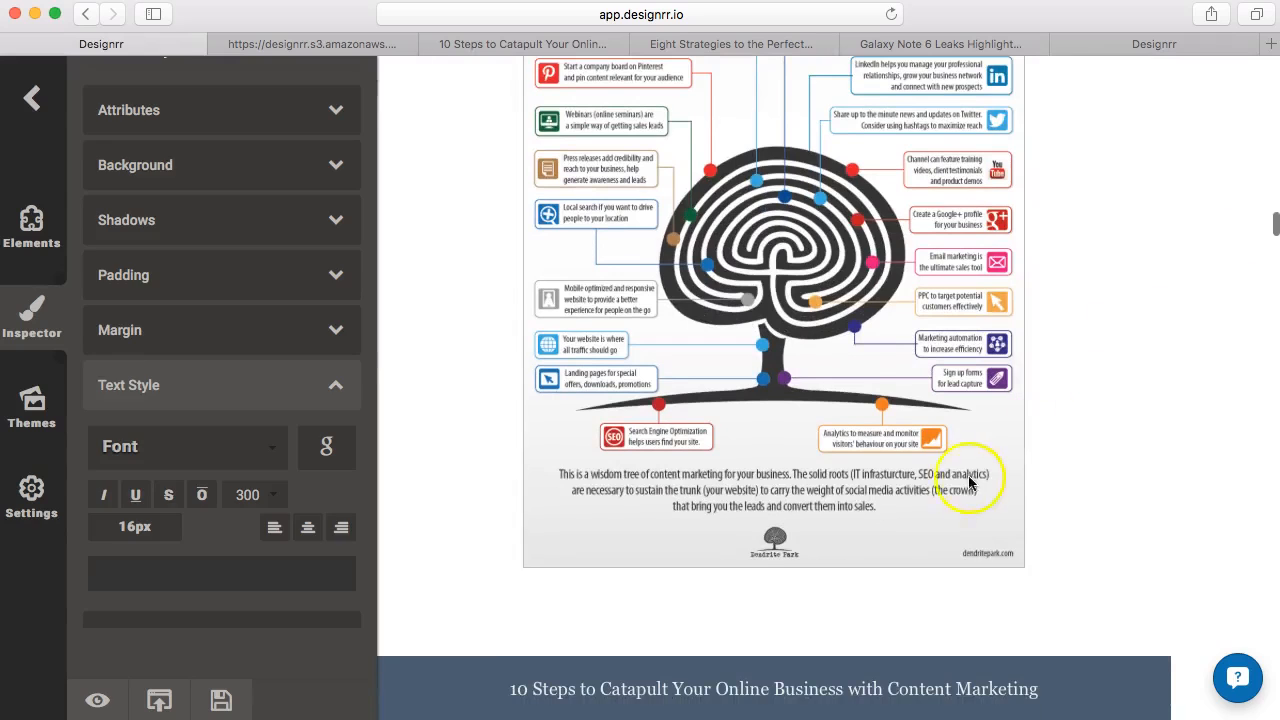
- Try to enlarge the "Grow Your Business" infographic from its lower corner
{"action": "left_click", "coordinate": [1000, 525]}
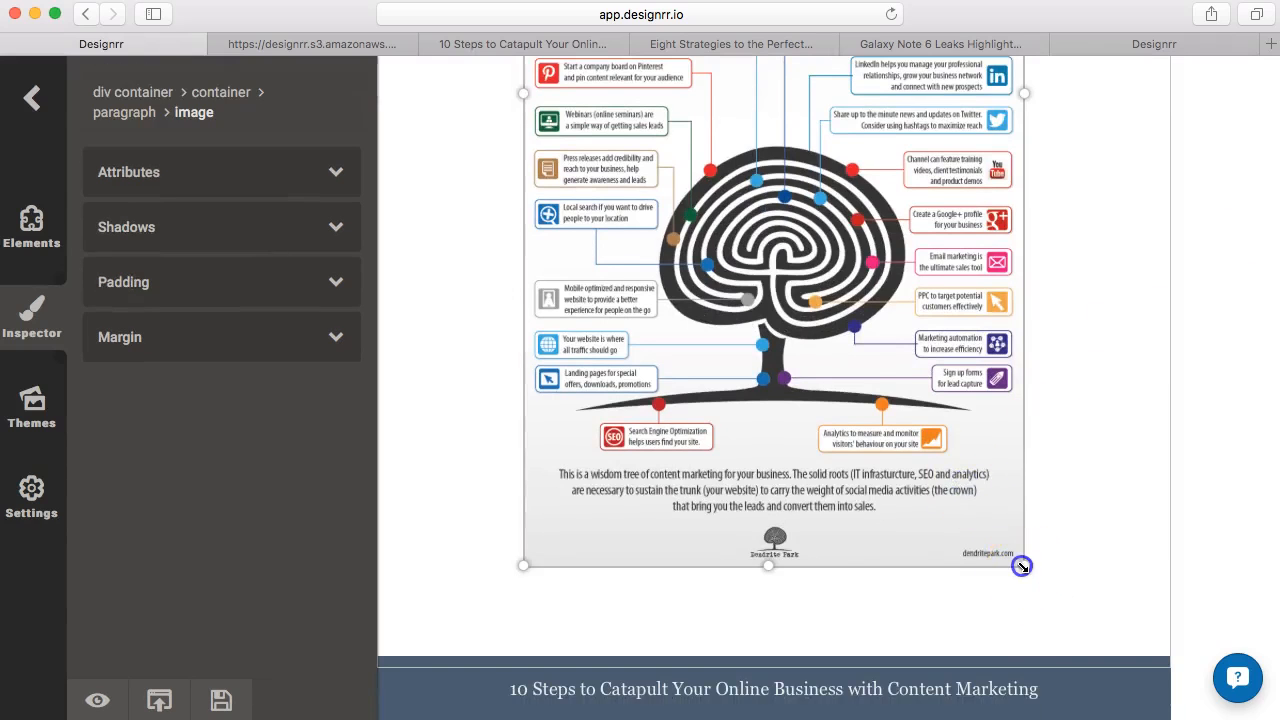
{"action": "left_click_drag", "start_coordinate": [1022, 568], "coordinate": [1133, 647]}
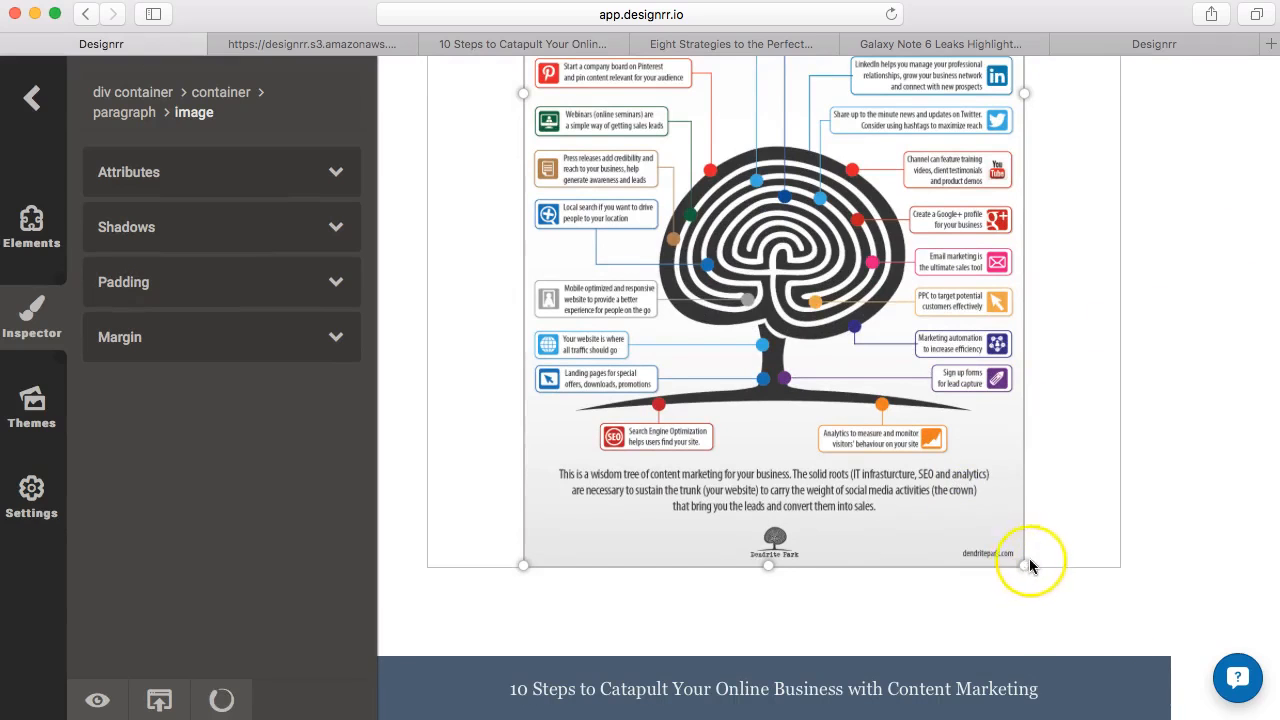
{"action": "left_click_drag", "start_coordinate": [1028, 563], "coordinate": [1058, 549]}
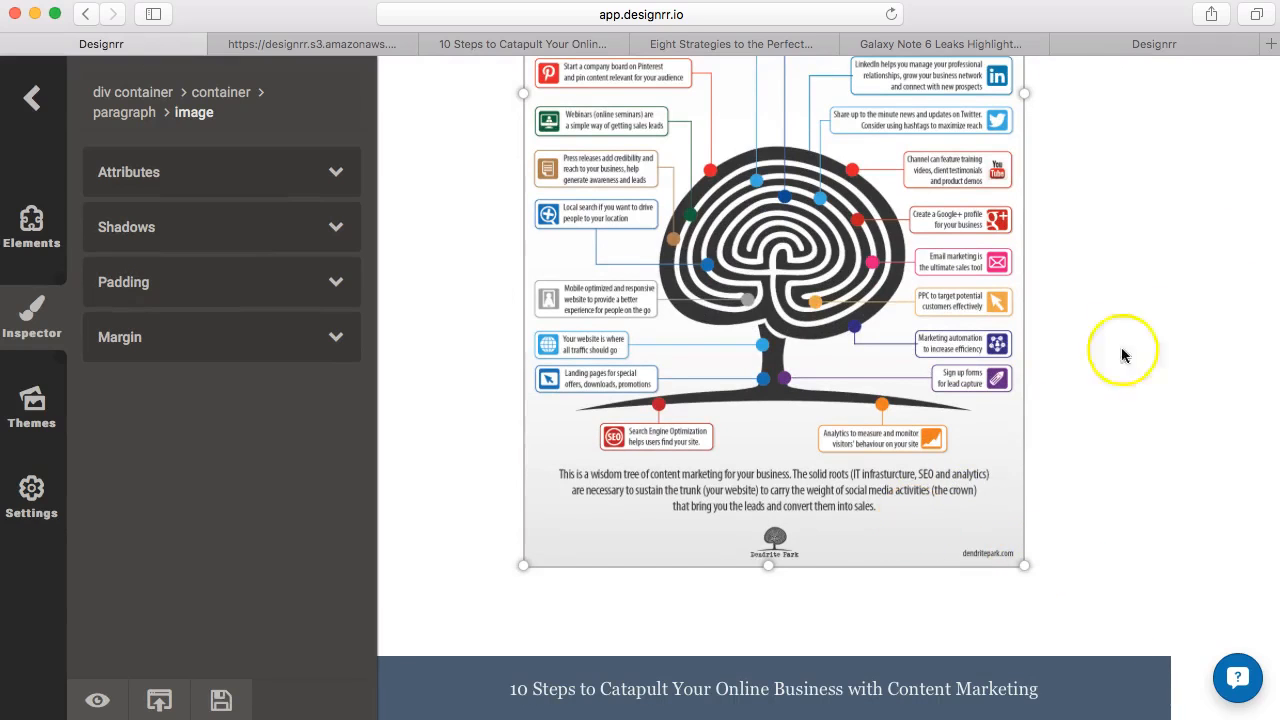
{"action": "left_click", "coordinate": [1171, 466]}
- Make the paragraph block that contains the "Grow Your Business" infographic slightly narrower
{"action": "scroll", "coordinate": [900, 475], "scroll_direction": "down", "scroll_amount": 3}
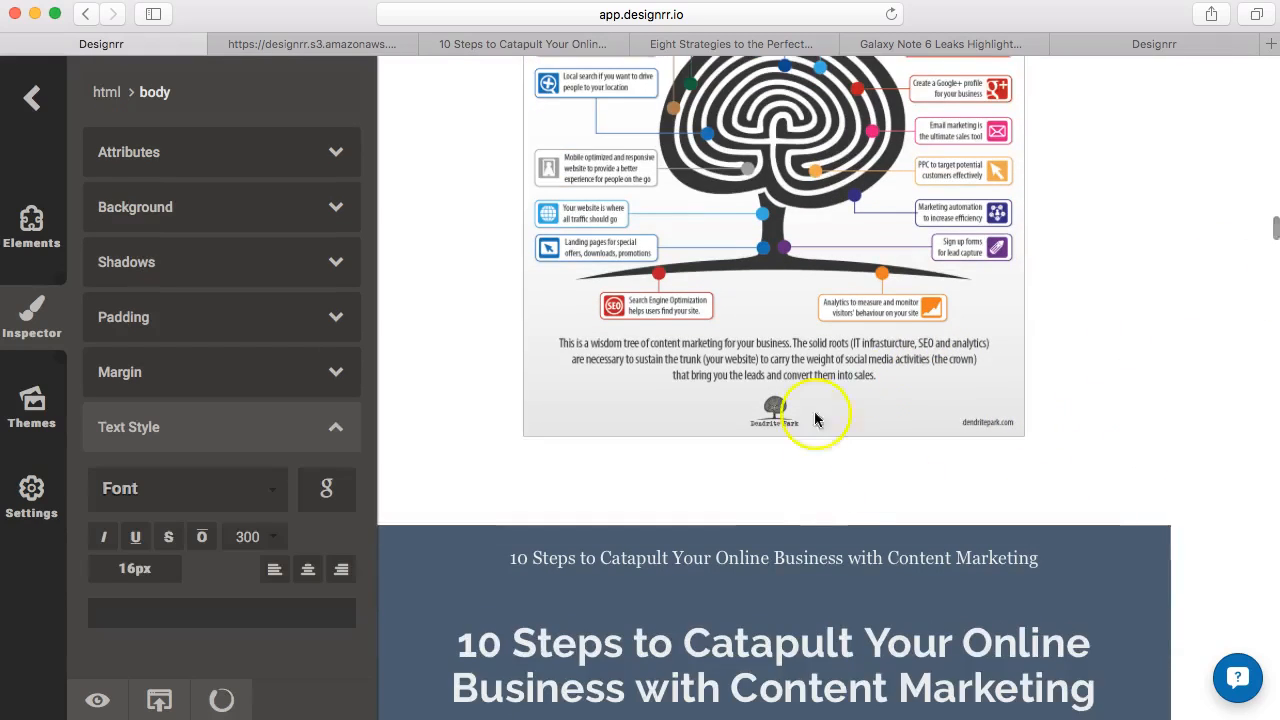
{"action": "left_click", "coordinate": [917, 392]}
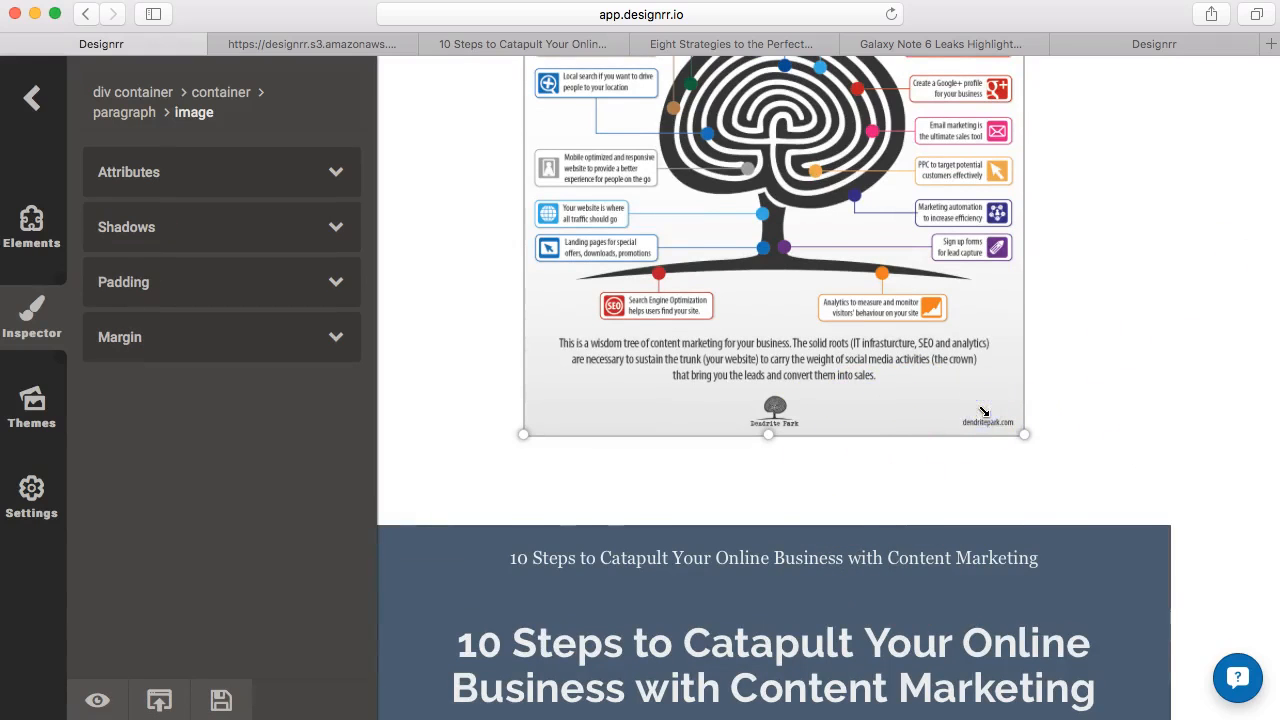
{"action": "left_click", "coordinate": [1063, 425]}
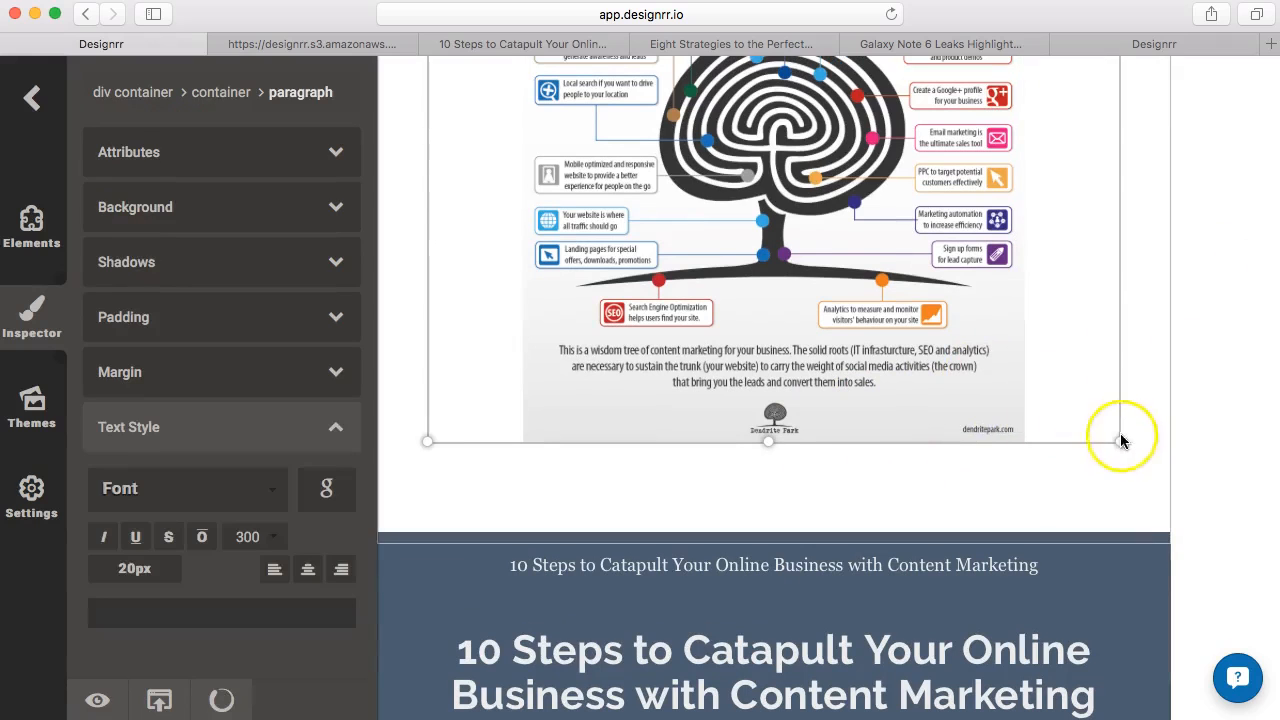
{"action": "left_click_drag", "start_coordinate": [1116, 441], "coordinate": [1068, 478]}
{"action": "left_click", "coordinate": [1184, 432]}
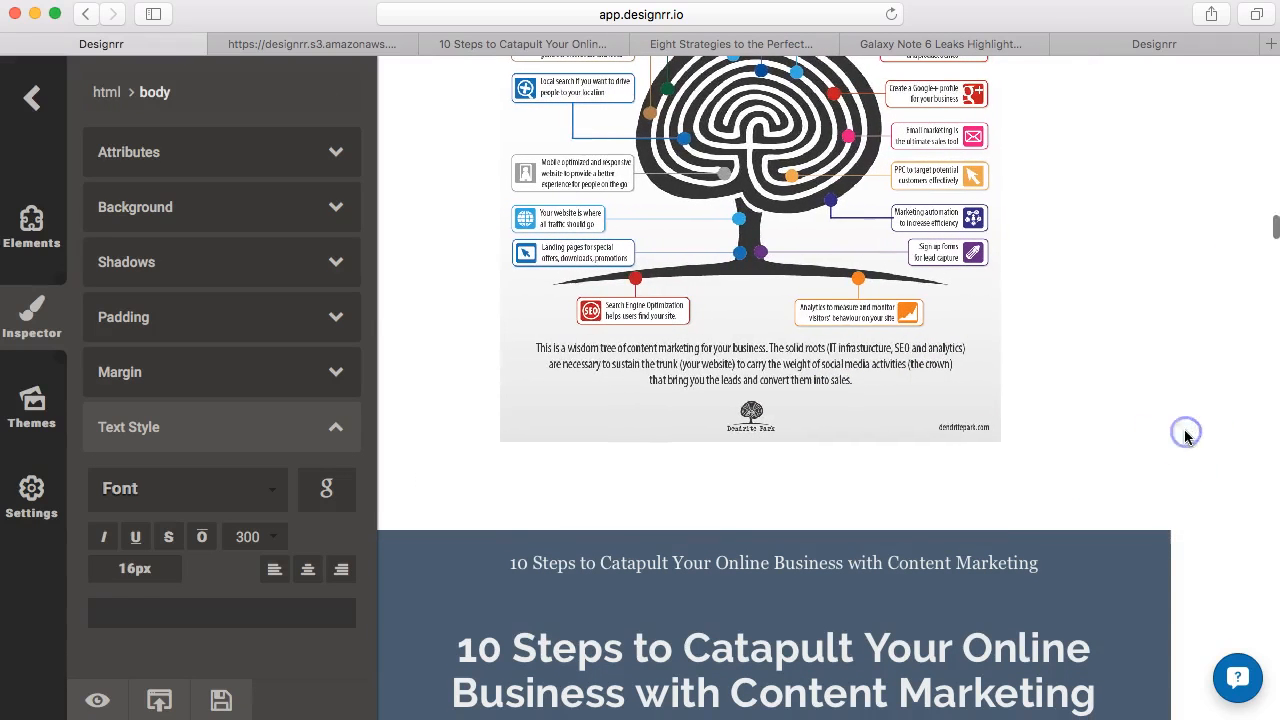
- Delete the whole heading "Next Step: Download this article in a PDF" at the end of the article
{"action": "scroll", "coordinate": [1184, 437], "scroll_direction": "down", "scroll_amount": 4}
{"action": "scroll", "coordinate": [1184, 437], "scroll_direction": "down", "scroll_amount": 20}
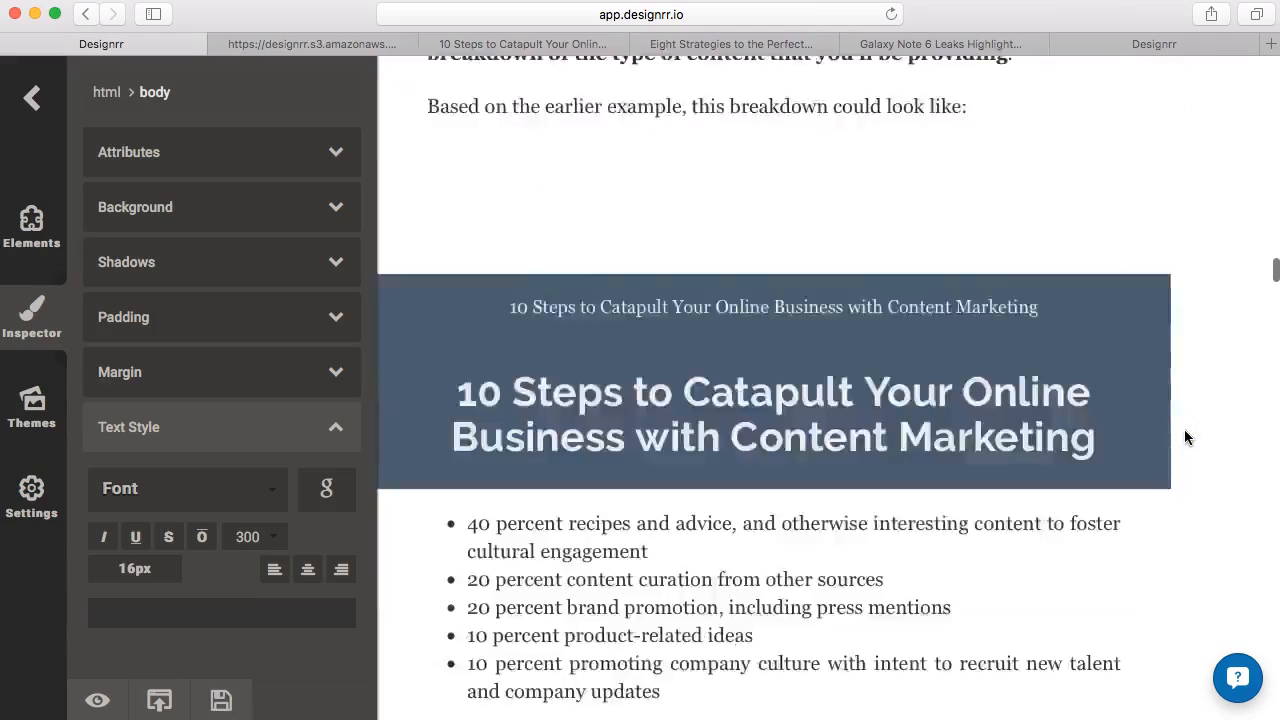
{"action": "scroll", "coordinate": [1184, 437], "scroll_direction": "down", "scroll_amount": 20}
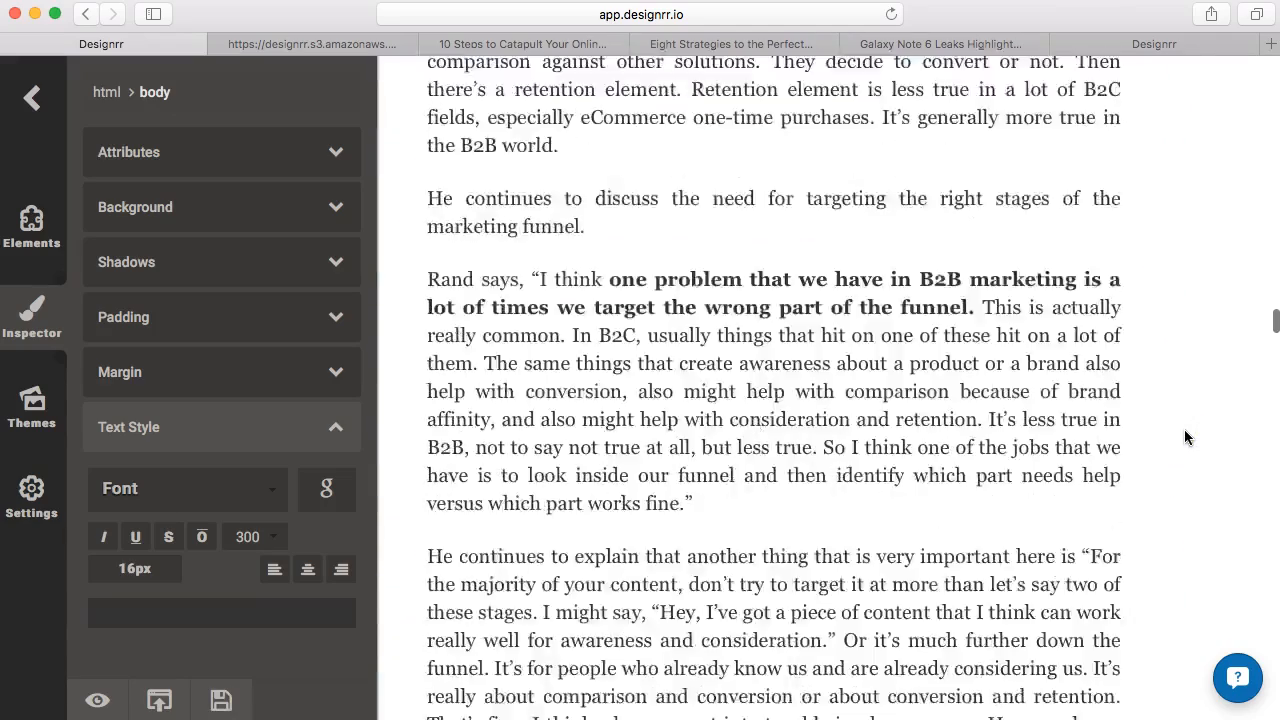
{"action": "scroll", "coordinate": [1184, 437], "scroll_direction": "down", "scroll_amount": 20}
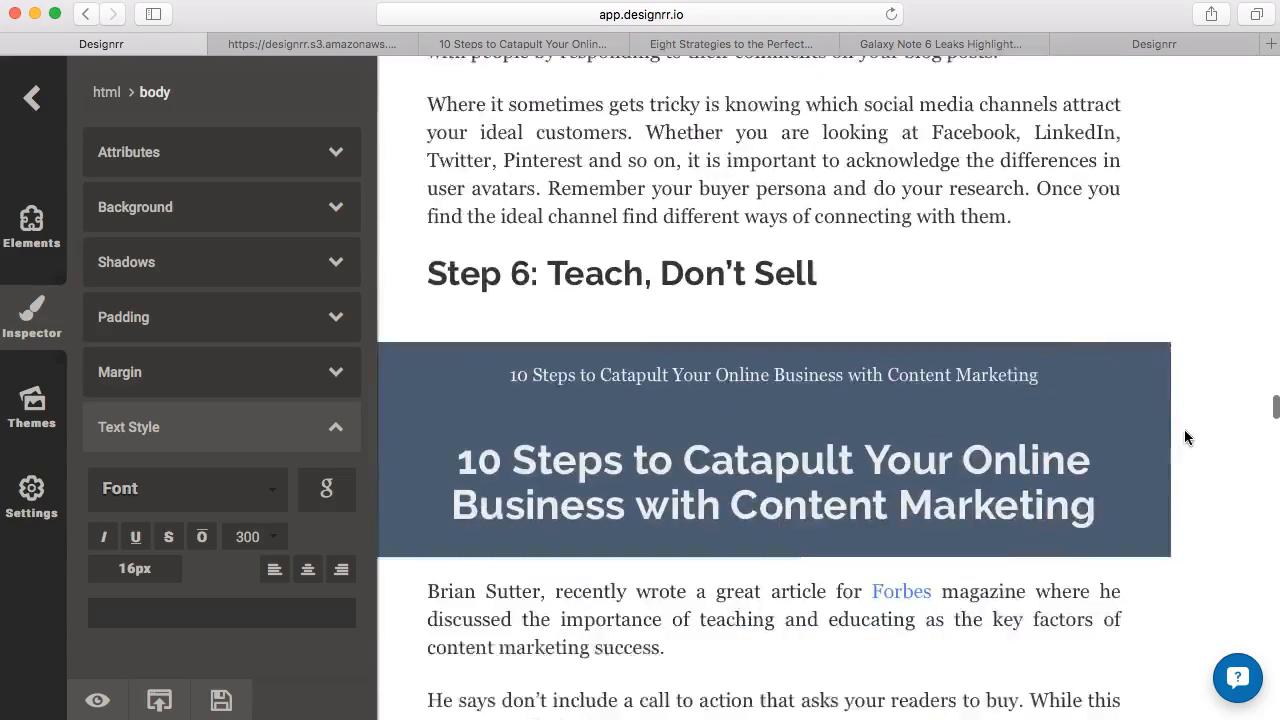
{"action": "scroll", "coordinate": [1184, 437], "scroll_direction": "down", "scroll_amount": 10}
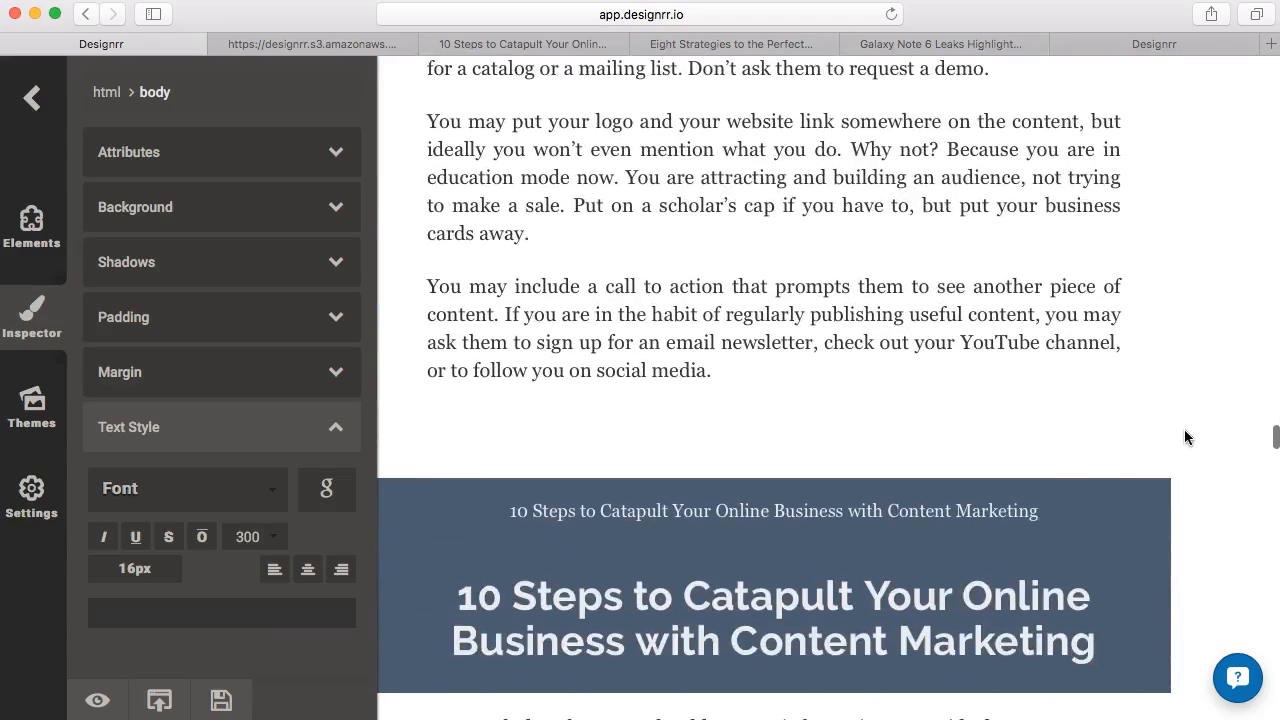
{"action": "scroll", "coordinate": [1184, 437], "scroll_direction": "down", "scroll_amount": 20}
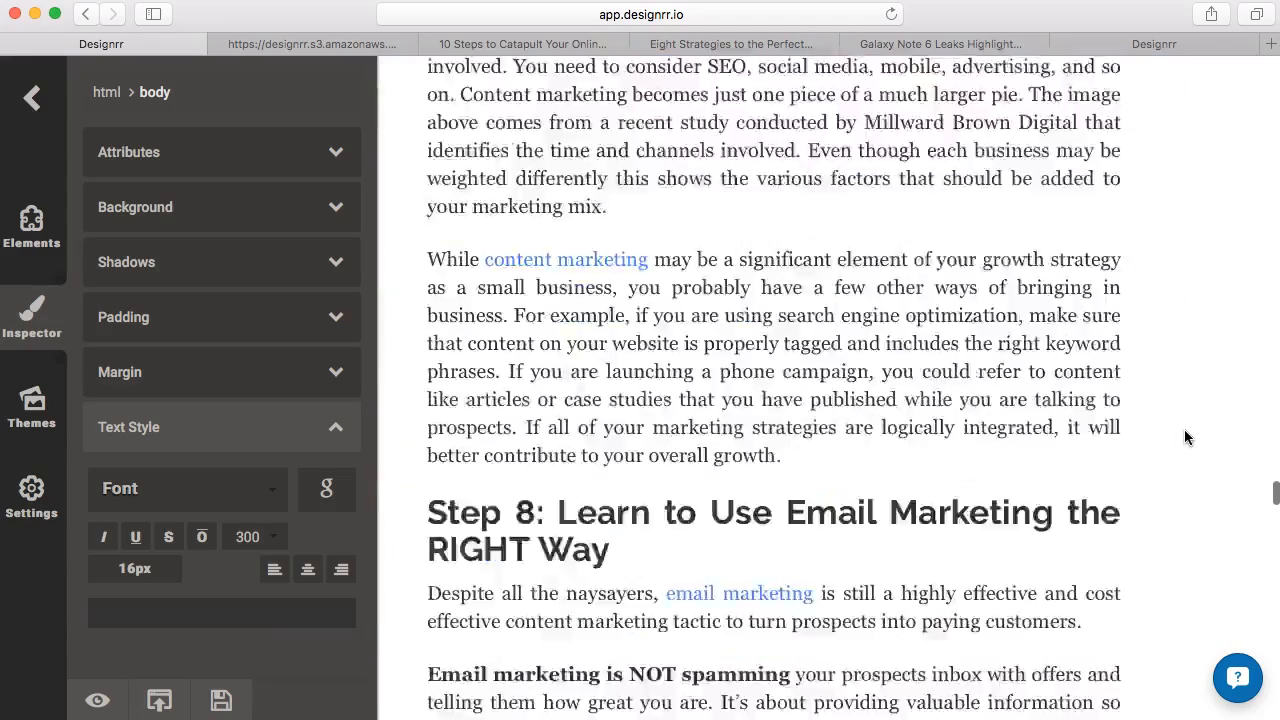
{"action": "scroll", "coordinate": [1186, 437], "scroll_direction": "down", "scroll_amount": 20}
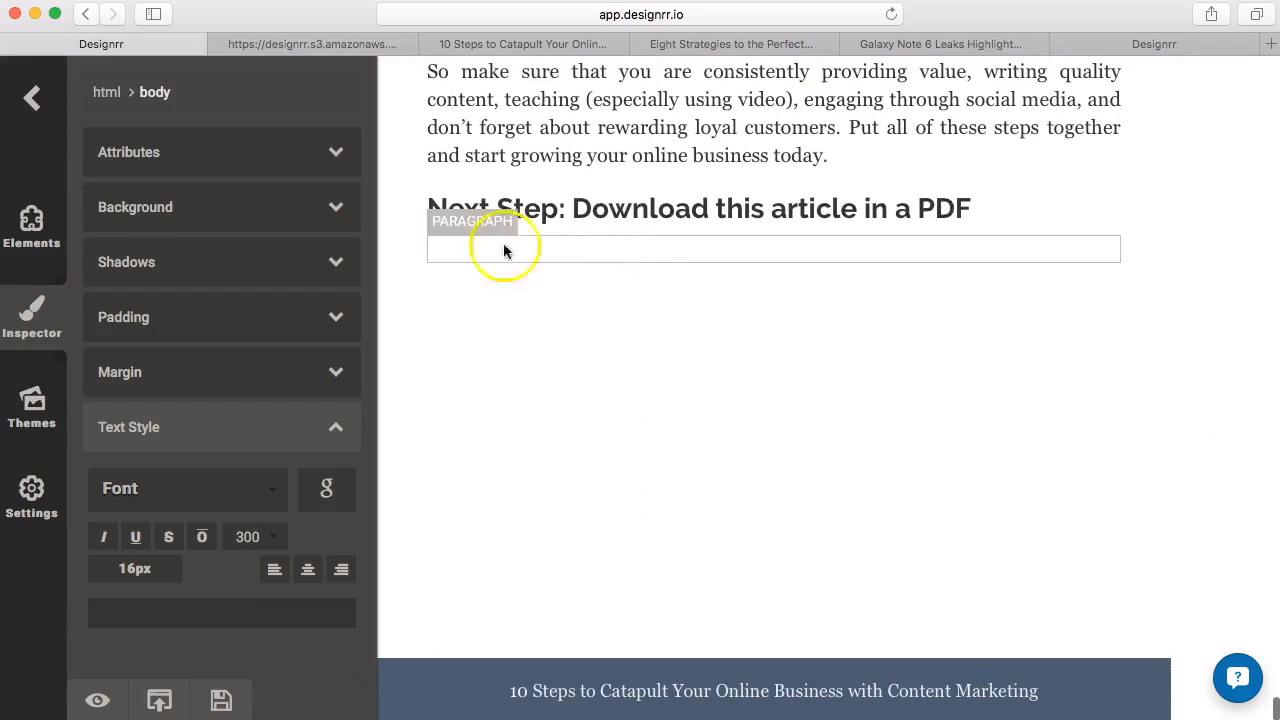
{"action": "left_click", "coordinate": [496, 210]}
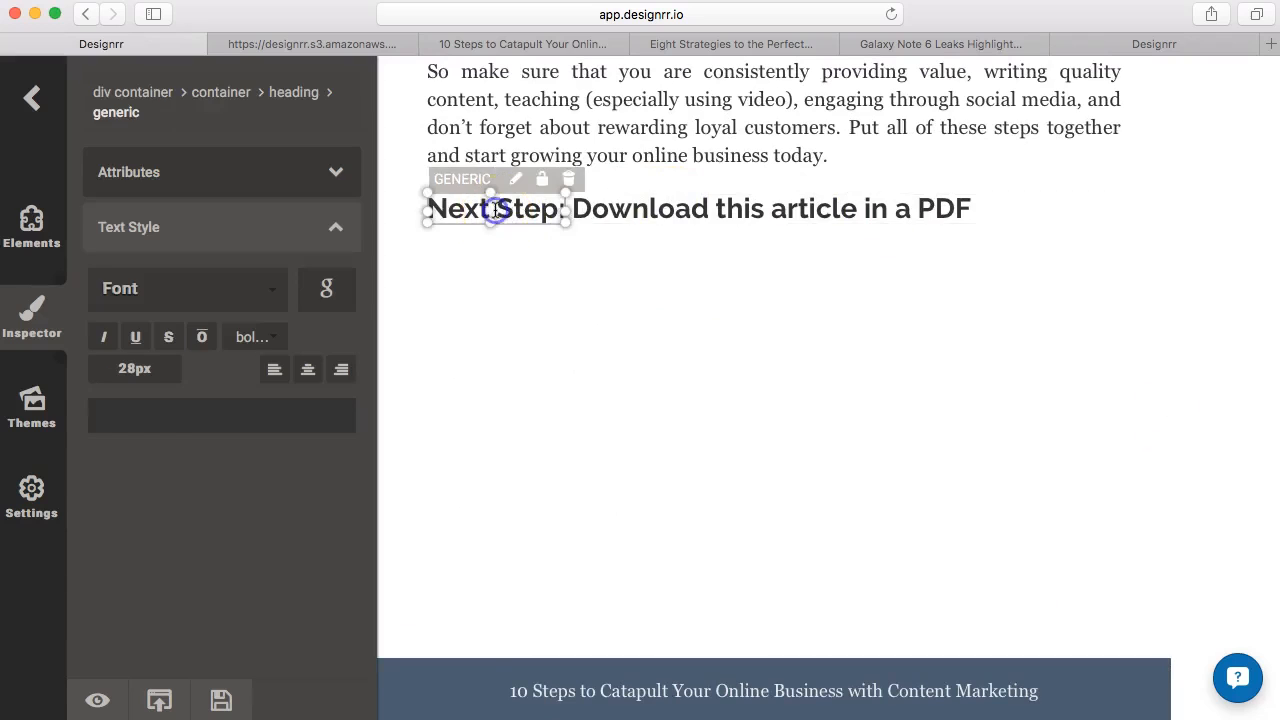
{"action": "left_click", "coordinate": [660, 208]}
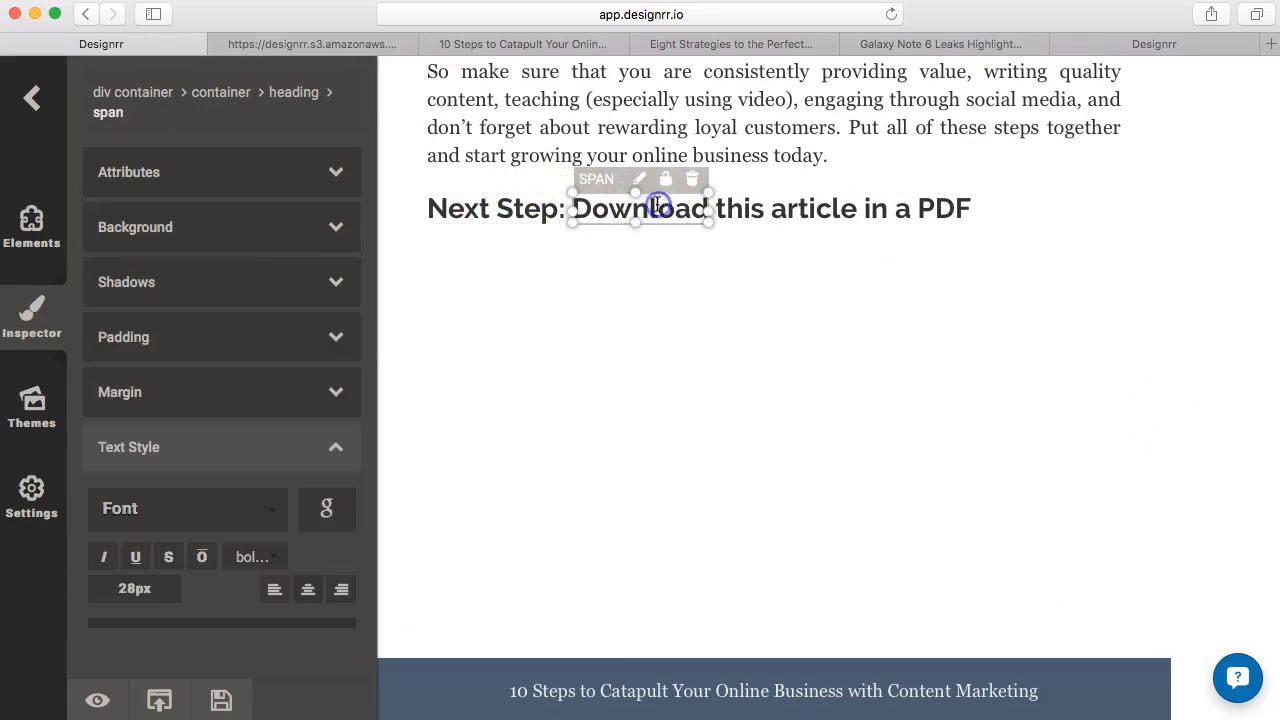
{"action": "left_click", "coordinate": [505, 205]}
{"action": "left_click", "coordinate": [568, 180]}
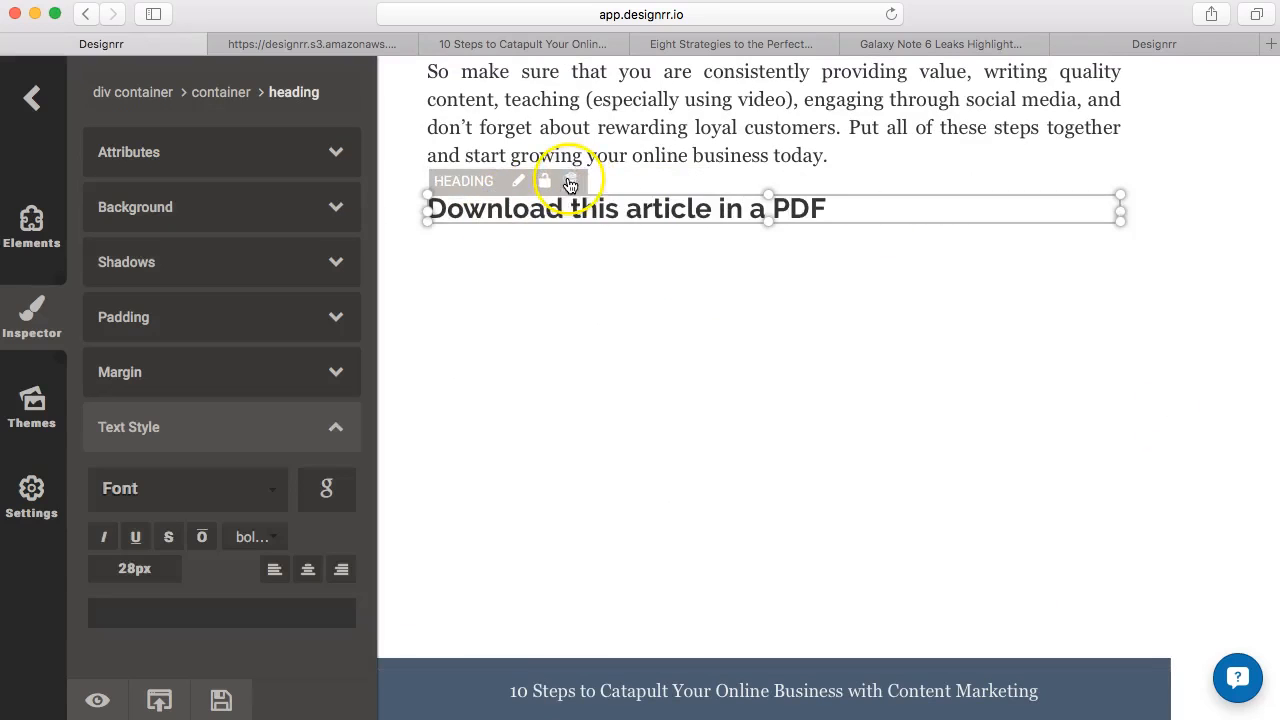
{"action": "left_click", "coordinate": [645, 252]}
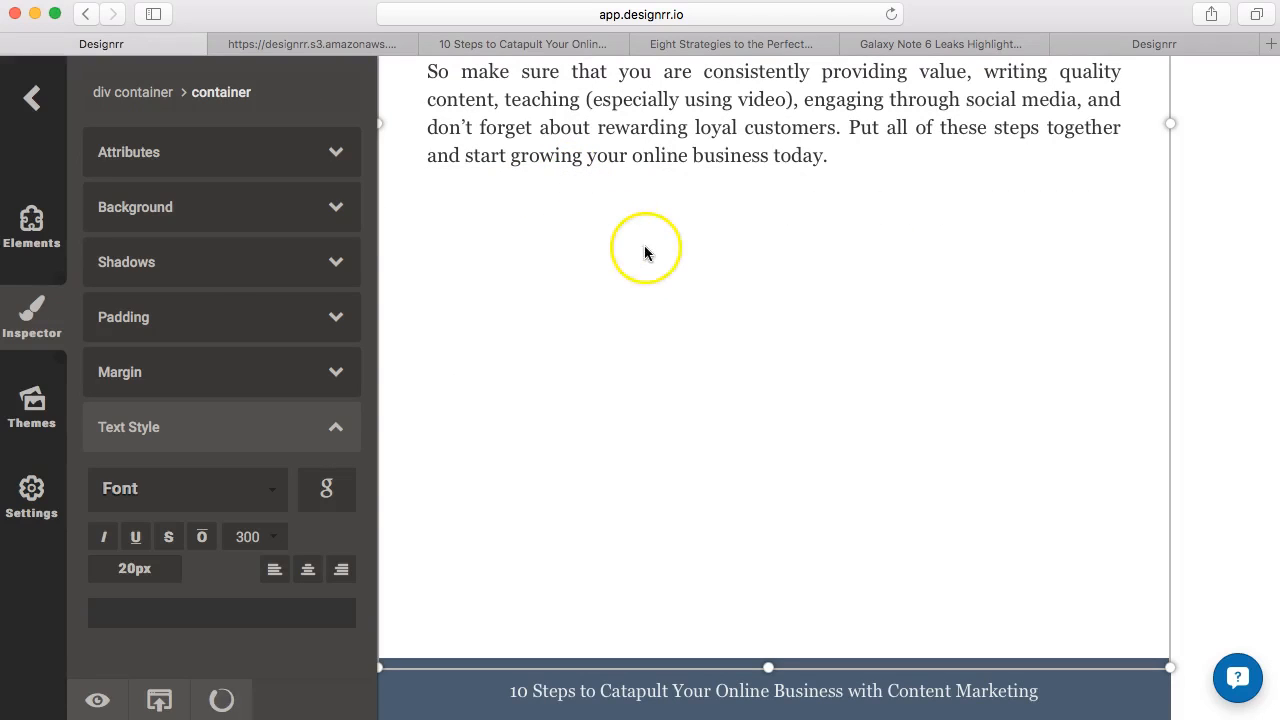
- Insert a Call to Action component below the article's closing paragraph
{"action": "left_click", "coordinate": [31, 228]}
{"action": "left_click", "coordinate": [185, 350]}
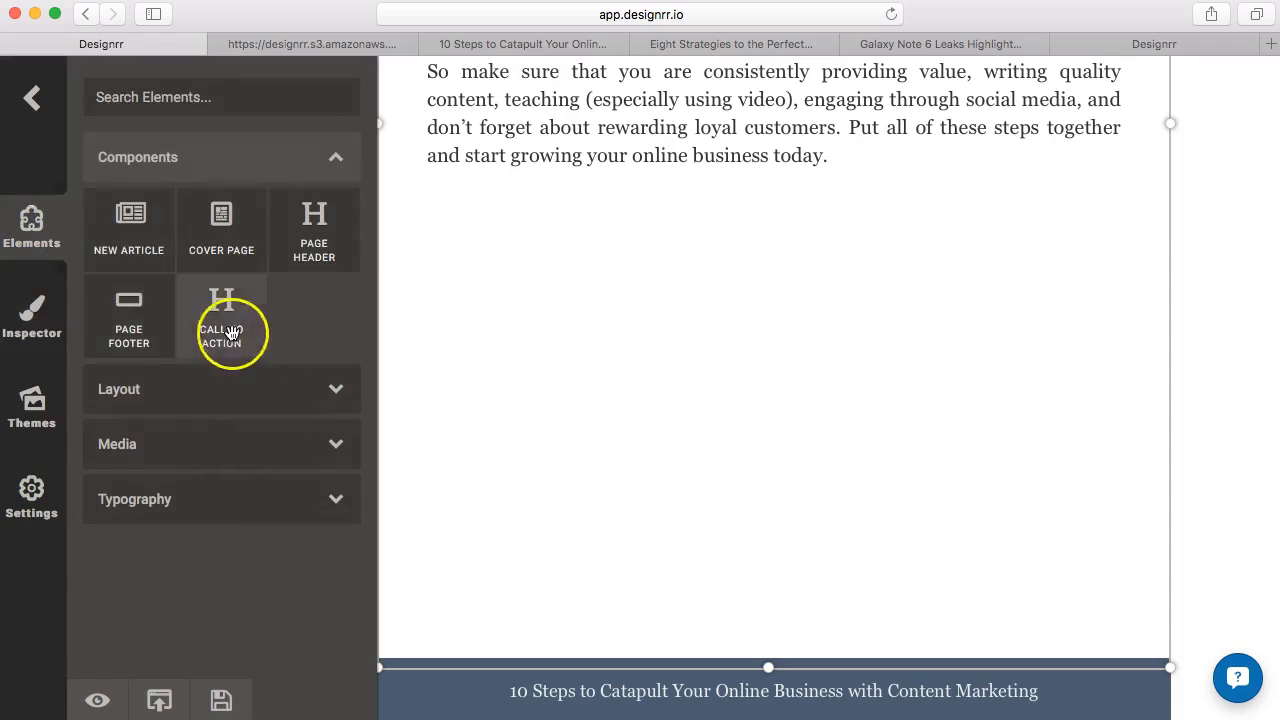
{"action": "left_click_drag", "start_coordinate": [231, 331], "coordinate": [583, 448]}
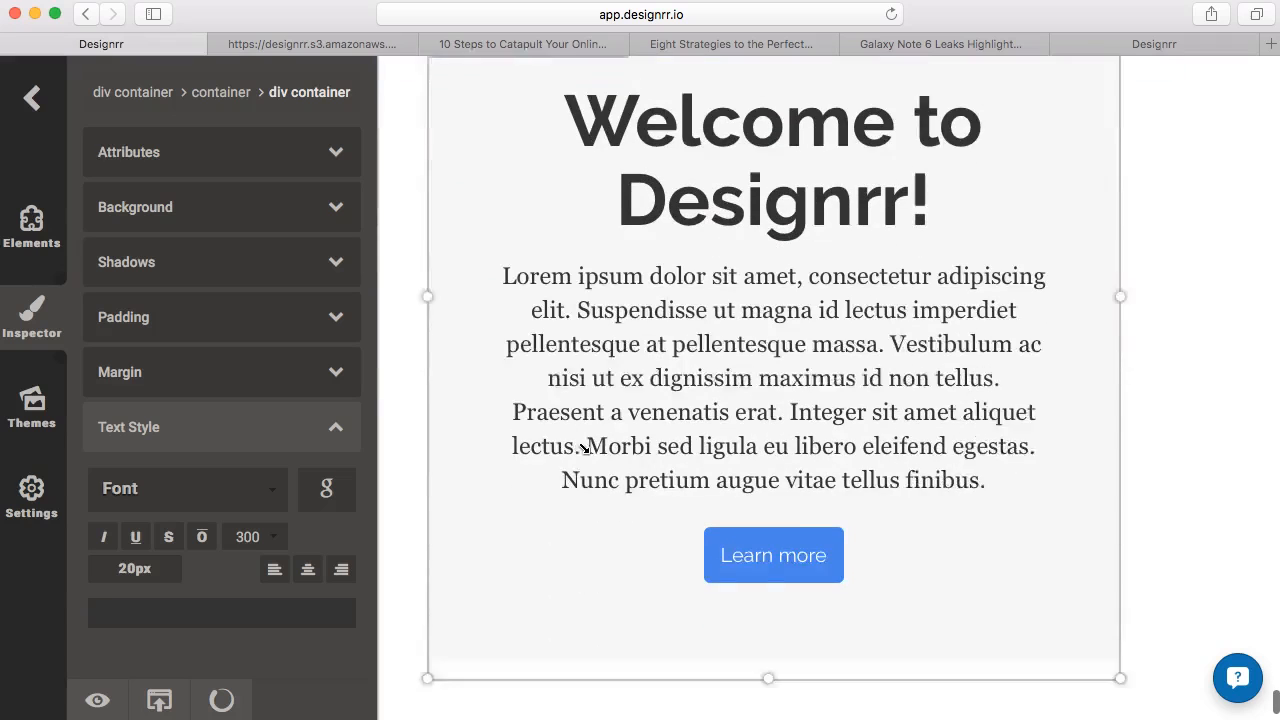
- Replace the heading of the call-to-action block with "Want More?"
{"action": "left_click", "coordinate": [729, 214]}
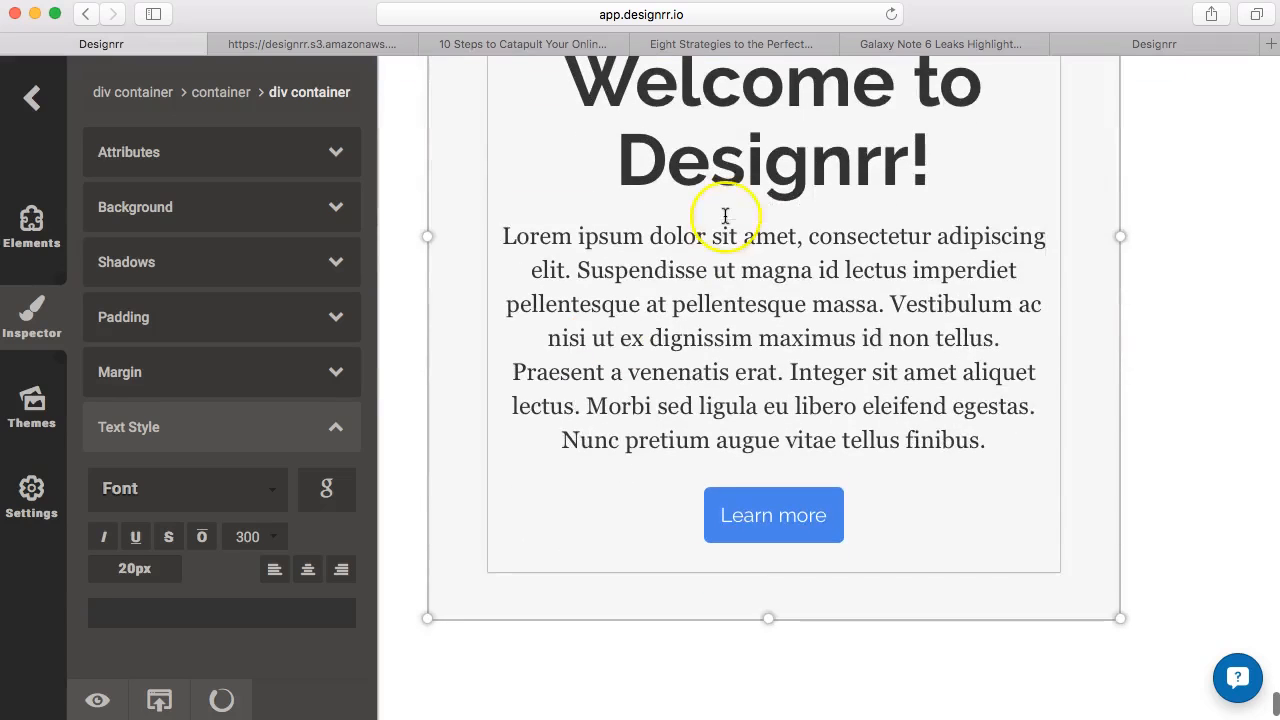
{"action": "left_click", "coordinate": [757, 220]}
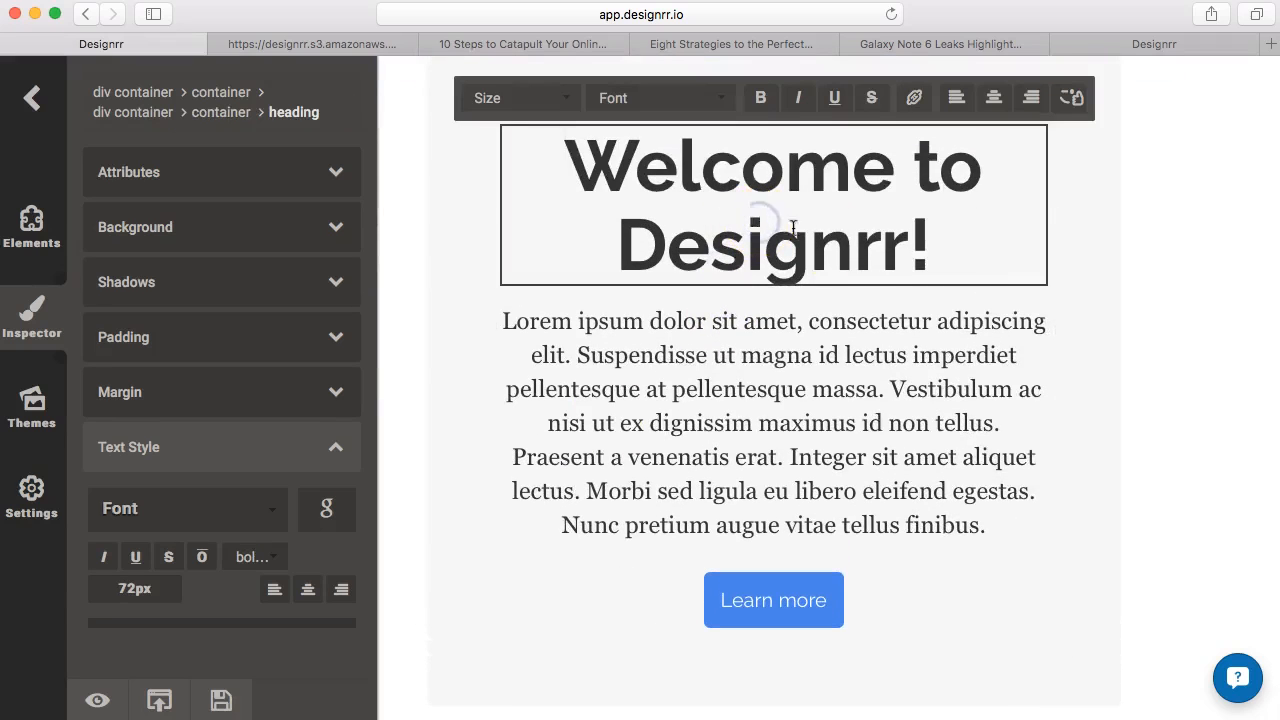
{"action": "triple_click", "coordinate": [925, 246]}
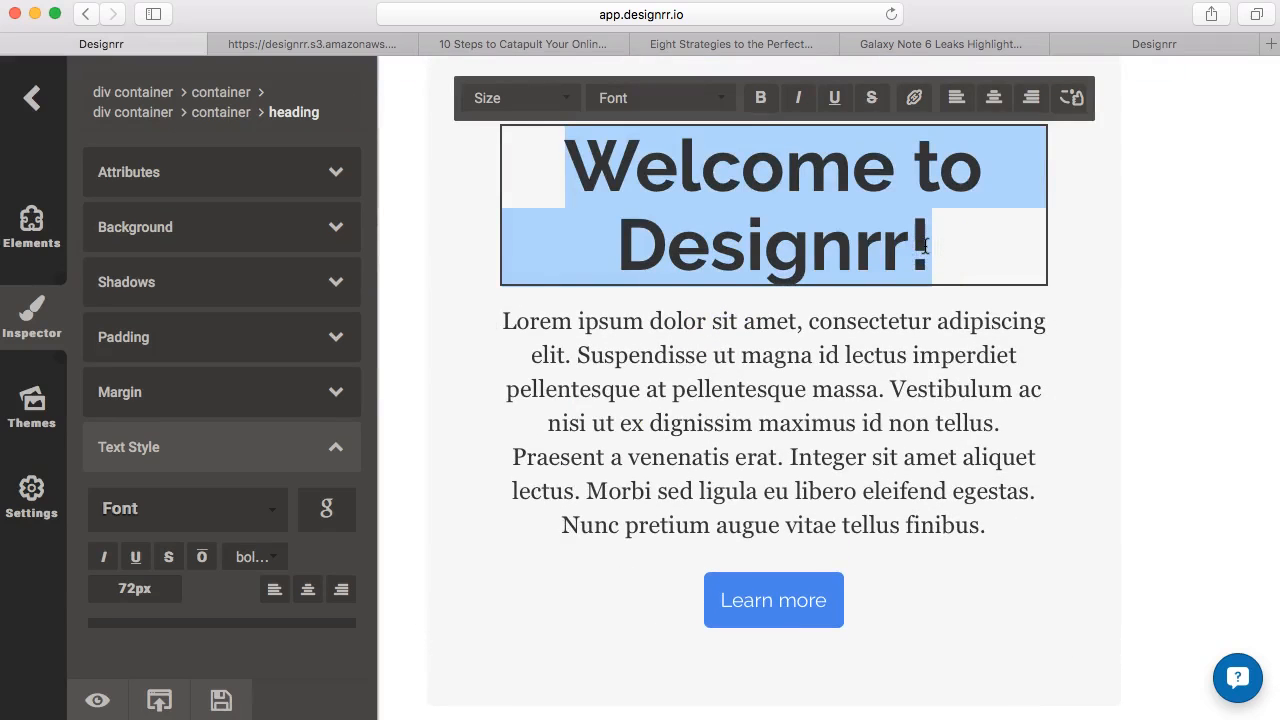
{"action": "type", "text": "Want More"}
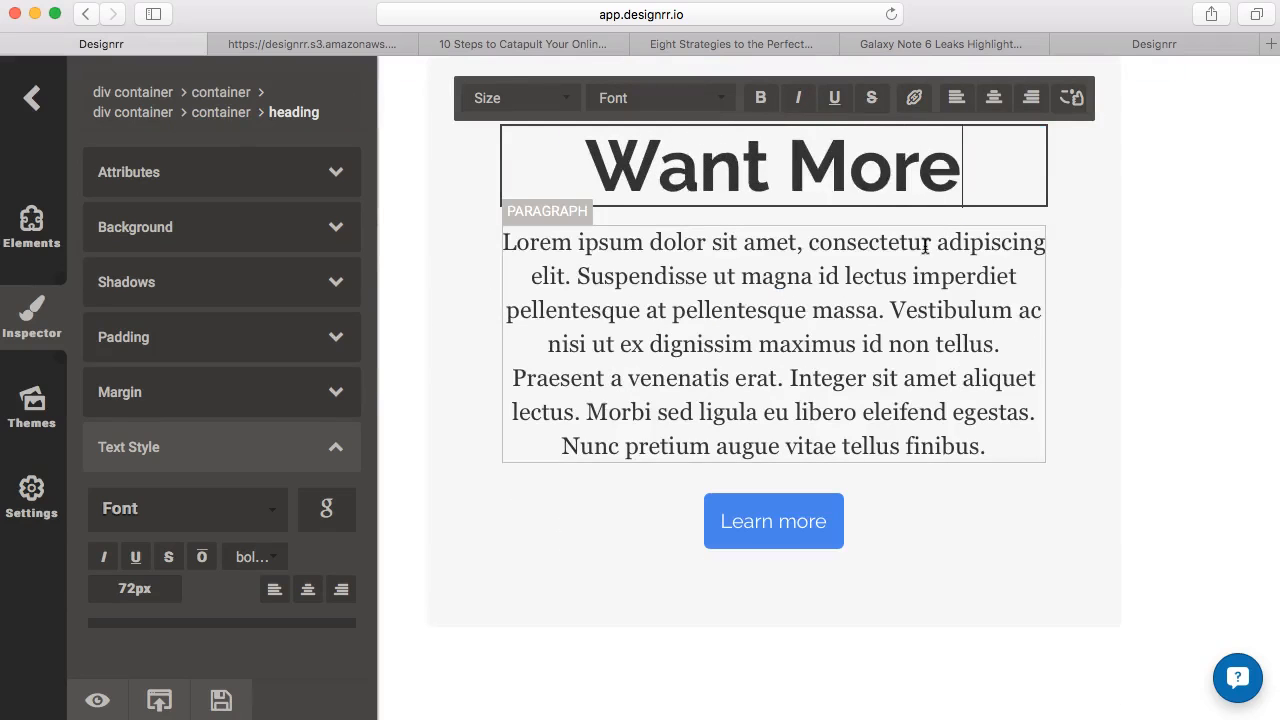
{"action": "type", "text": "?"}
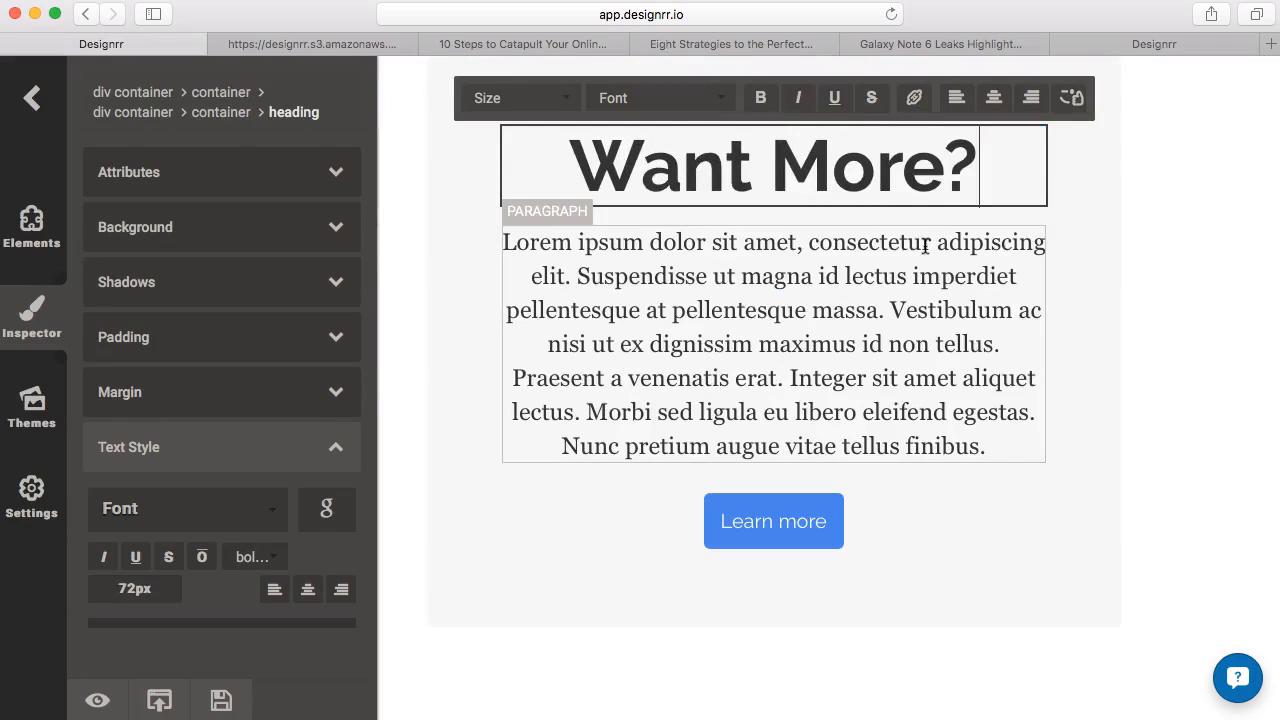
- Examine the link destination options of the "Learn more" button, close them and look over the call-to-action page
{"action": "left_click", "coordinate": [733, 527]}
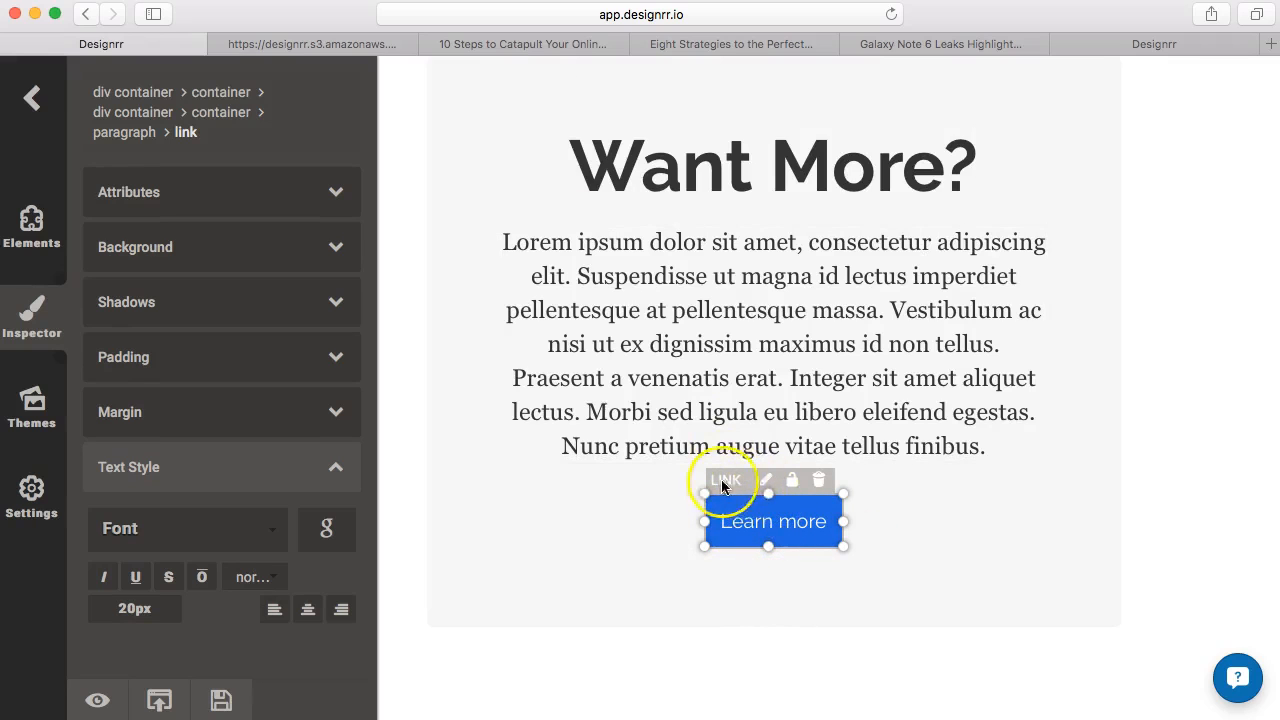
{"action": "left_click", "coordinate": [767, 481]}
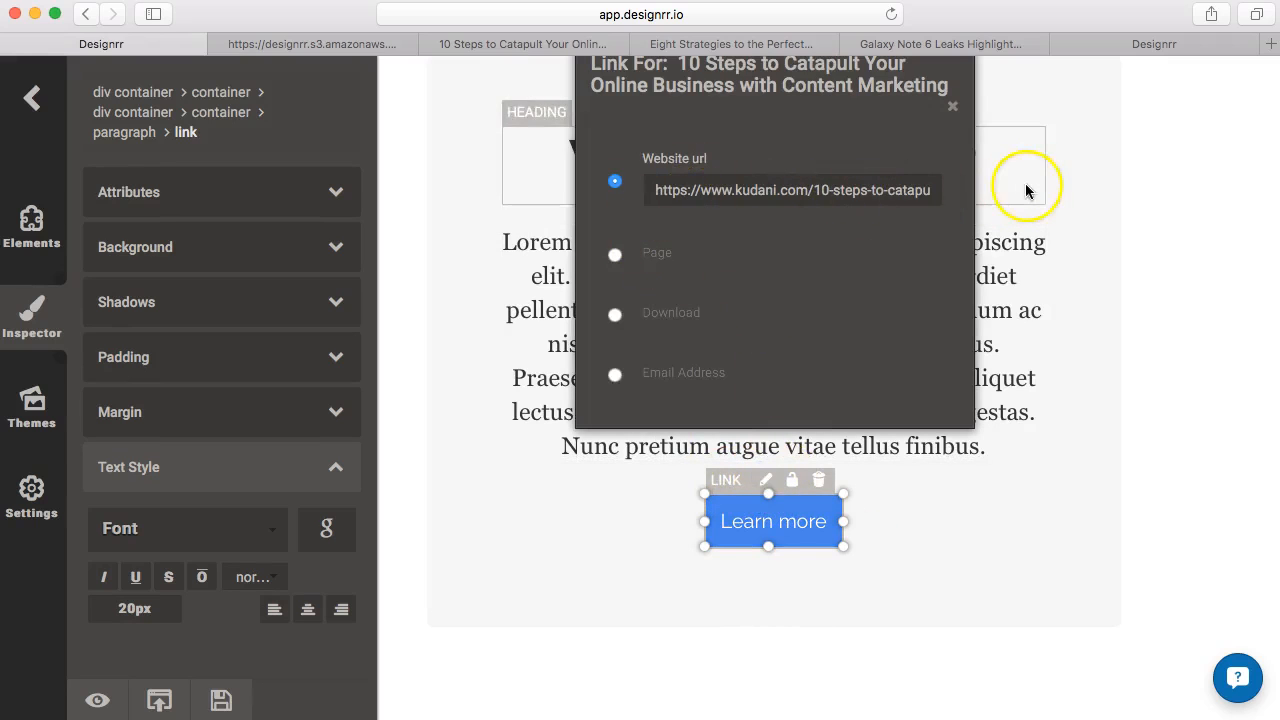
{"action": "left_click", "coordinate": [1134, 218]}
{"action": "scroll", "coordinate": [1134, 216], "scroll_direction": "up", "scroll_amount": 2}
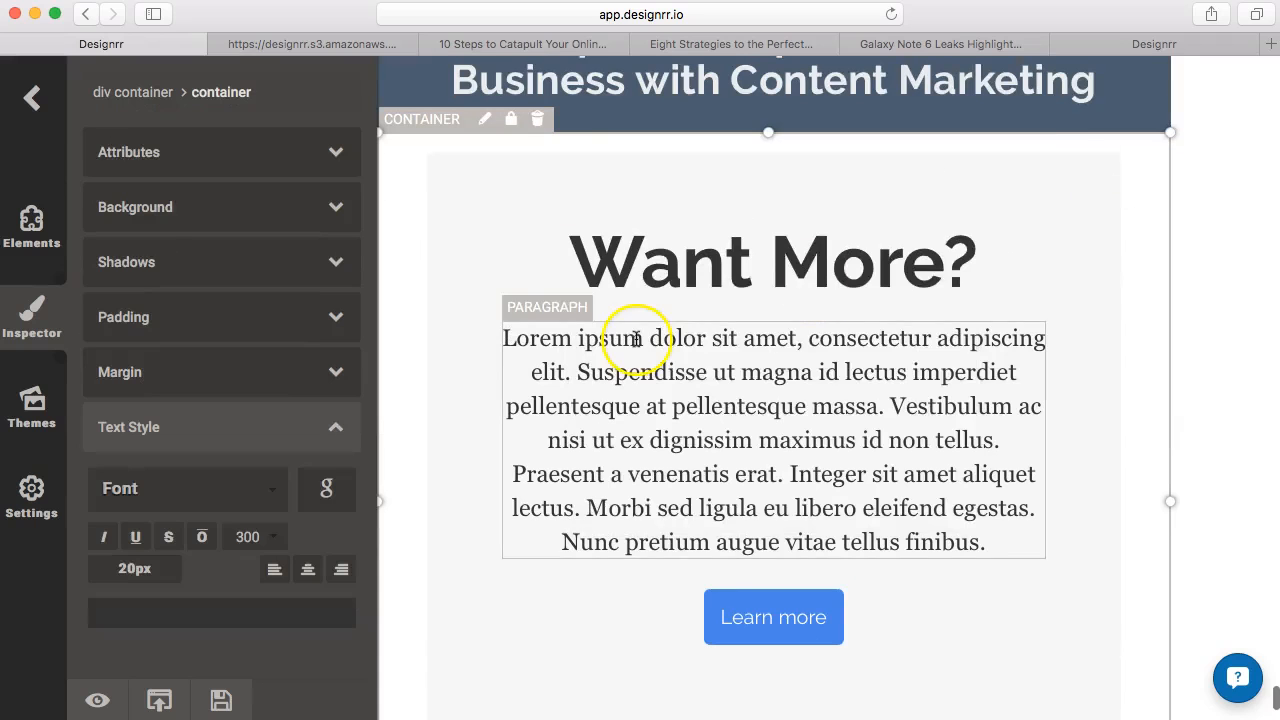
{"action": "scroll", "coordinate": [1197, 165], "scroll_direction": "up", "scroll_amount": 4}
{"action": "scroll", "coordinate": [1218, 428], "scroll_direction": "down", "scroll_amount": 6}
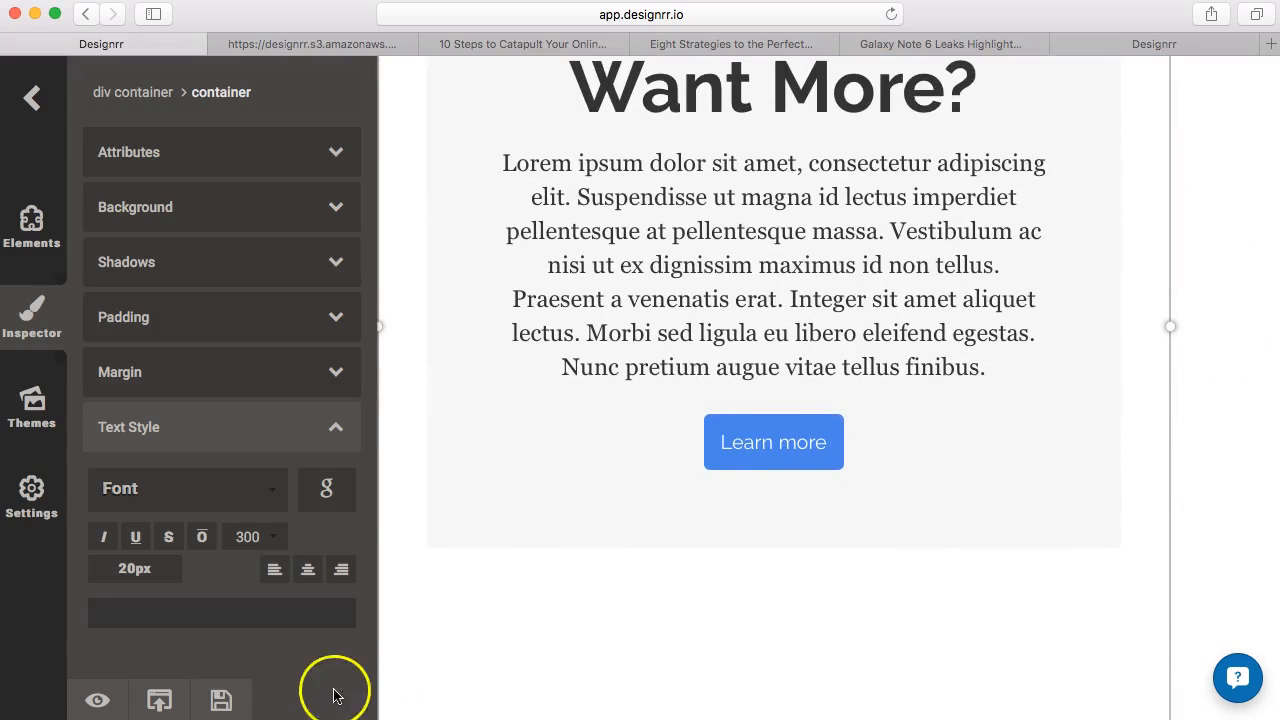
- Save the project and preview the ebook from its cover into the first article page, closing the preview at the end
{"action": "left_click", "coordinate": [222, 703]}
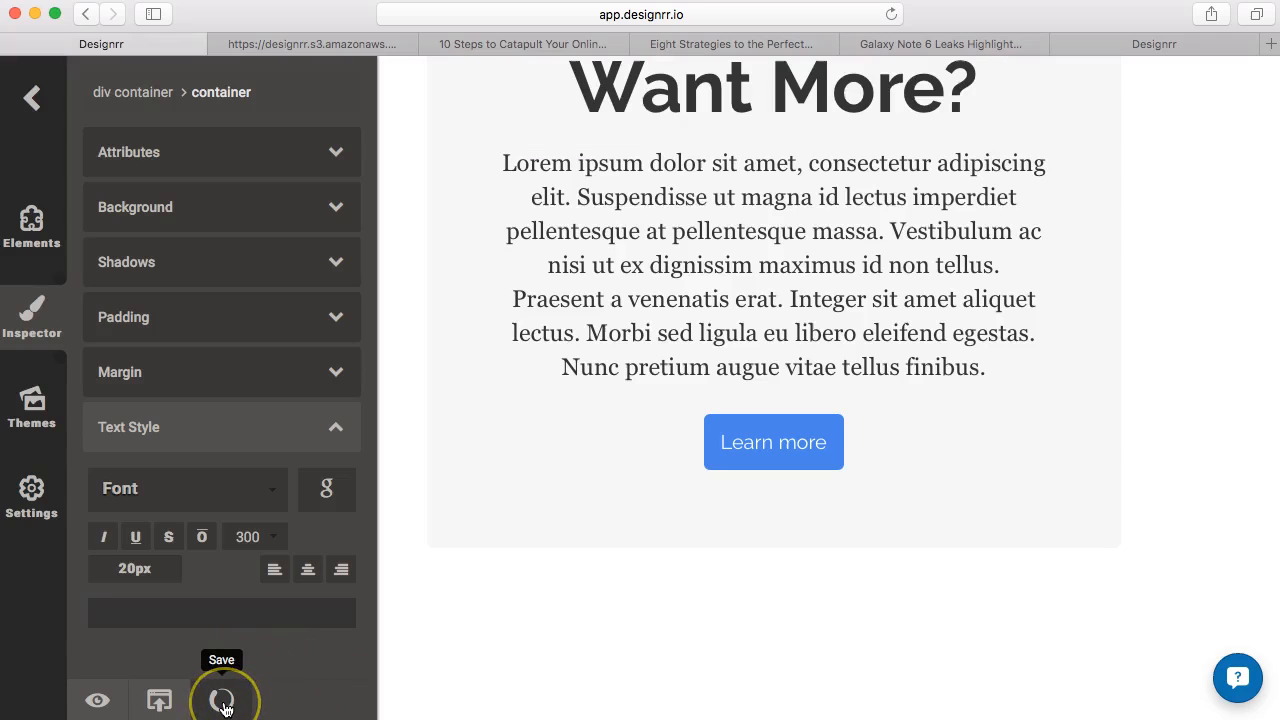
{"action": "left_click", "coordinate": [97, 700]}
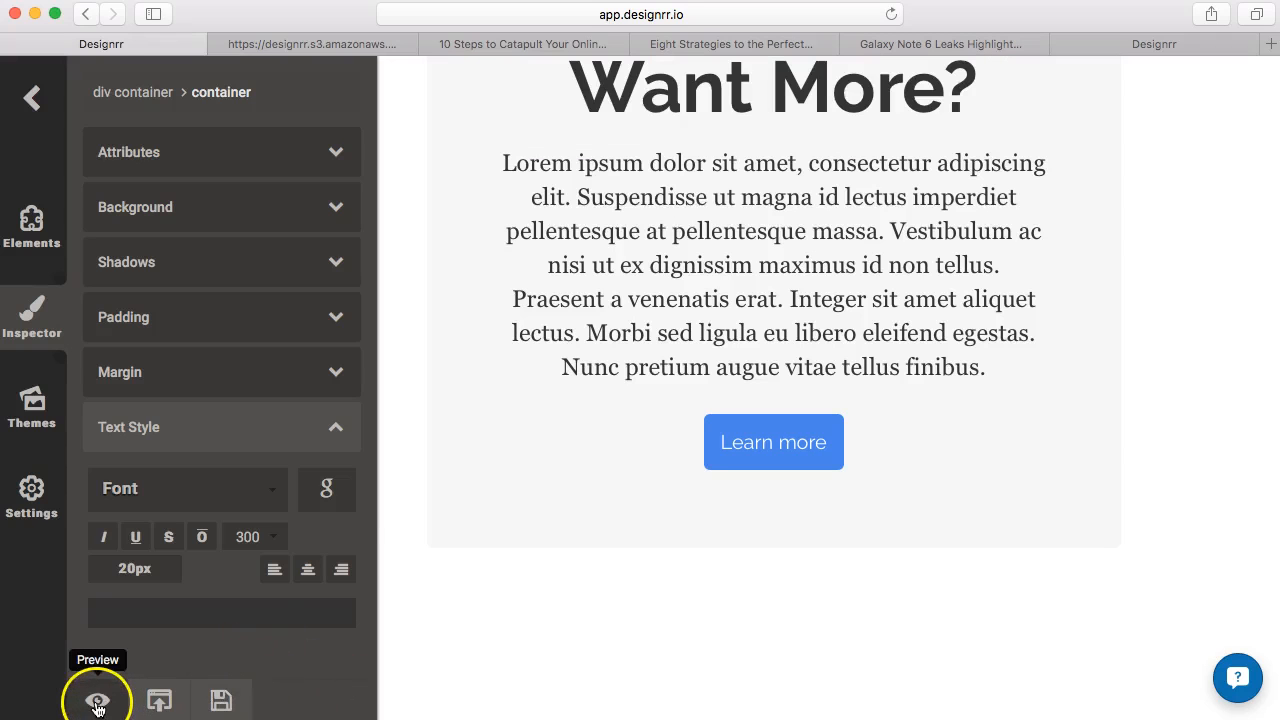
{"action": "scroll", "coordinate": [319, 335], "scroll_direction": "down", "scroll_amount": 15}
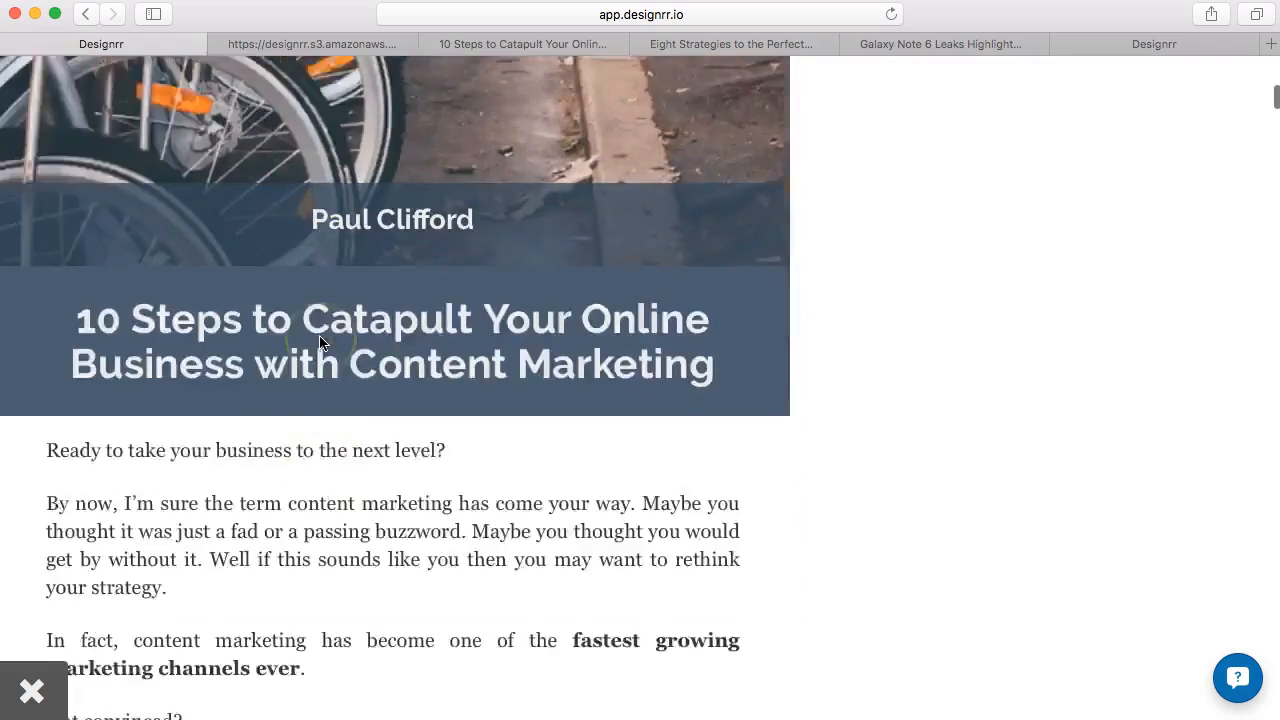
{"action": "left_click", "coordinate": [31, 689]}
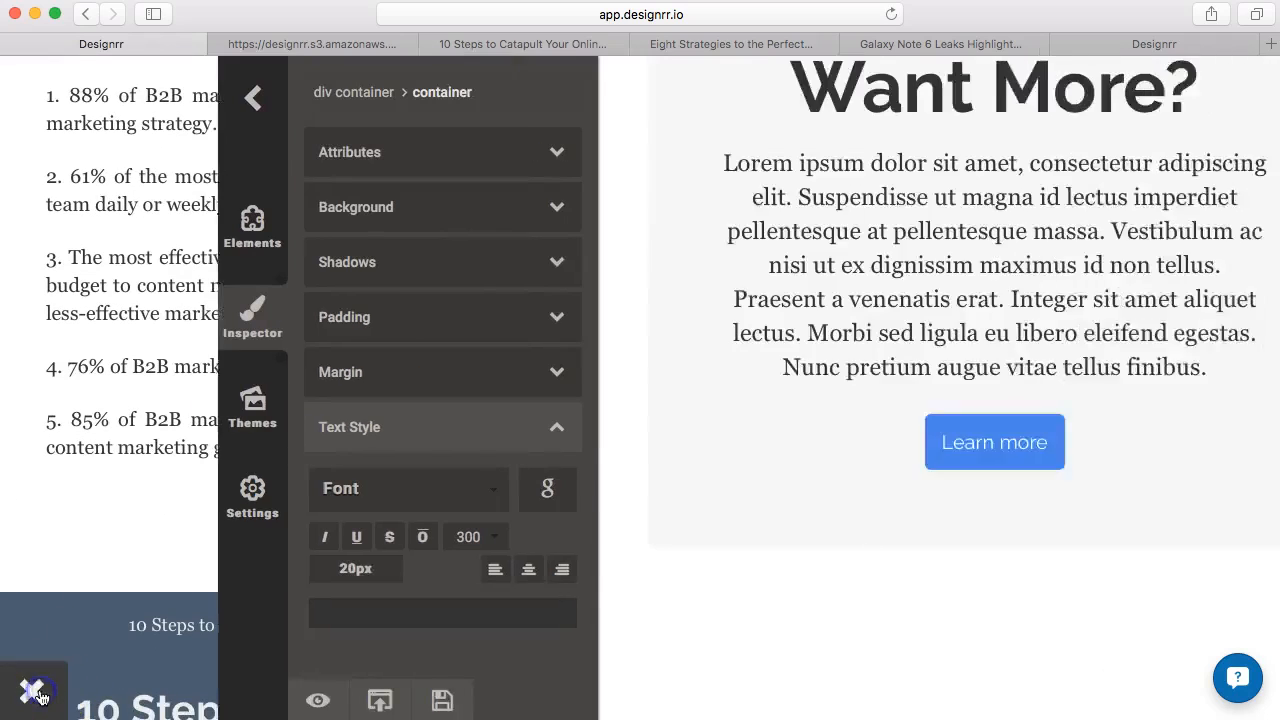
- Publish the ebook as a PDF and check the PDF's viewing options and full web address
{"action": "left_click", "coordinate": [160, 702]}
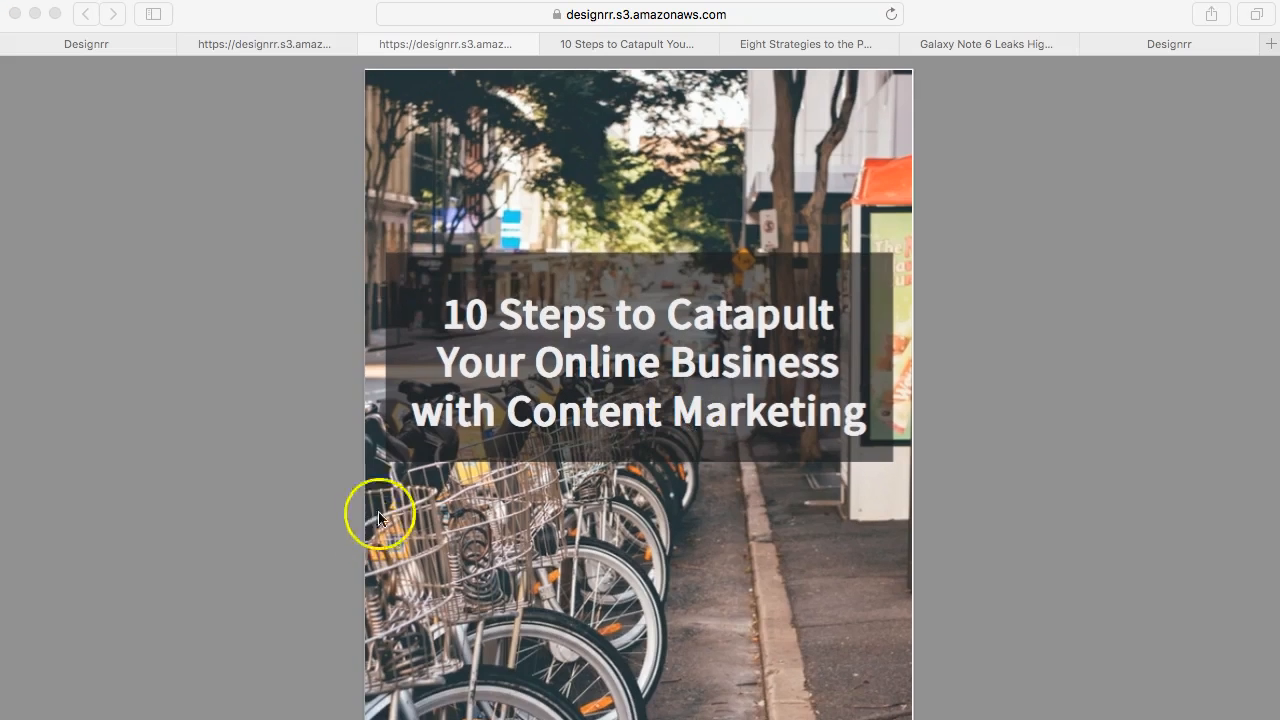
{"action": "left_click", "coordinate": [276, 364]}
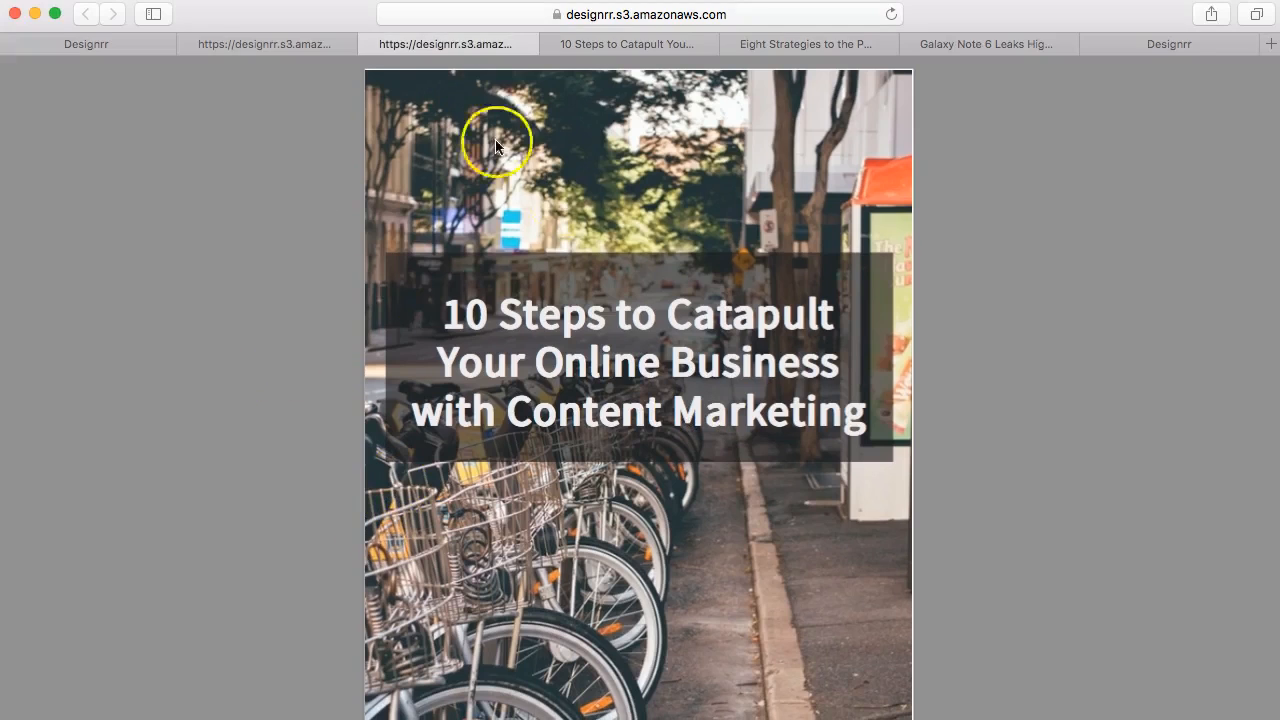
{"action": "right_click", "coordinate": [437, 168]}
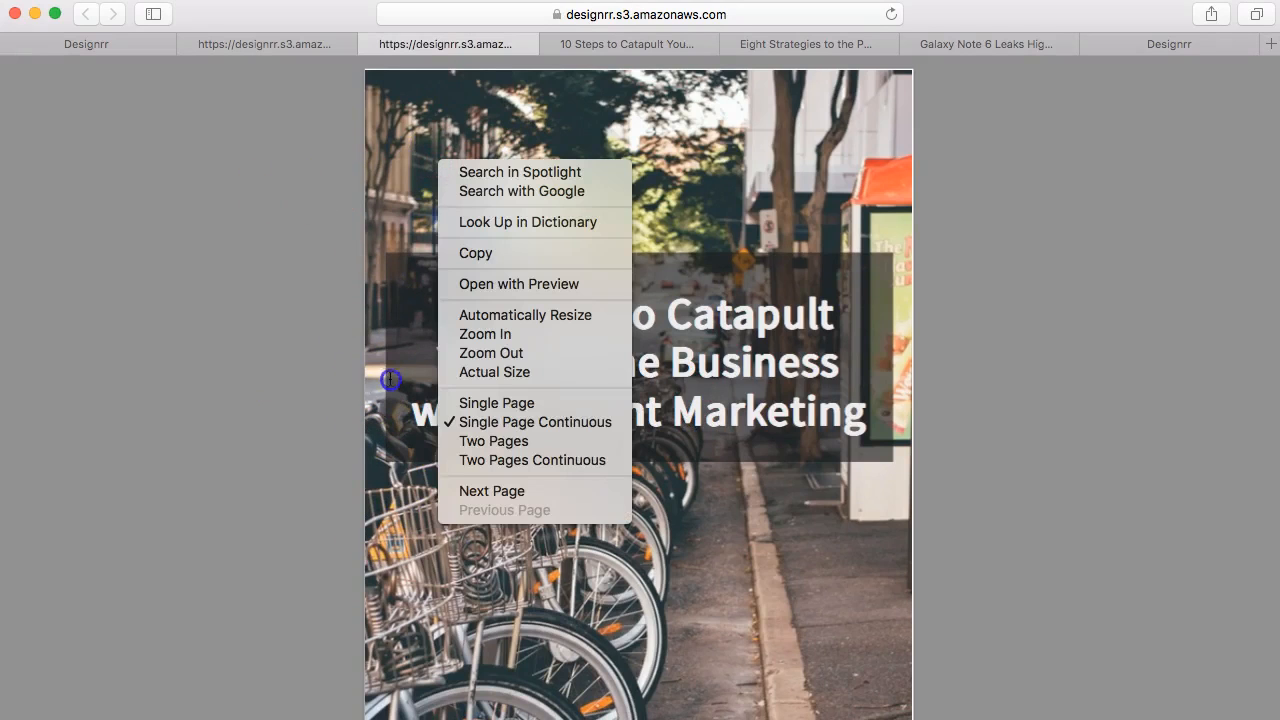
{"action": "left_click", "coordinate": [246, 223]}
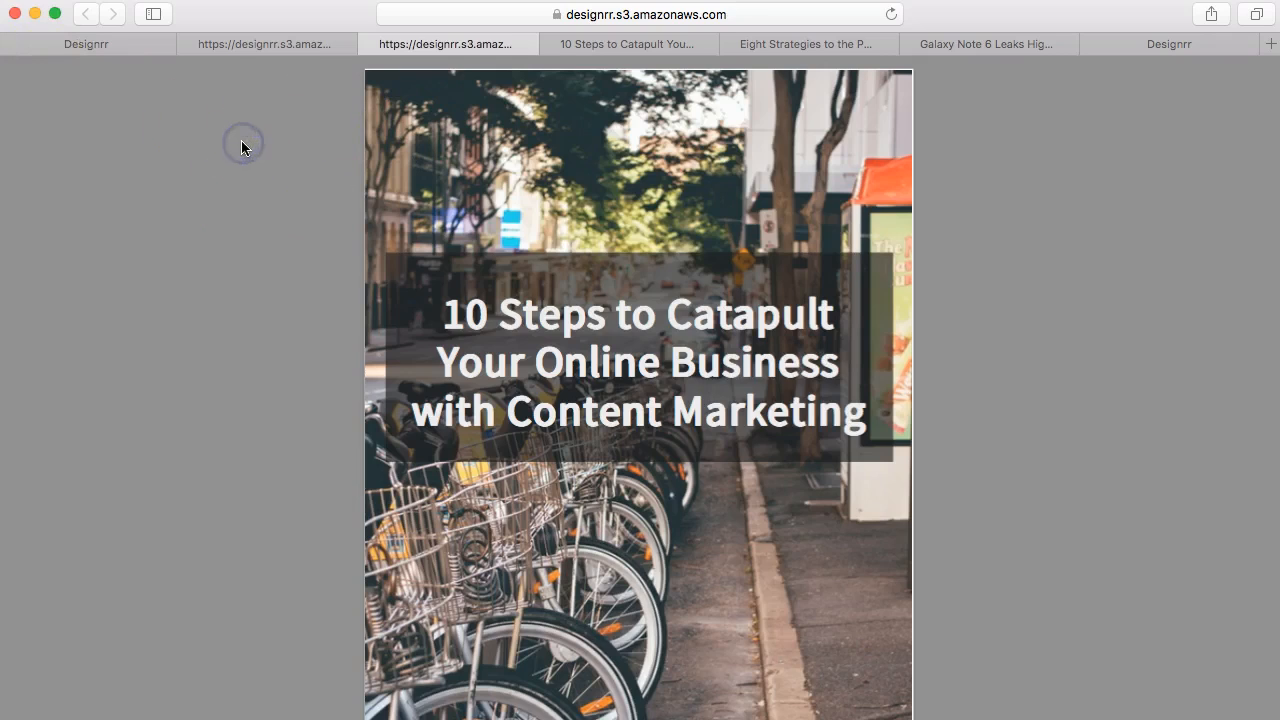
{"action": "left_click", "coordinate": [678, 16]}
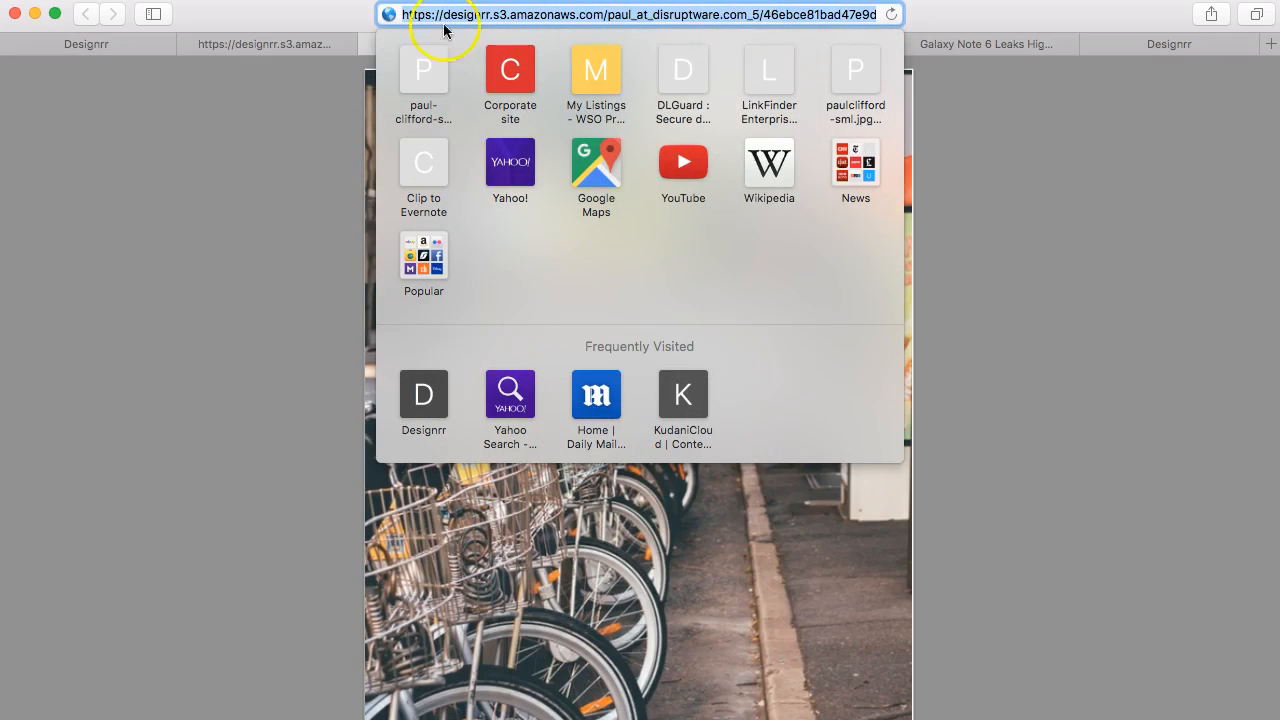
{"action": "left_click", "coordinate": [234, 234]}
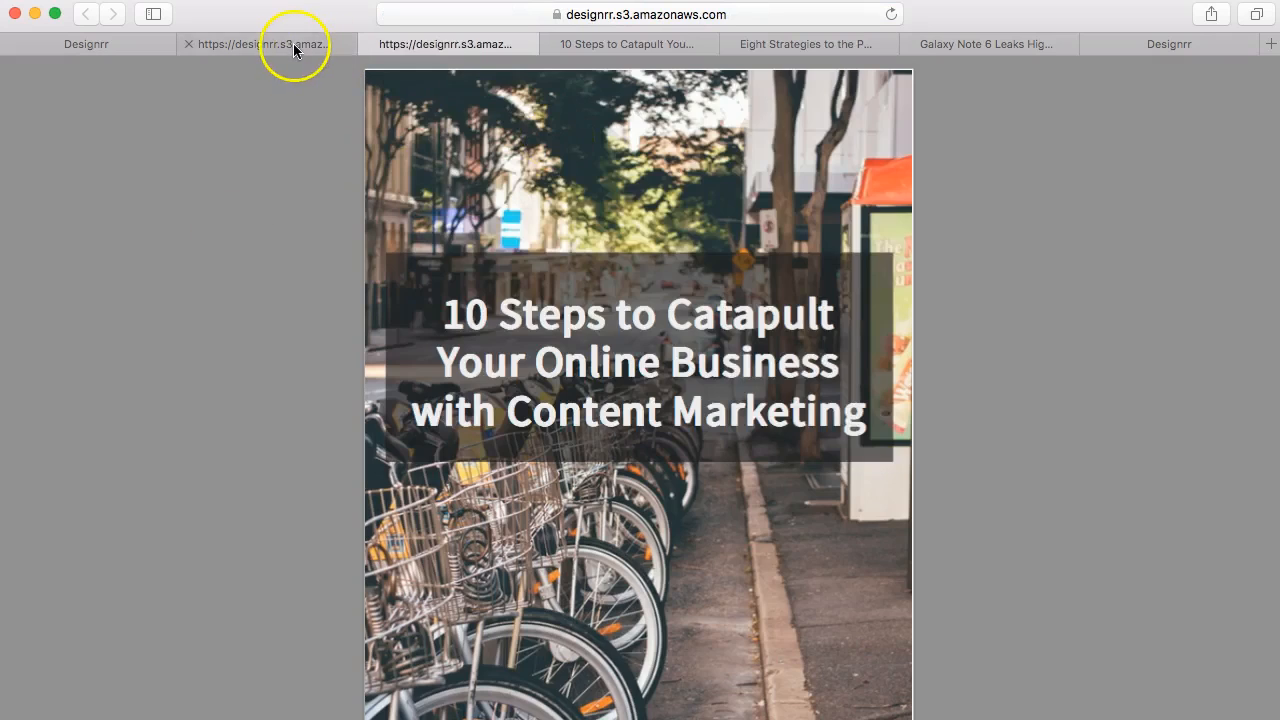
- Return to the Designrr editor, save the project and exit the builder to the projects dashboard
{"action": "left_click", "coordinate": [293, 43]}
{"action": "left_click", "coordinate": [117, 49]}
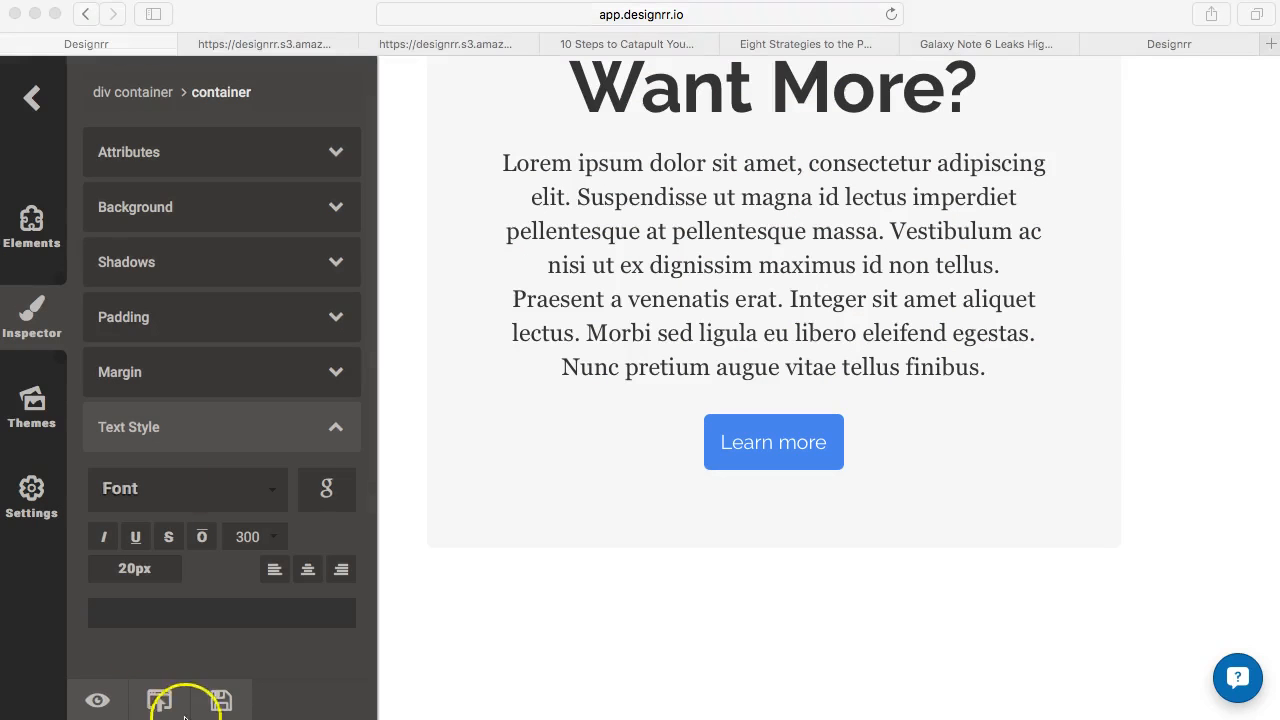
{"action": "left_click", "coordinate": [222, 700]}
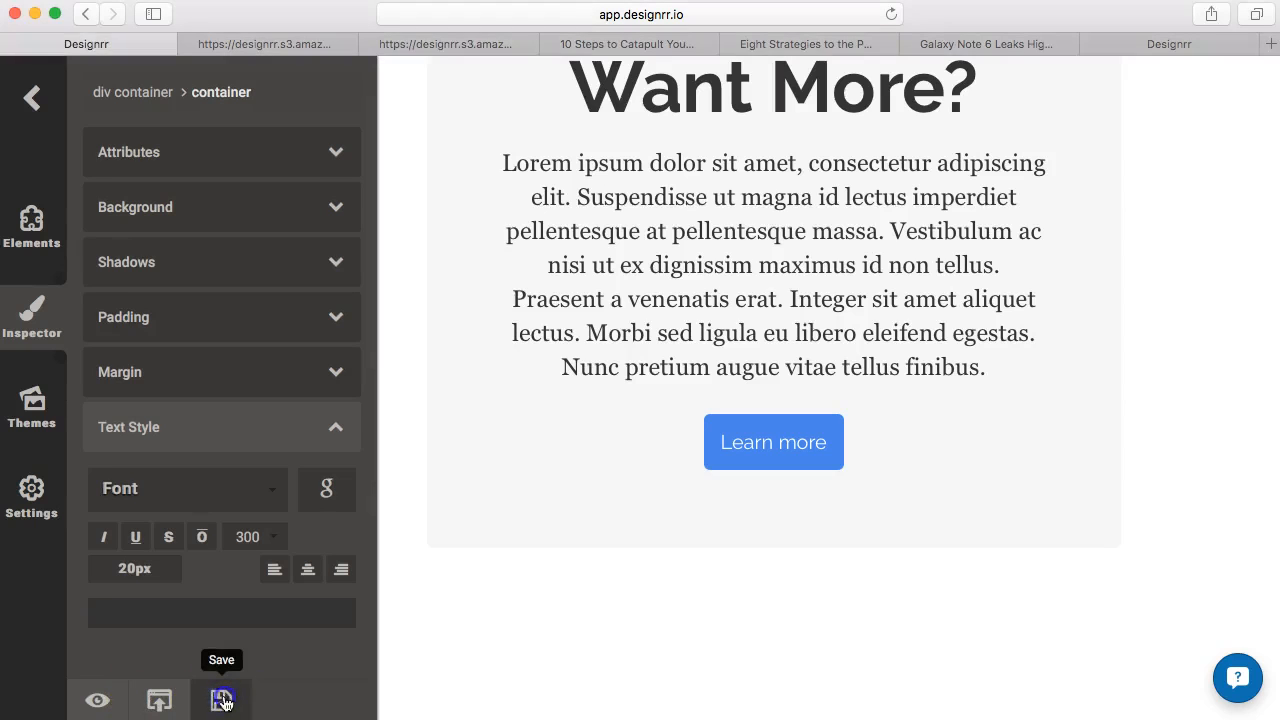
{"action": "left_click", "coordinate": [34, 98]}
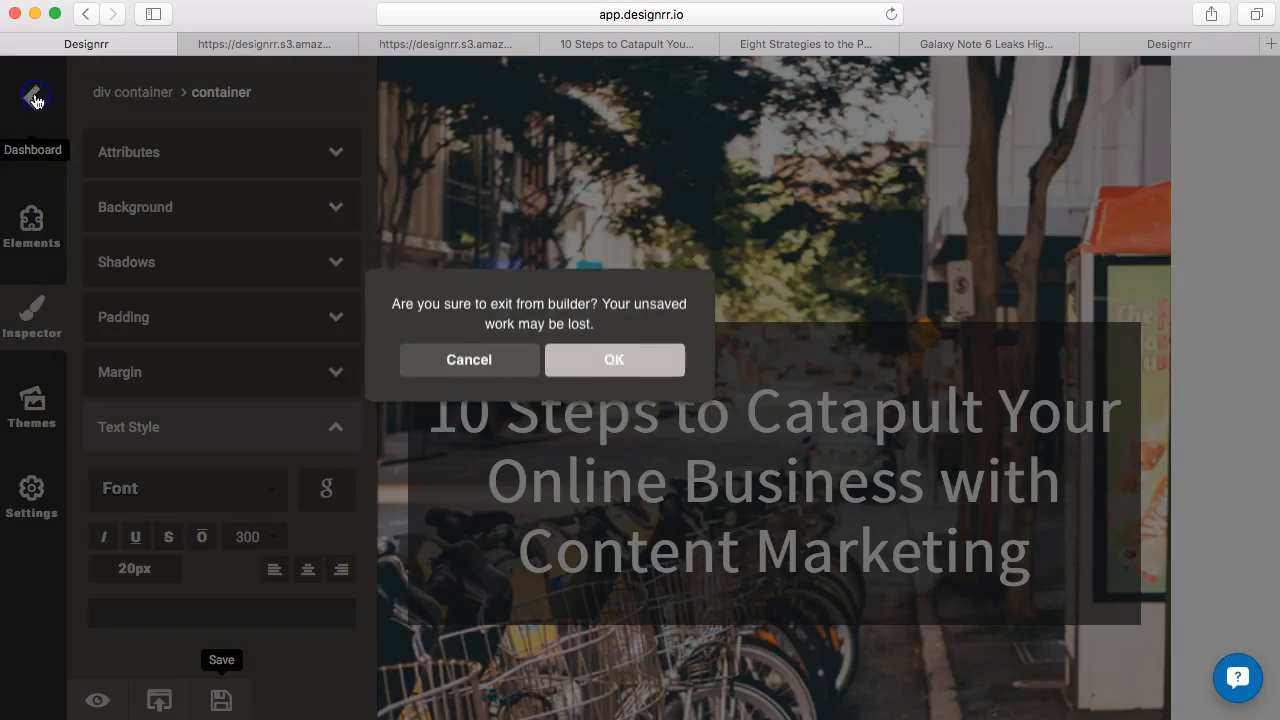
{"action": "left_click", "coordinate": [616, 345]}
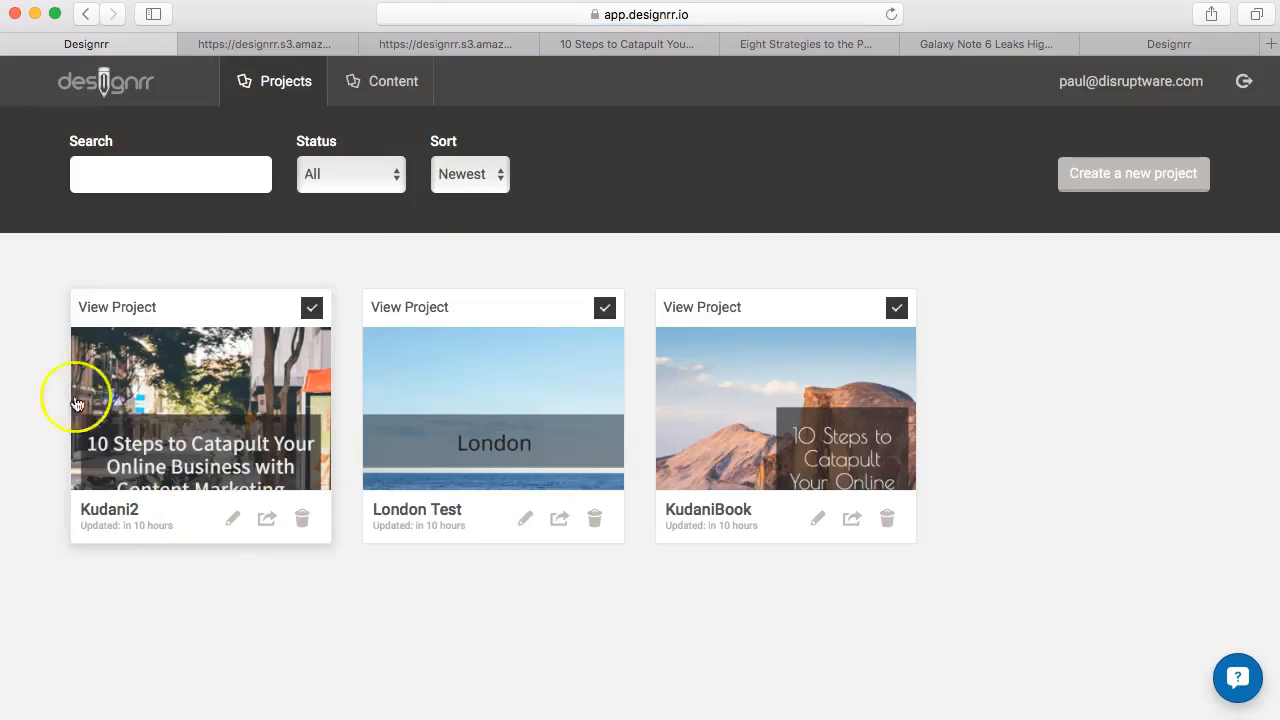
- Export the Kudani2 project from the dashboard as a PDF and zoom out until the full page width fits comfortably
{"action": "left_click", "coordinate": [267, 520]}
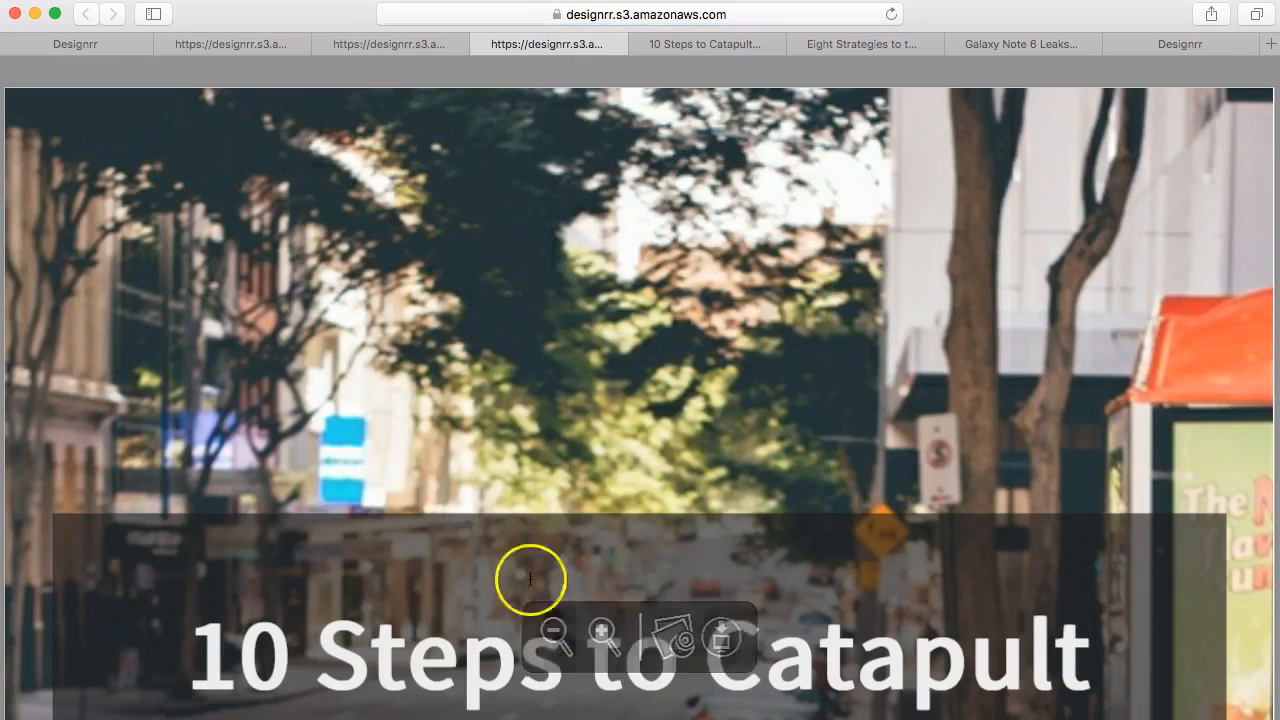
{"action": "left_click", "coordinate": [553, 632]}
{"action": "left_click", "coordinate": [553, 632]}
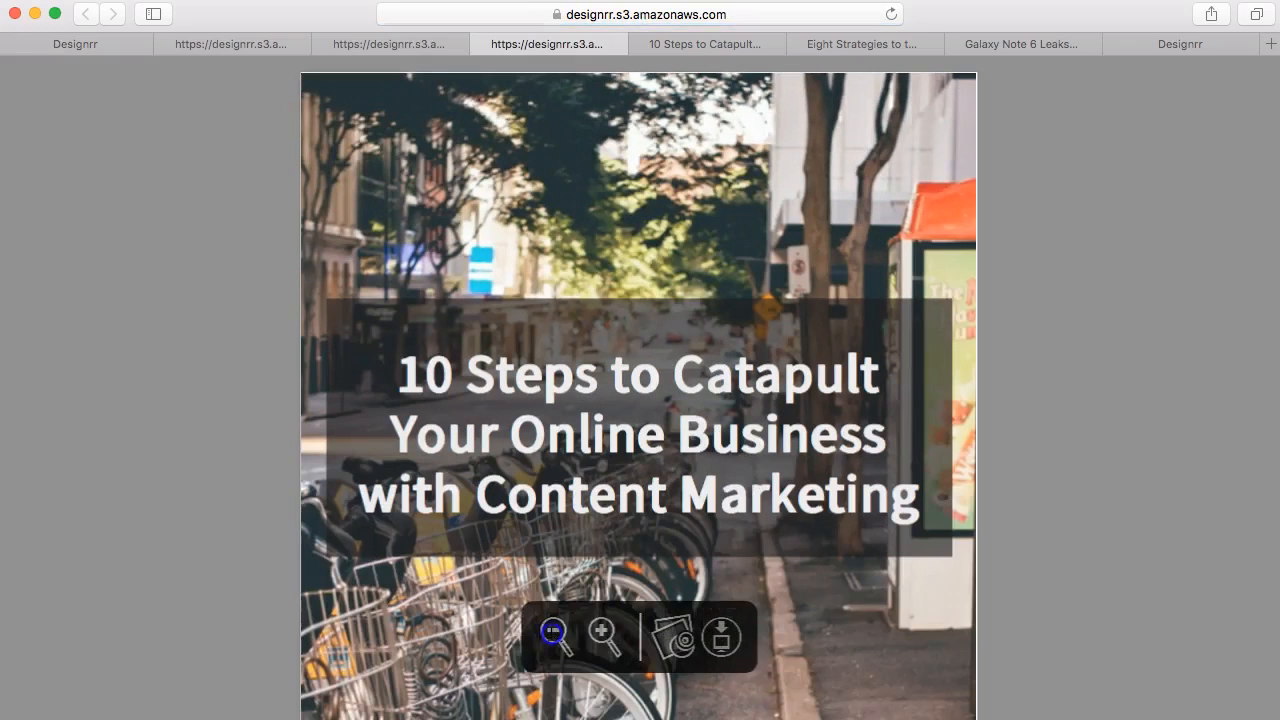
{"action": "left_click", "coordinate": [191, 472]}
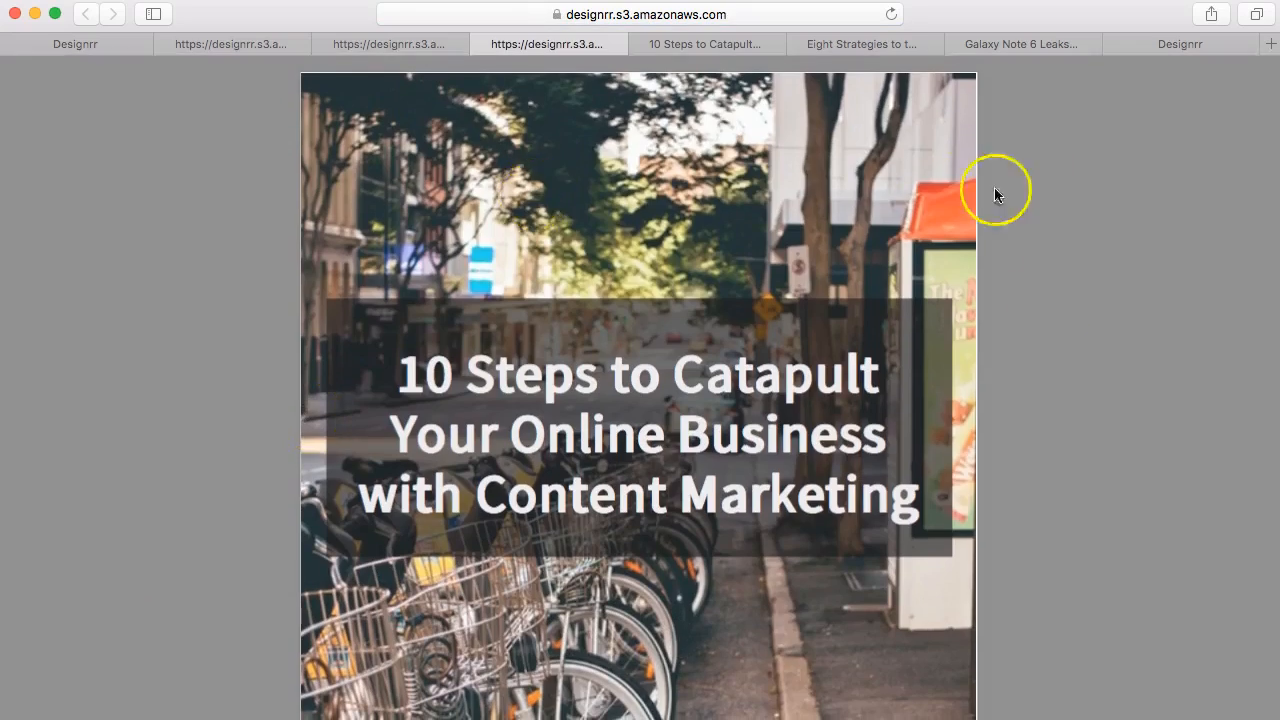
- Look through the exported PDF's cover and first article pages, ending back at the cover
{"action": "scroll", "coordinate": [1005, 338], "scroll_direction": "down", "scroll_amount": 3}
{"action": "scroll", "coordinate": [1005, 338], "scroll_direction": "down", "scroll_amount": 5}
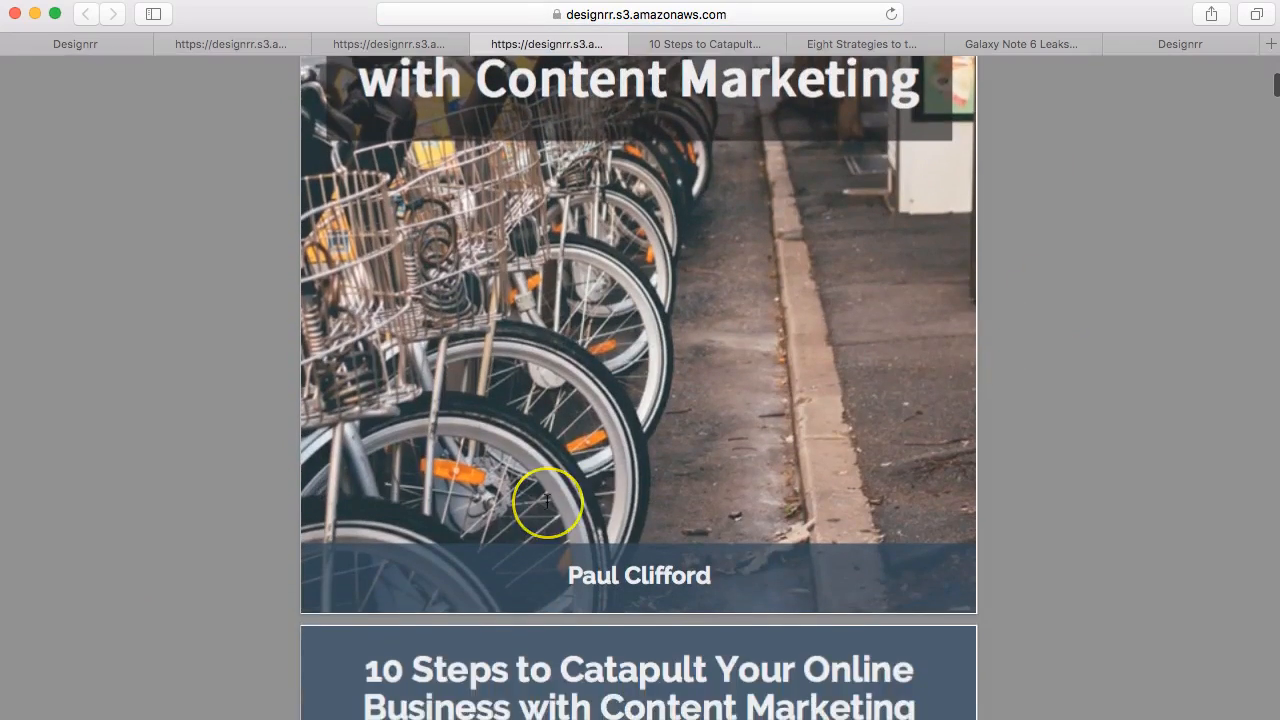
{"action": "scroll", "coordinate": [543, 503], "scroll_direction": "down", "scroll_amount": 10}
{"action": "scroll", "coordinate": [547, 502], "scroll_direction": "down", "scroll_amount": 3}
{"action": "scroll", "coordinate": [223, 494], "scroll_direction": "up", "scroll_amount": 10}
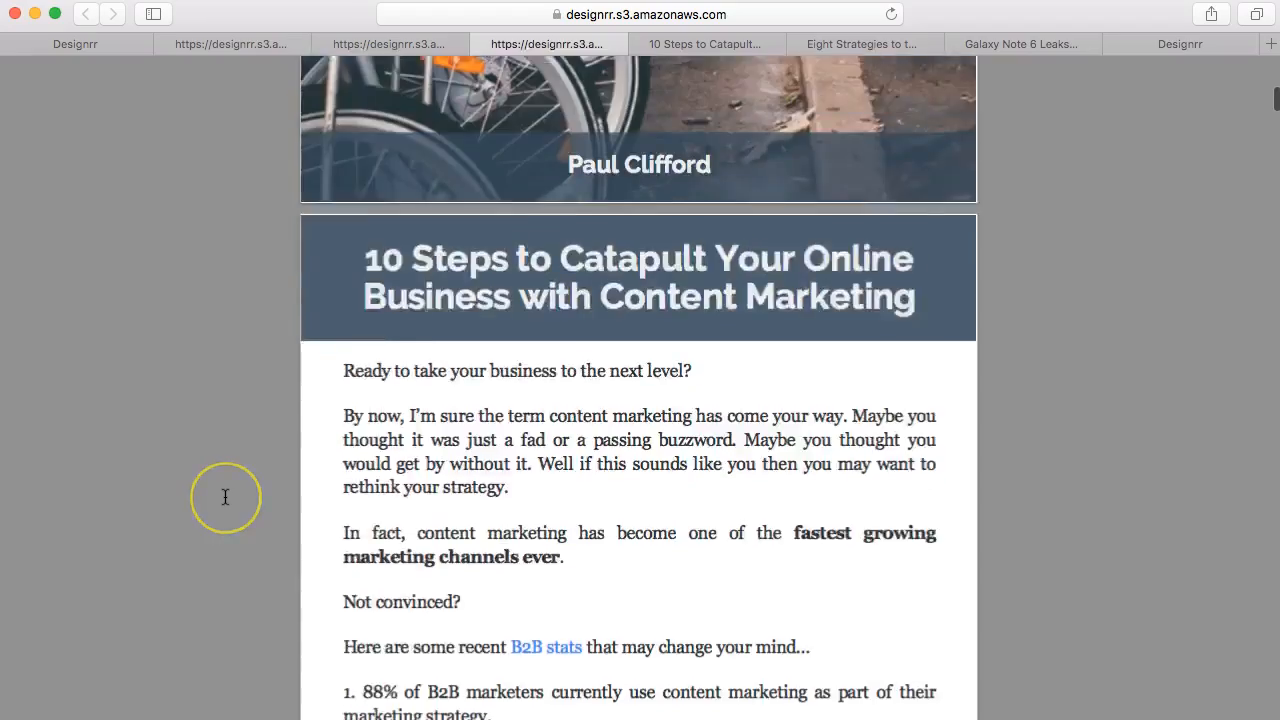
{"action": "scroll", "coordinate": [225, 497], "scroll_direction": "up", "scroll_amount": 6}
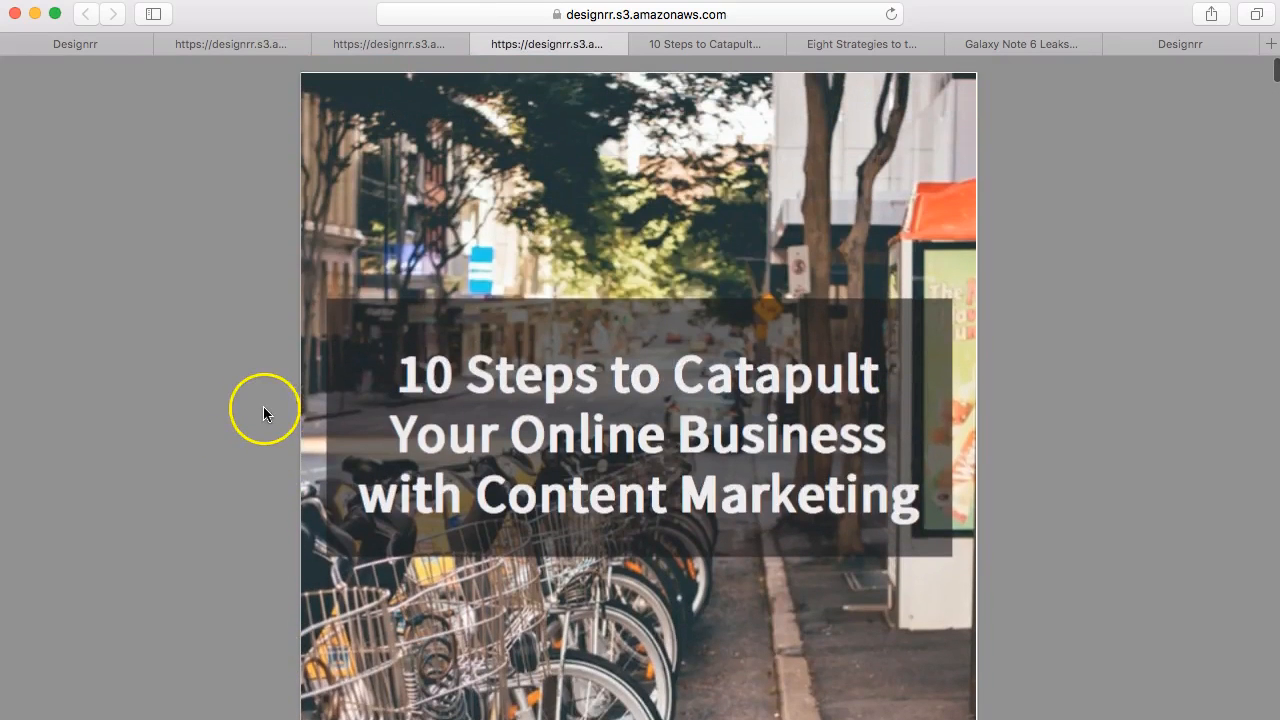